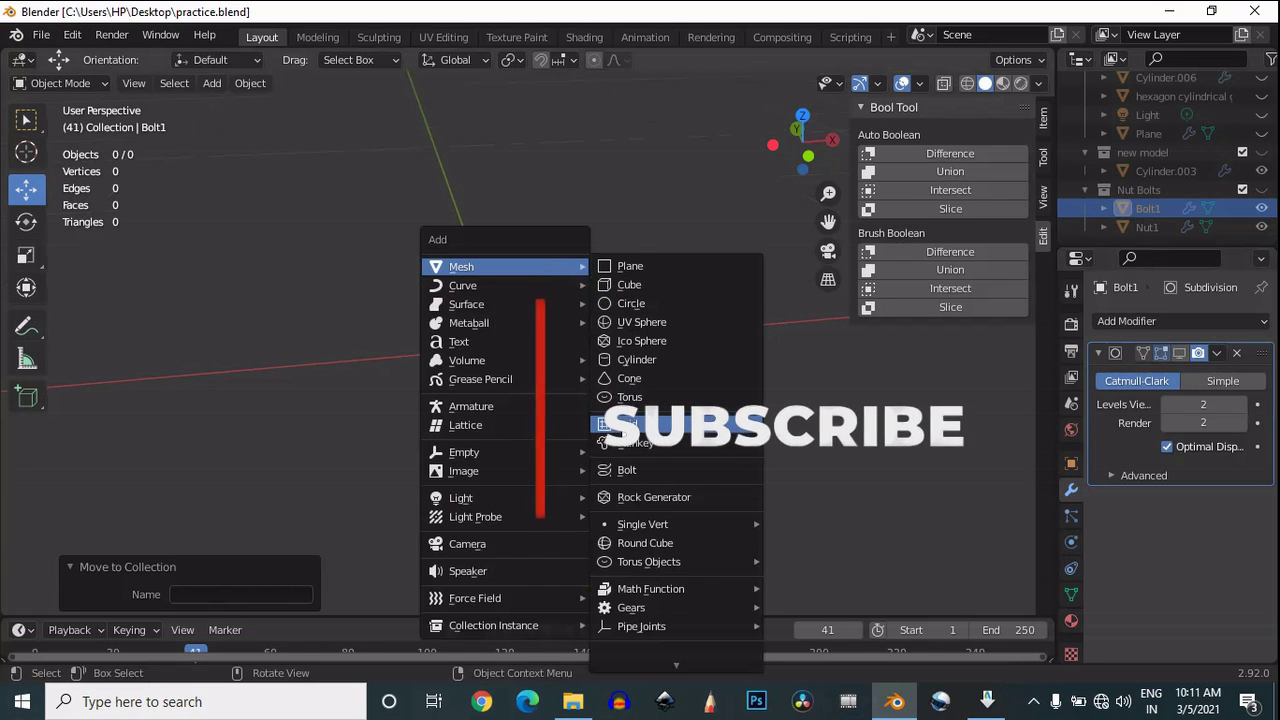
Step: Add a cylinder mesh with 6 vertices, keeping the 1 m radius and 2 m depth
left_click(622, 361)
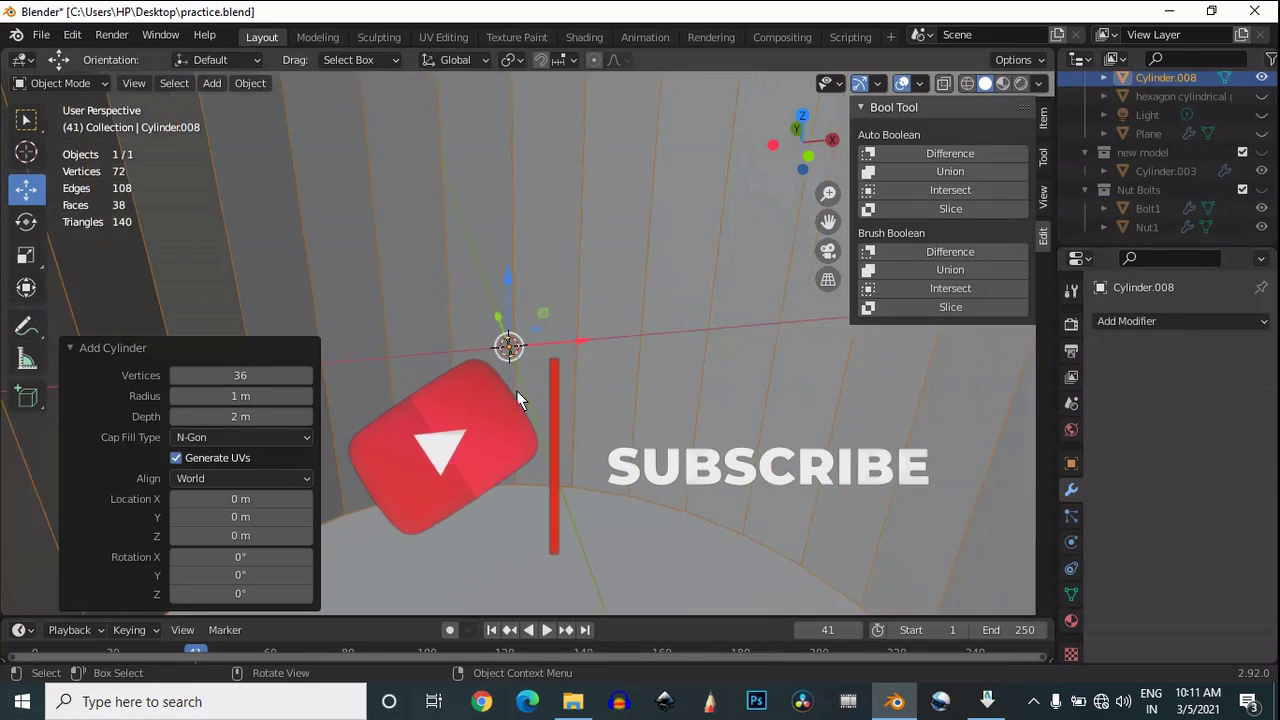
left_click(245, 376)
type("6")
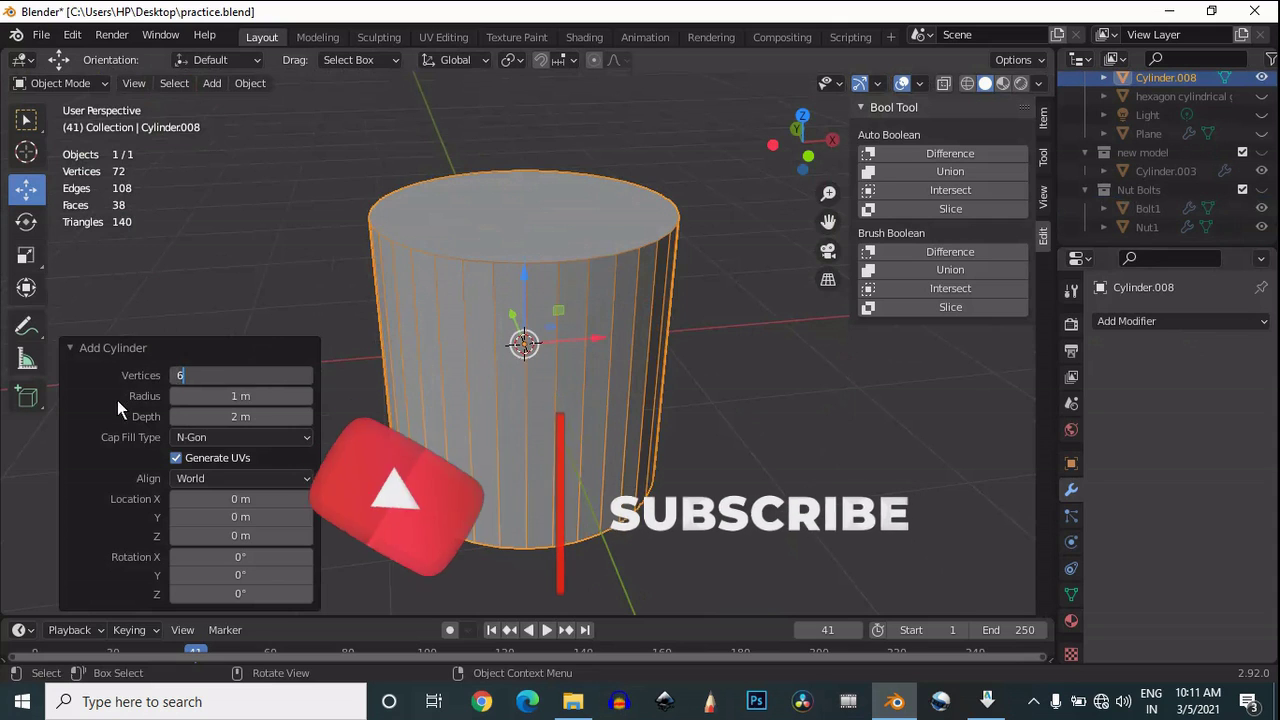
key("Return")
Step: Scale the hexagonal cylinder to 0.3 and raise it in the front view until its base sits on the ground line
left_click(802, 117)
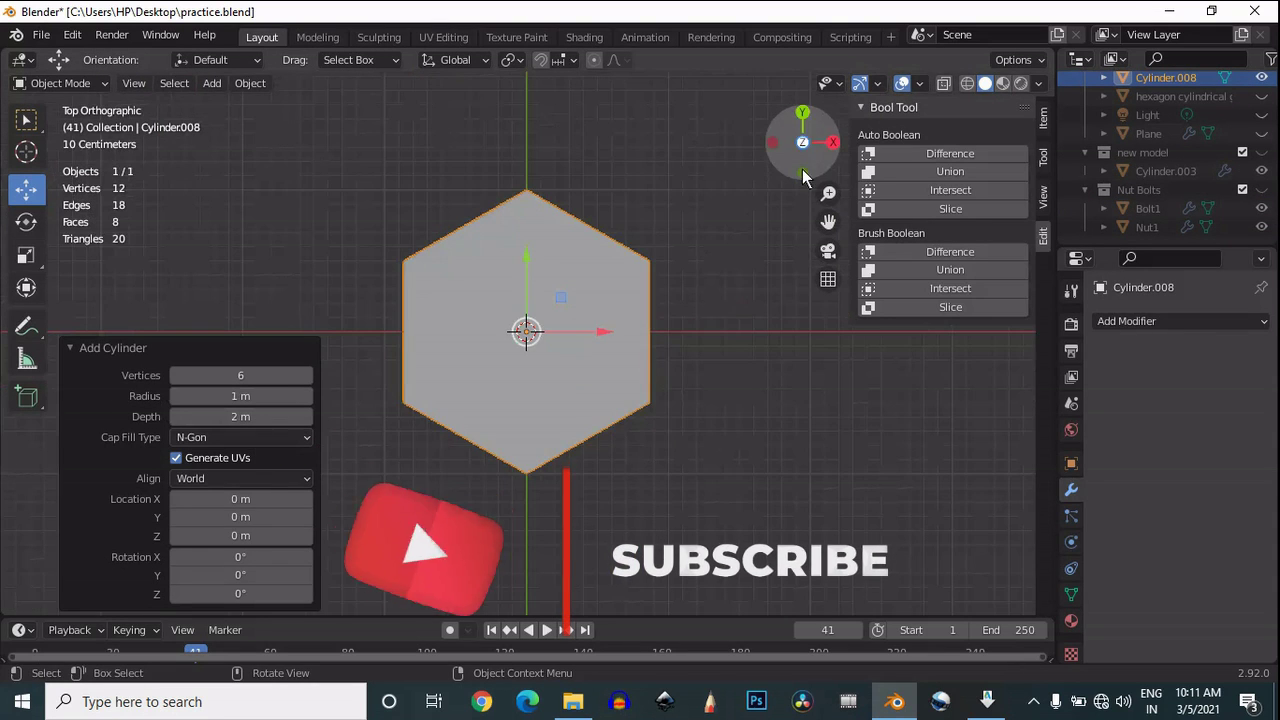
left_click(803, 174)
type("s0.3")
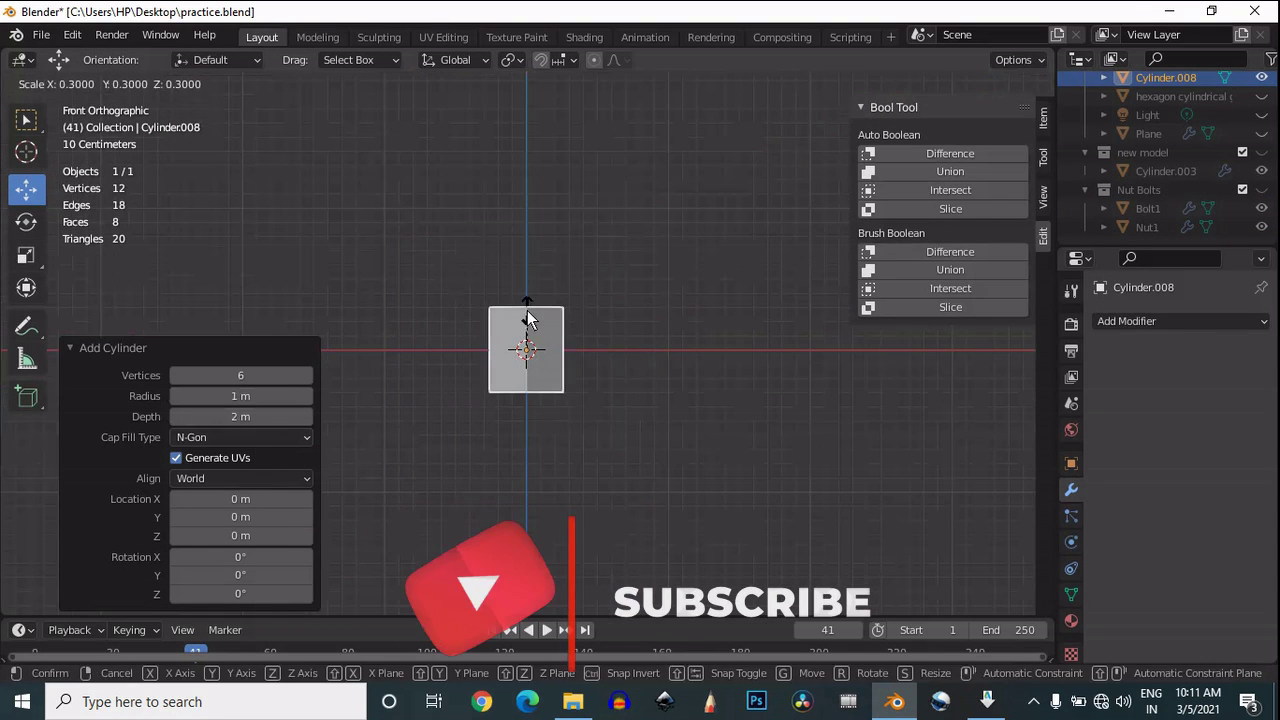
key("Return")
left_click(27, 256)
left_click_drag(527, 273, 532, 245)
left_click(27, 189)
Step: Lower the hexagonal cylinder's top vertices by about 0.08 m along Z
key("Tab")
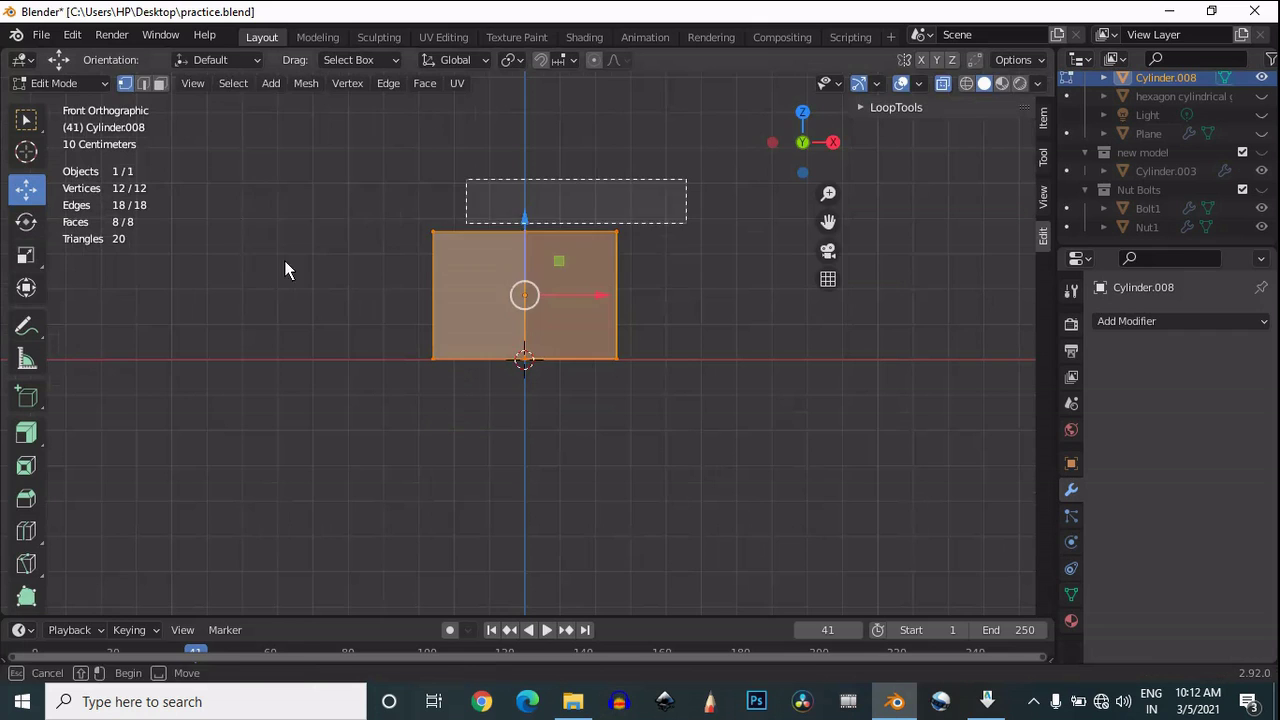
left_click_drag(686, 180, 284, 260)
left_click_drag(525, 169, 525, 198)
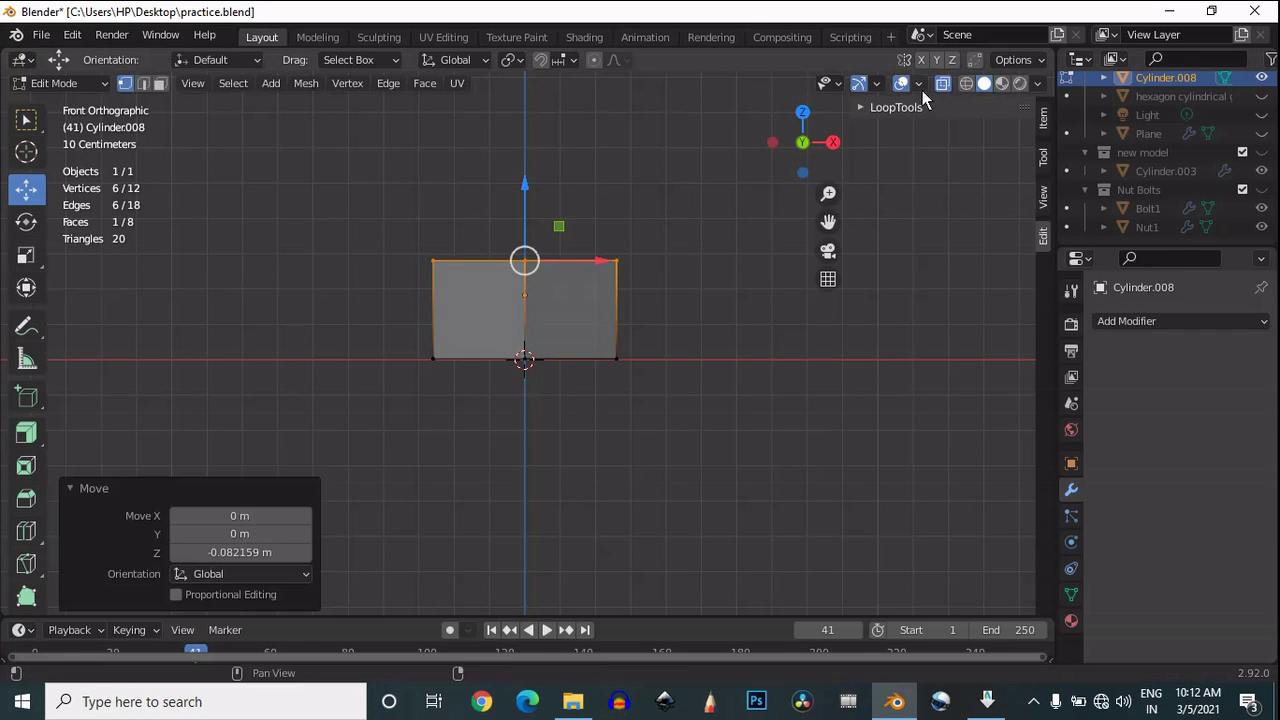
key("a")
key("Tab")
left_click_drag(800, 145, 810, 248)
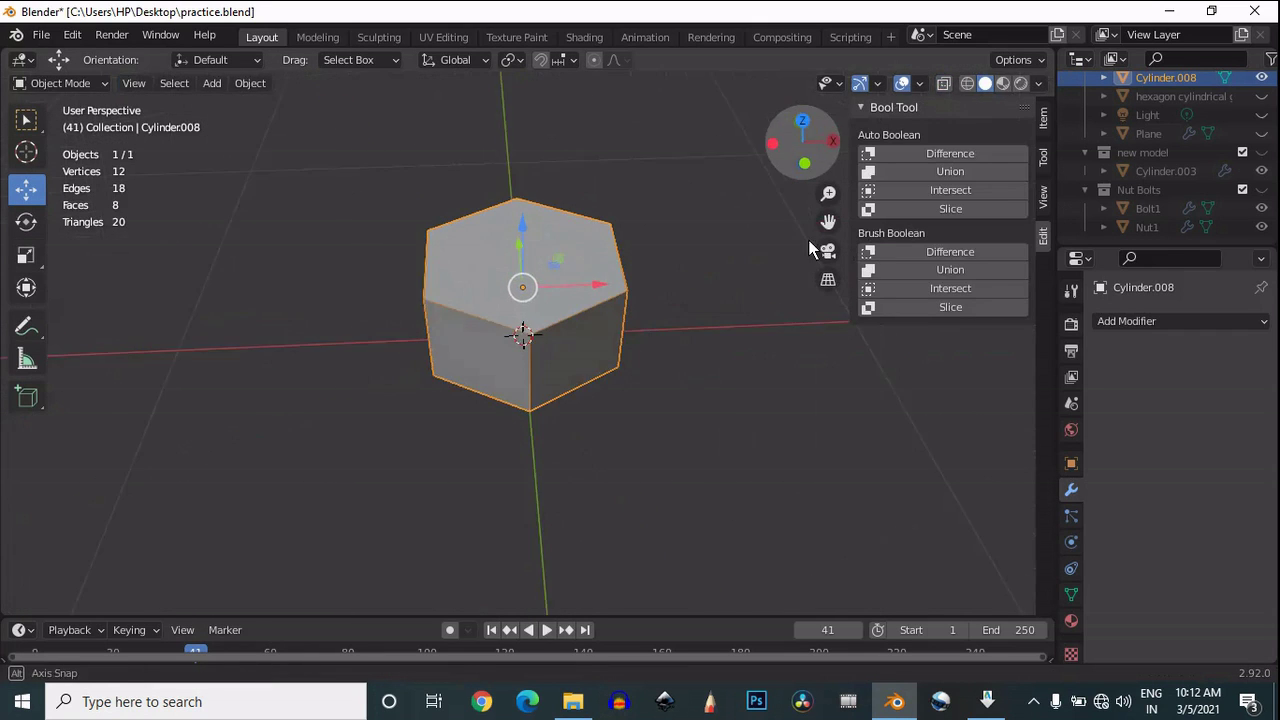
Step: Delete the top and bottom faces of the hexagonal cylinder, keeping only its six side walls
key("Tab")
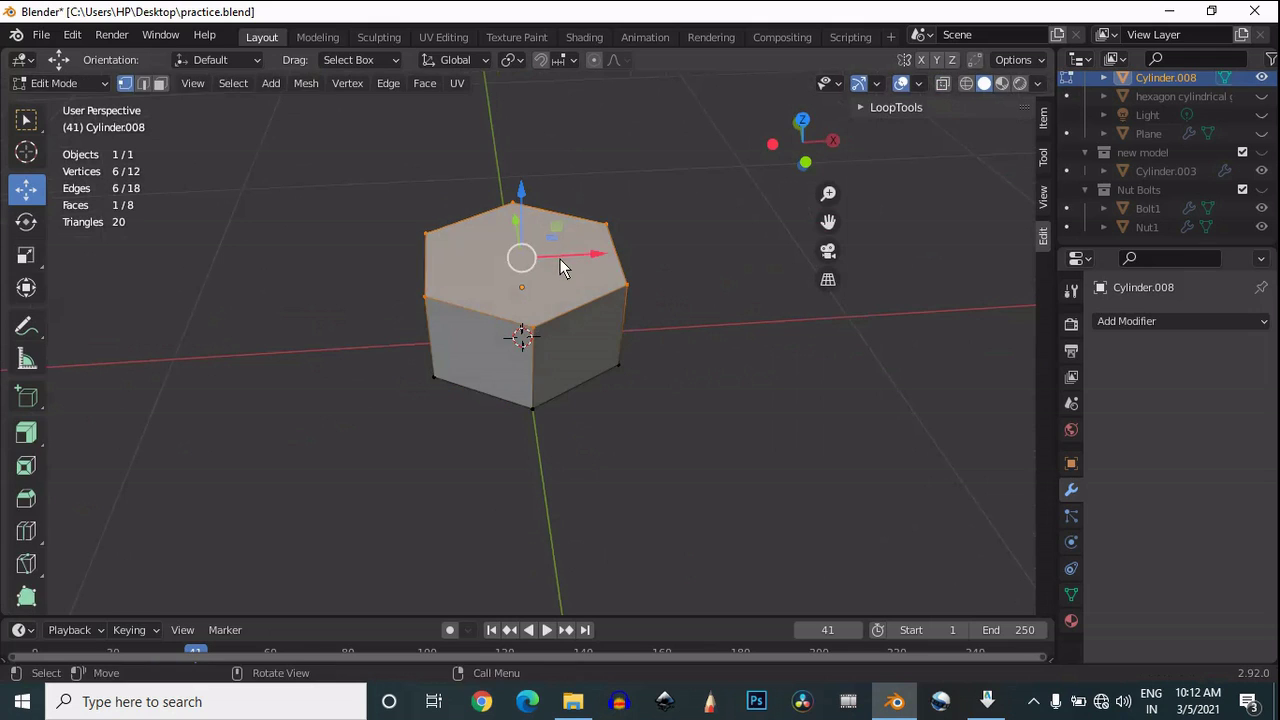
key("3")
key("x")
left_click(560, 262)
key("x")
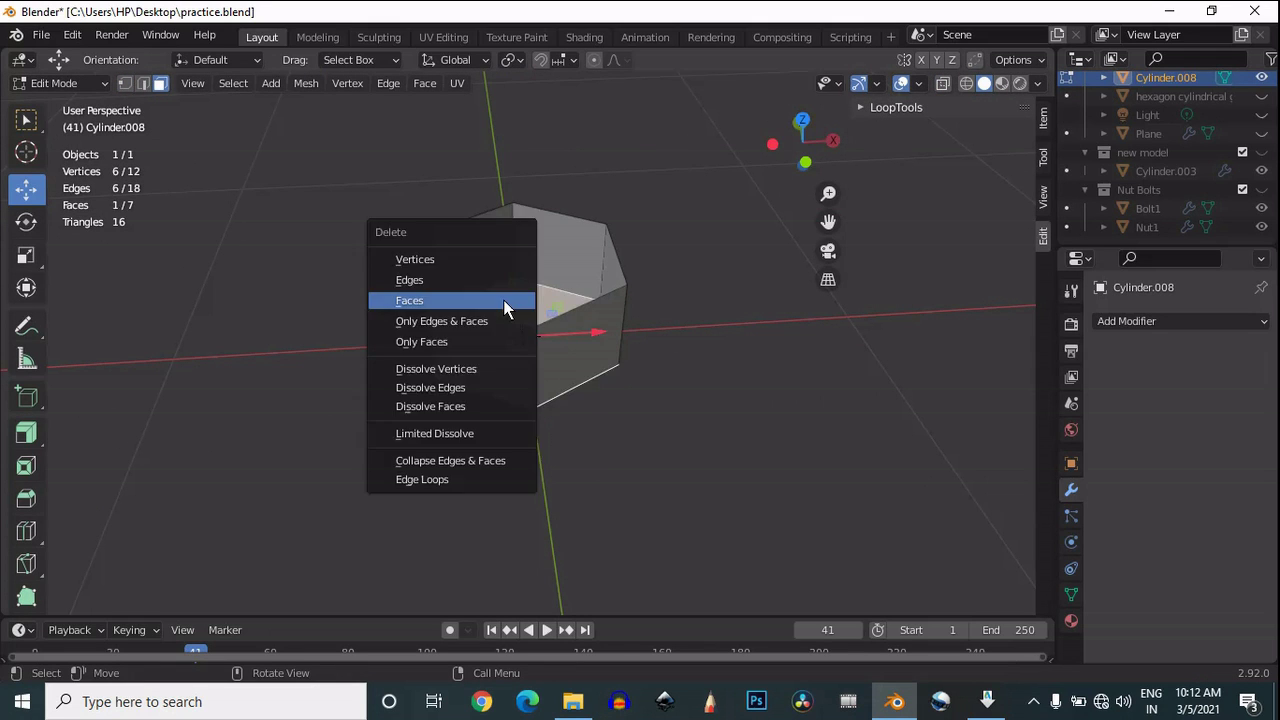
left_click(504, 309)
left_click_drag(800, 130, 604, 258)
key("Tab")
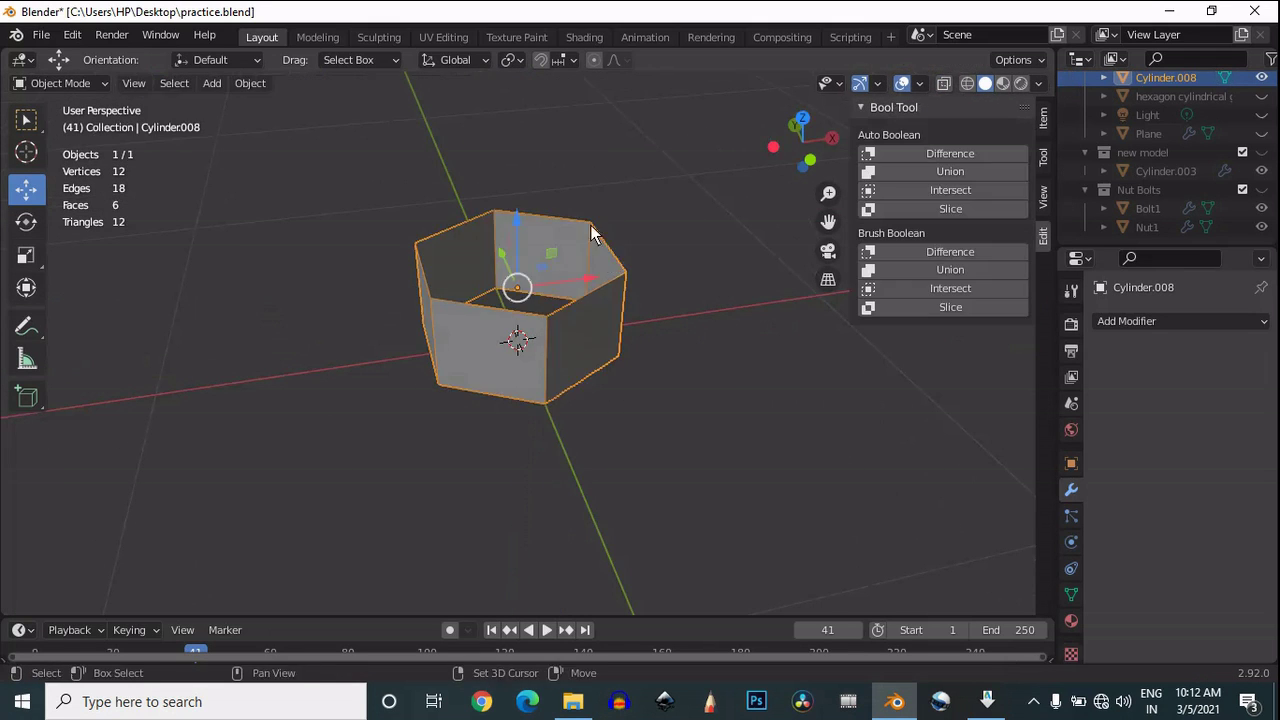
Step: Add a second cylinder at the origin and set its vertices to 24
key("shift+a")
mouse_move(614, 227)
left_click(645, 309)
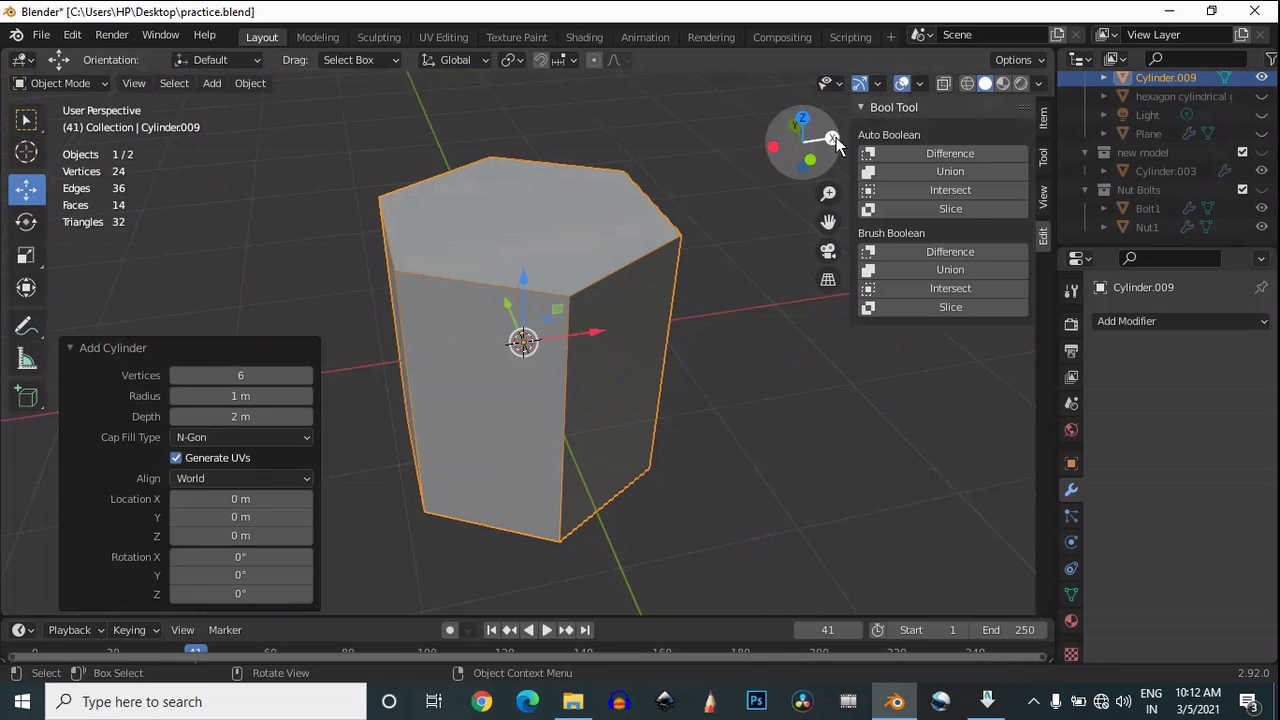
key("KP_1")
left_click(261, 375)
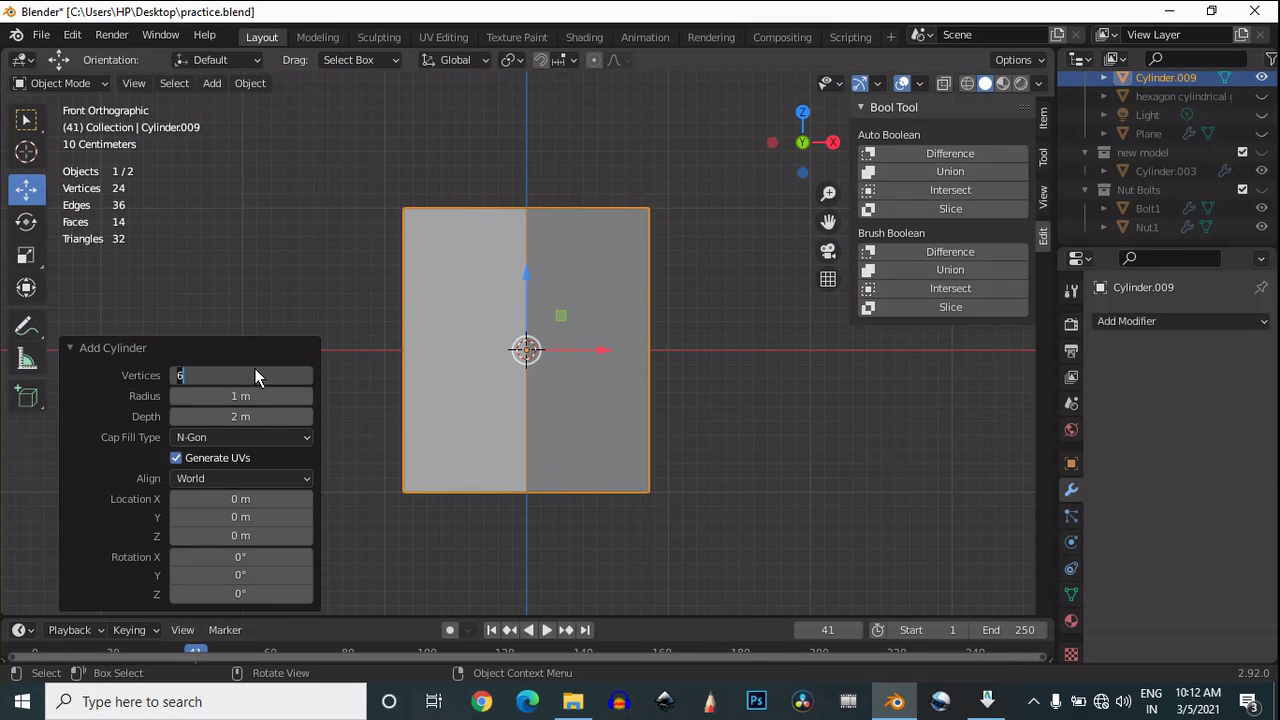
left_click(163, 354)
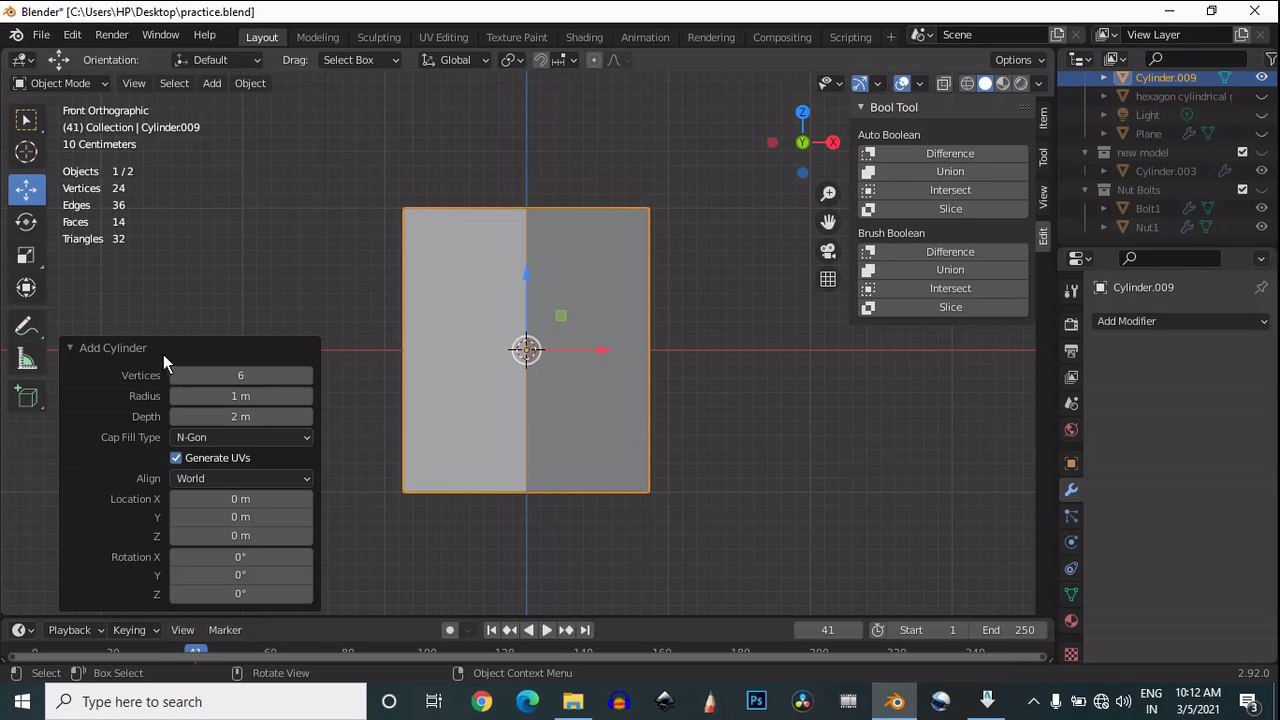
left_click(240, 375)
type("24")
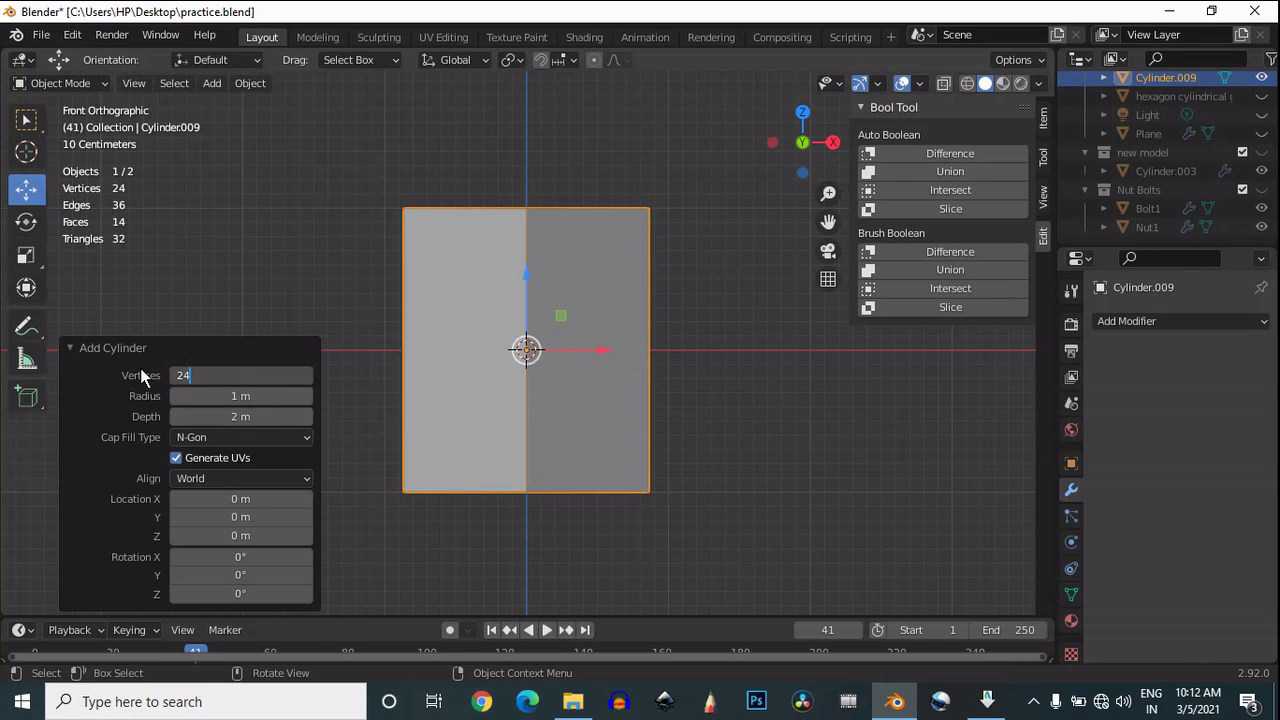
key("Return")
Step: Shrink the 24-sided cylinder until it is narrower than the hexagon, with a final scale of 0.7, and place it just above the hexagon
left_click_drag(526, 262, 538, 188)
key("s")
left_click(528, 110)
scroll(603, 249, "up", 5)
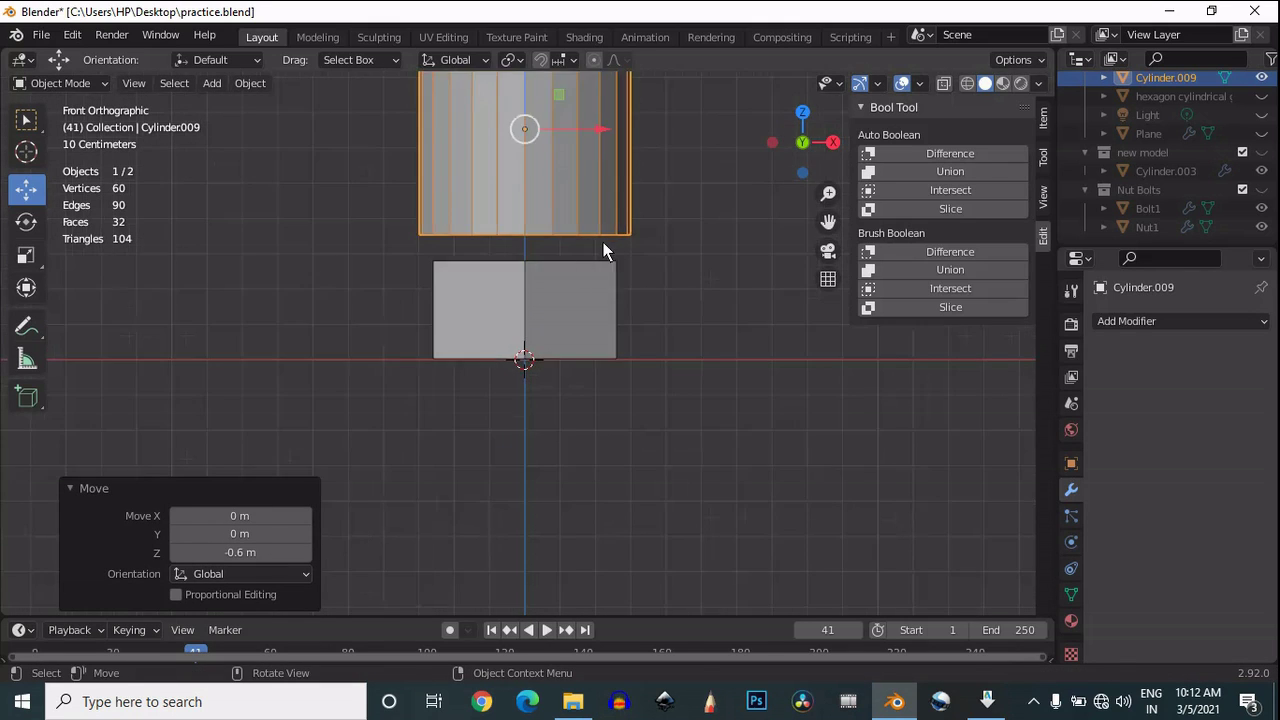
scroll(651, 271, "down", 2)
key("s")
left_click(622, 253)
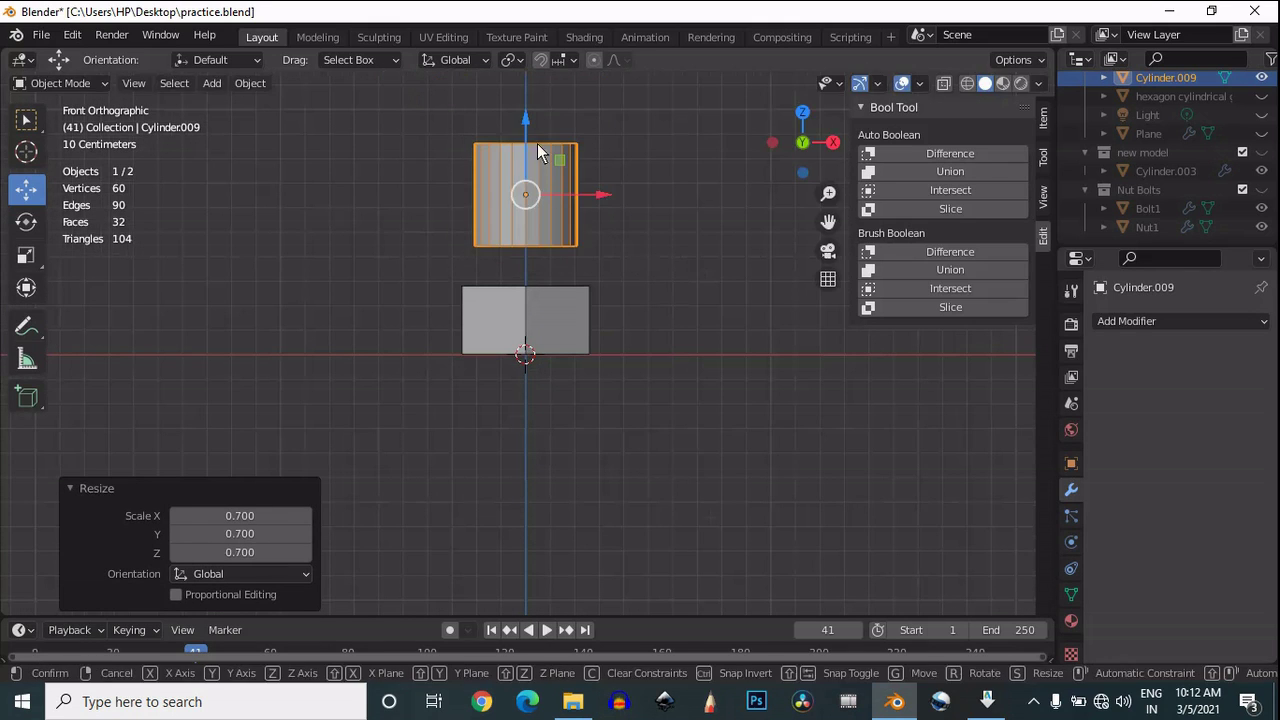
left_click_drag(537, 143, 540, 167)
Step: Delete the upper vertices of the 24-sided cylinder so that only its bottom disc remains
left_click_drag(824, 219, 804, 296)
scroll(651, 329, "up", 5)
key("Tab")
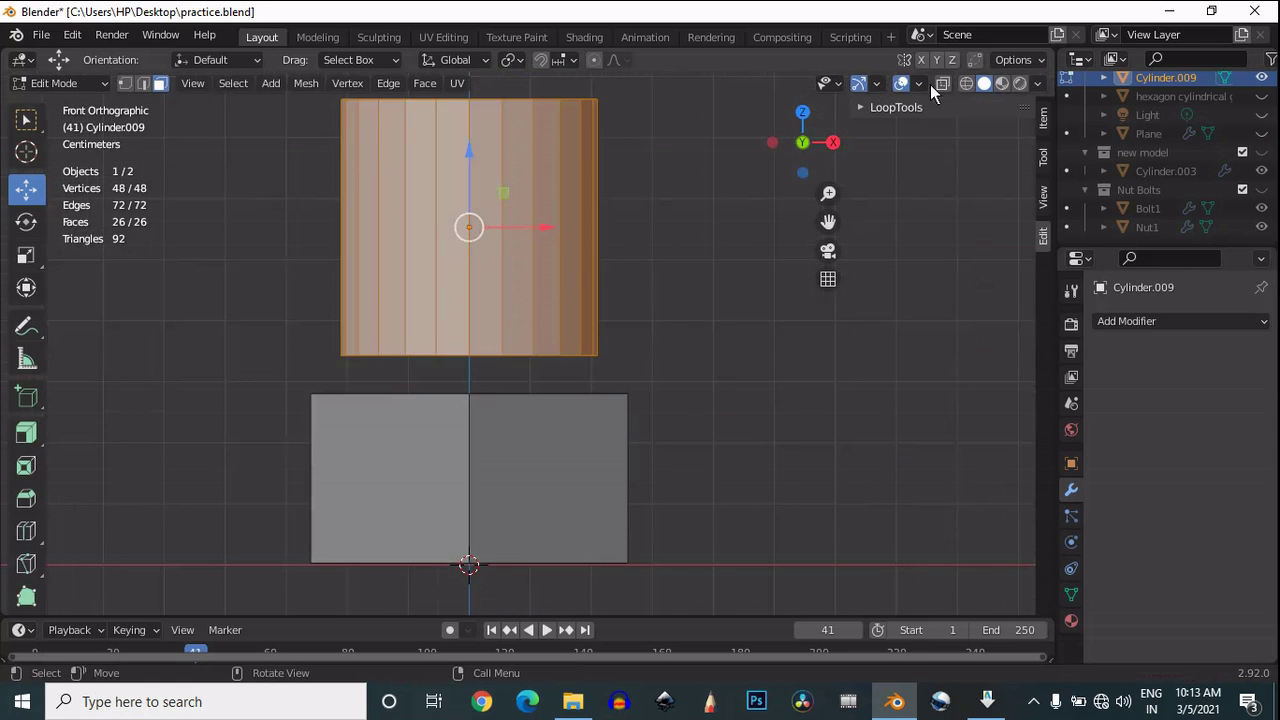
left_click(943, 84)
scroll(618, 192, "down", 2)
key("1")
key("b")
key("x")
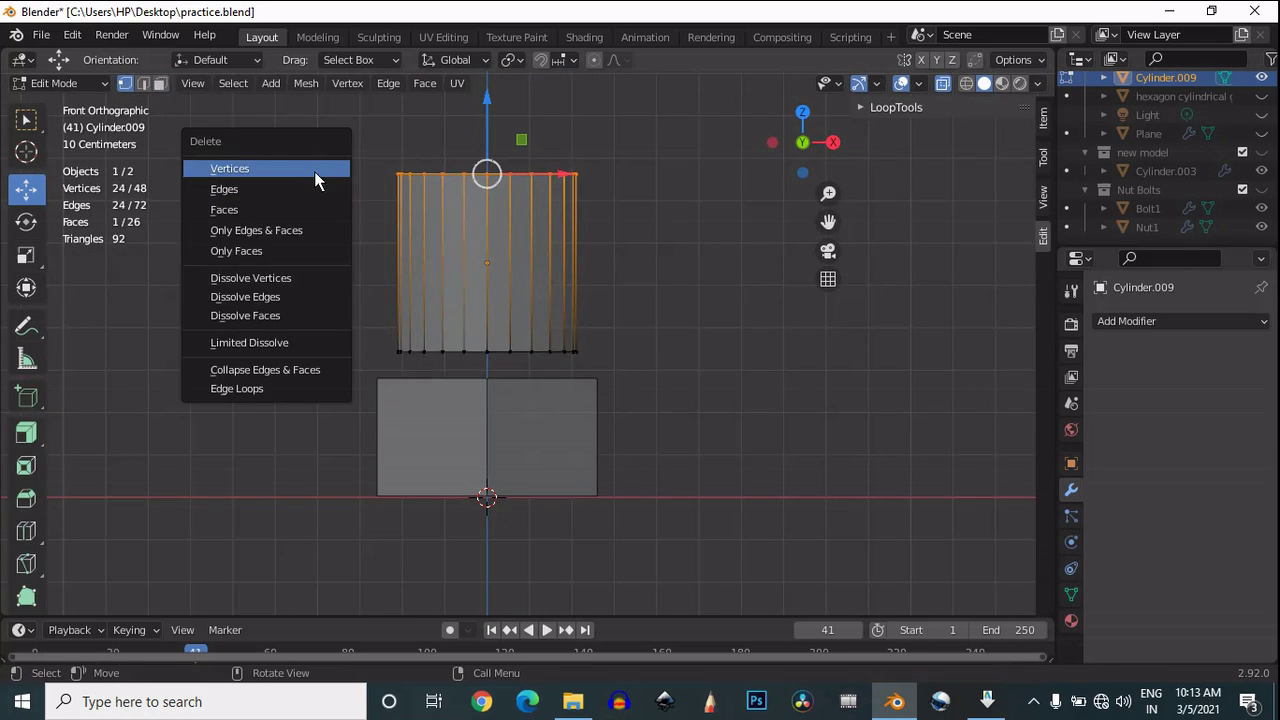
left_click(314, 171)
key("Tab")
left_click_drag(792, 123, 779, 140)
left_click(800, 164)
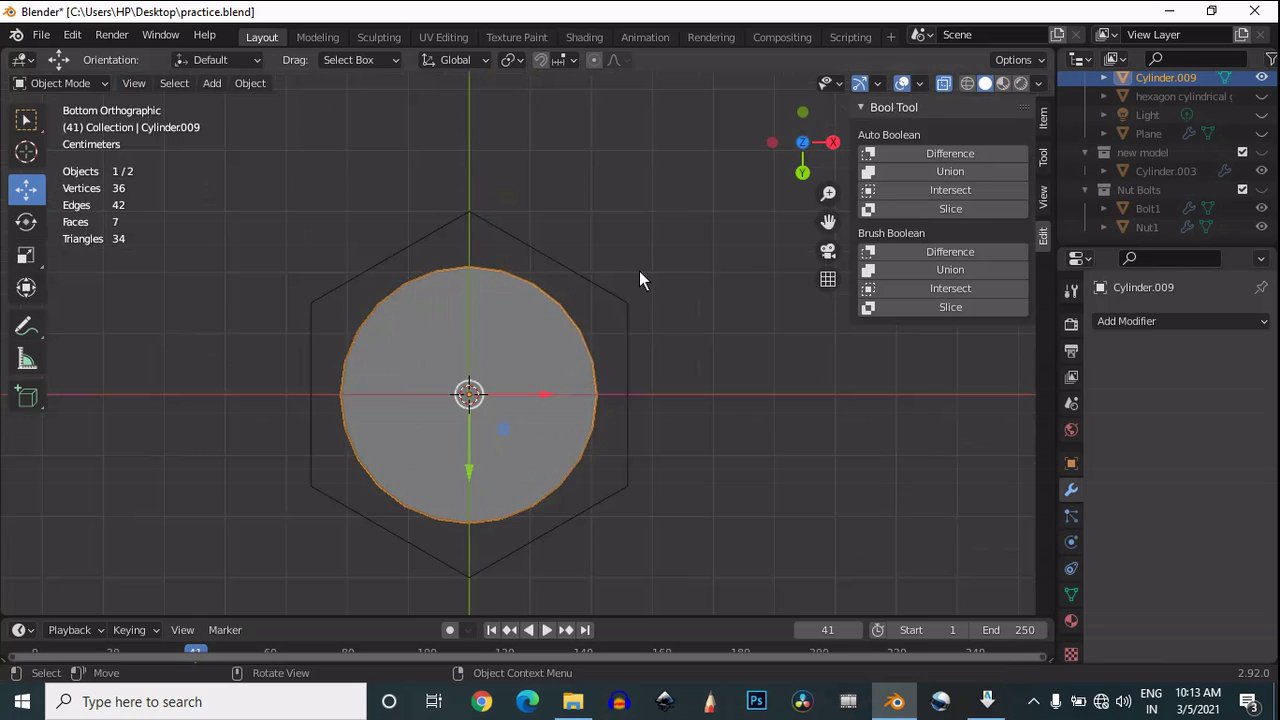
key("3")
left_click(452, 352)
key("ctrl+z")
key("ctrl+z")
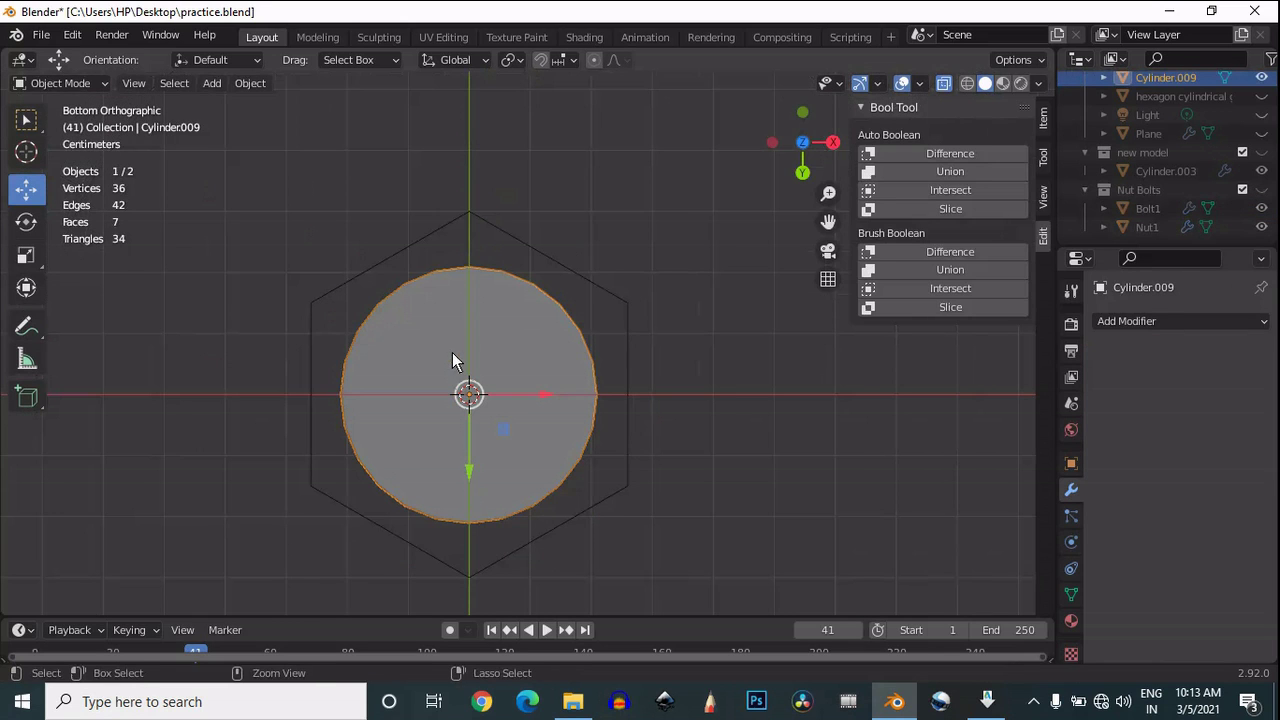
Step: Inset the circular disc face by about 0.127 m with X-ray display turned off
key("Tab")
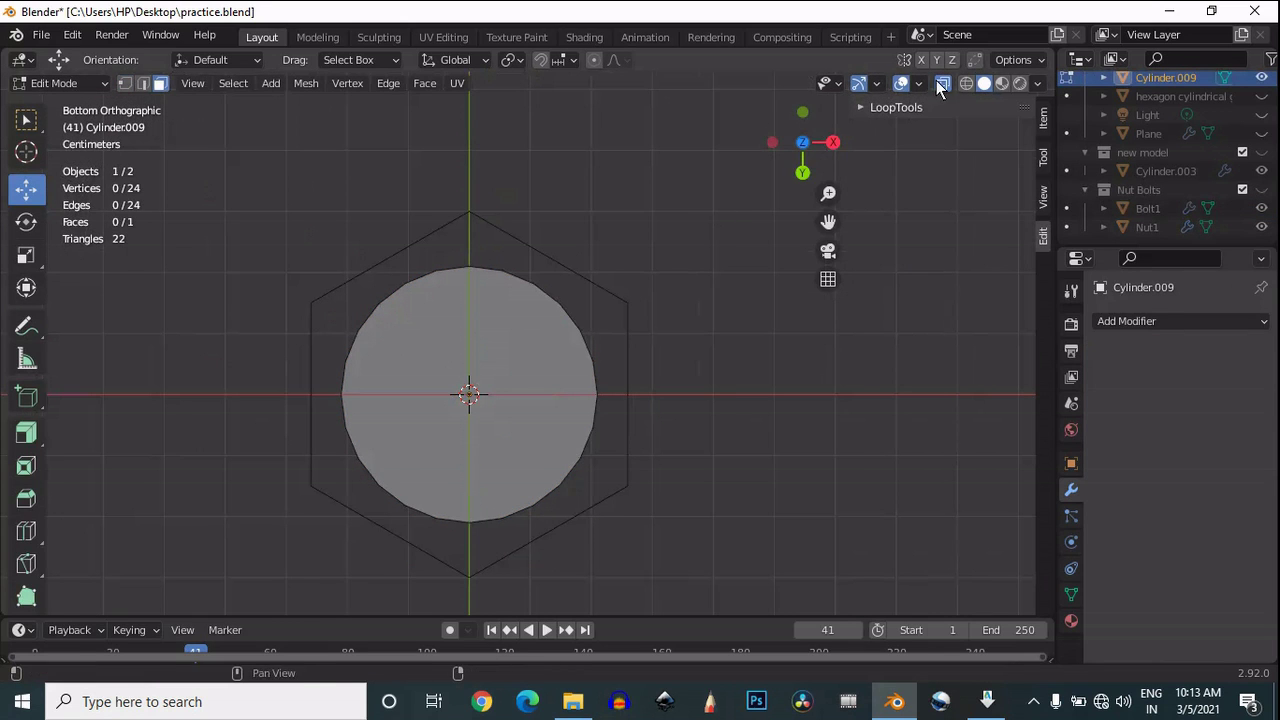
left_click(940, 84)
left_click_drag(811, 155, 808, 92)
left_click(525, 334)
left_click(811, 126)
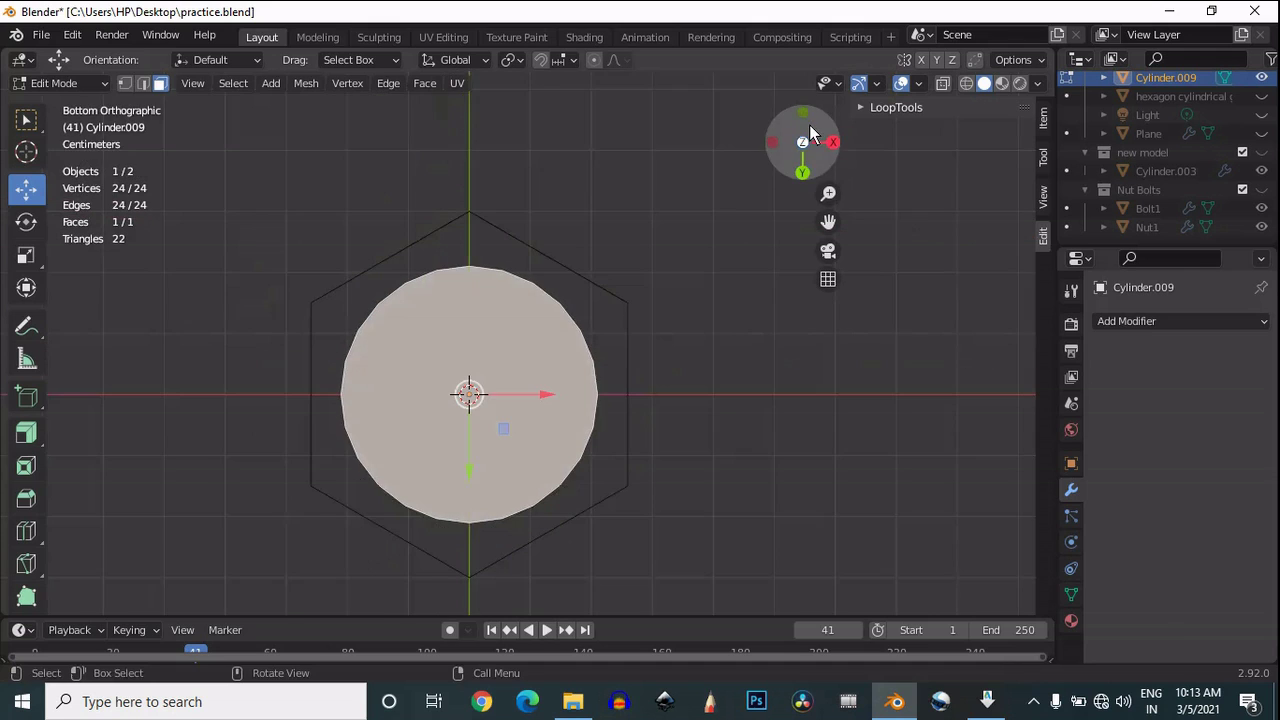
left_click(804, 174)
scroll(804, 174, "down", 2)
left_click_drag(803, 142, 822, 283)
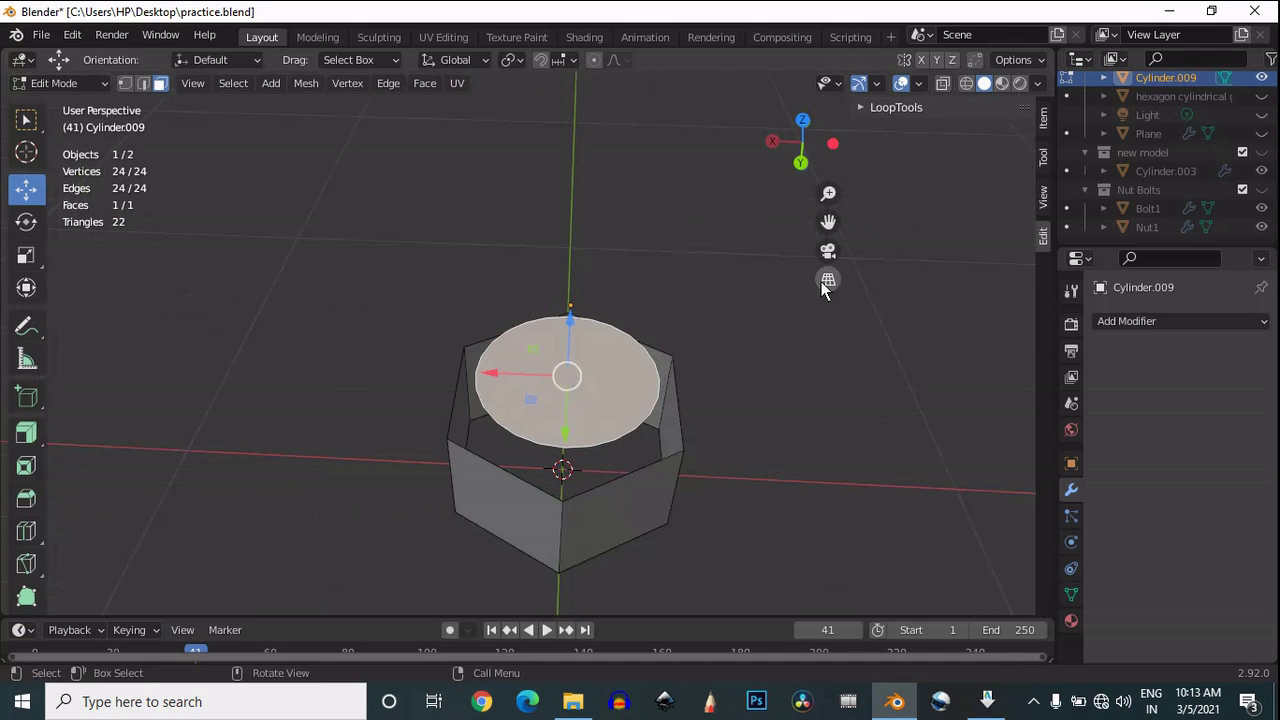
key("i")
left_click(852, 310)
Step: Scale the inset face up to about 1.02 and delete it, leaving a thin circular ring
left_click(806, 126)
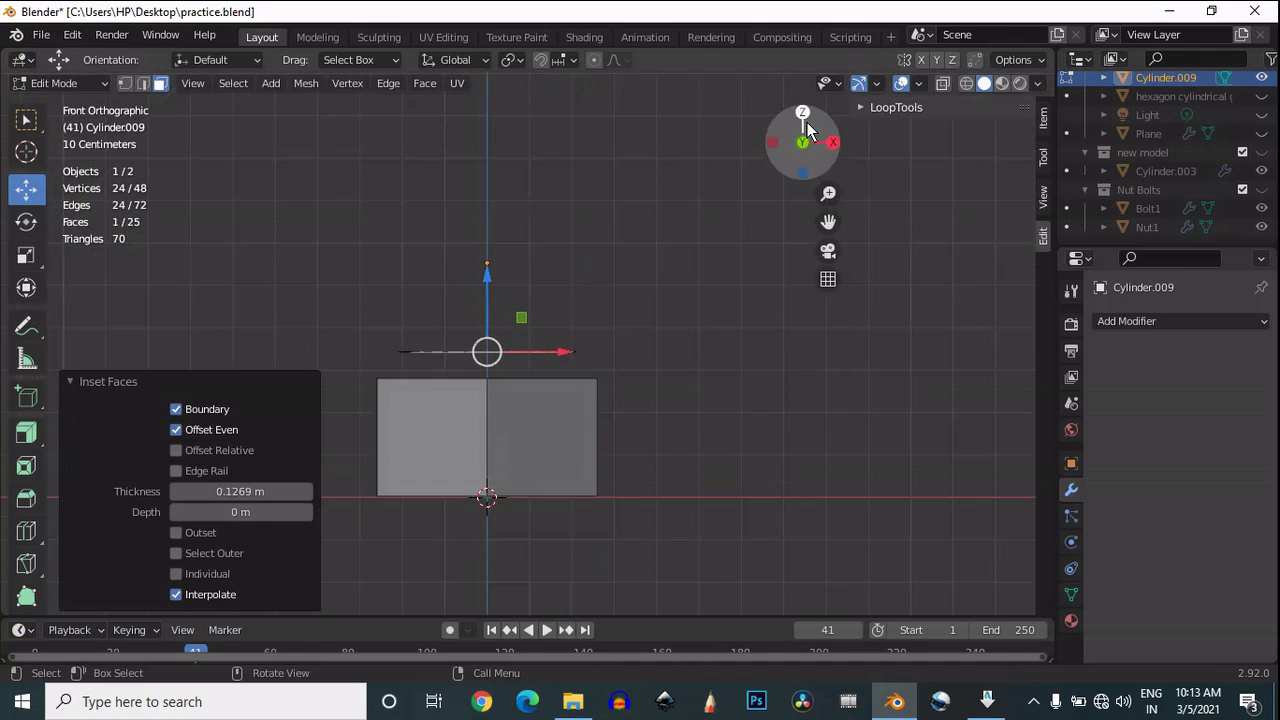
left_click_drag(802, 118, 700, 255)
key("s")
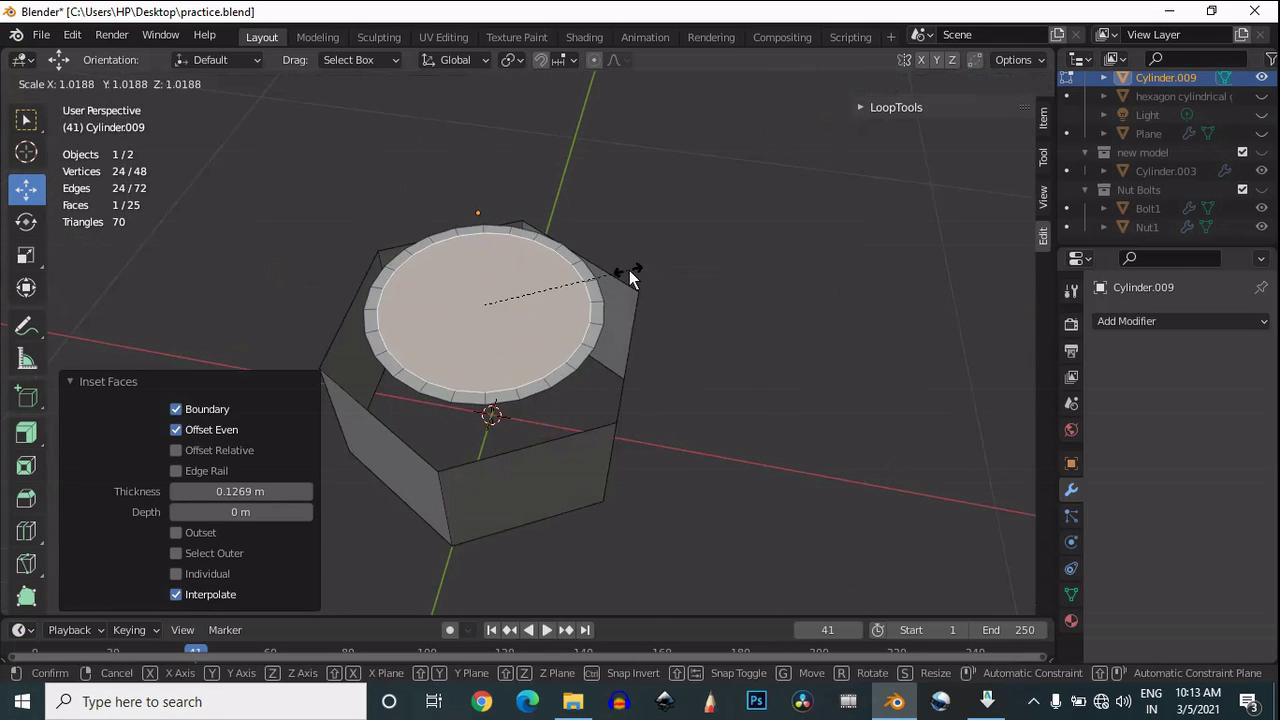
left_click(630, 270)
key("x")
left_click(588, 274)
key("ctrl+z")
key("x")
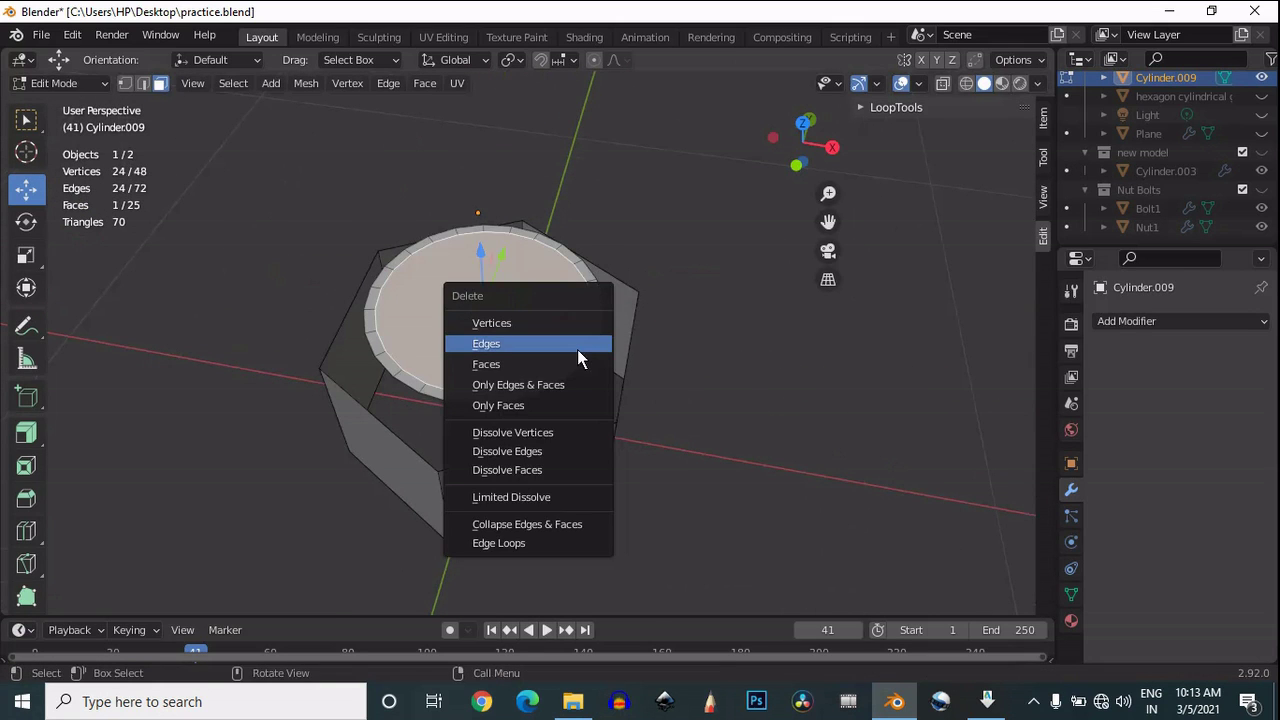
left_click(576, 372)
key("Tab")
Step: Join the circular ring and the hexagonal walls into one object, with the hexagon as the active object
left_click_drag(800, 135, 750, 116)
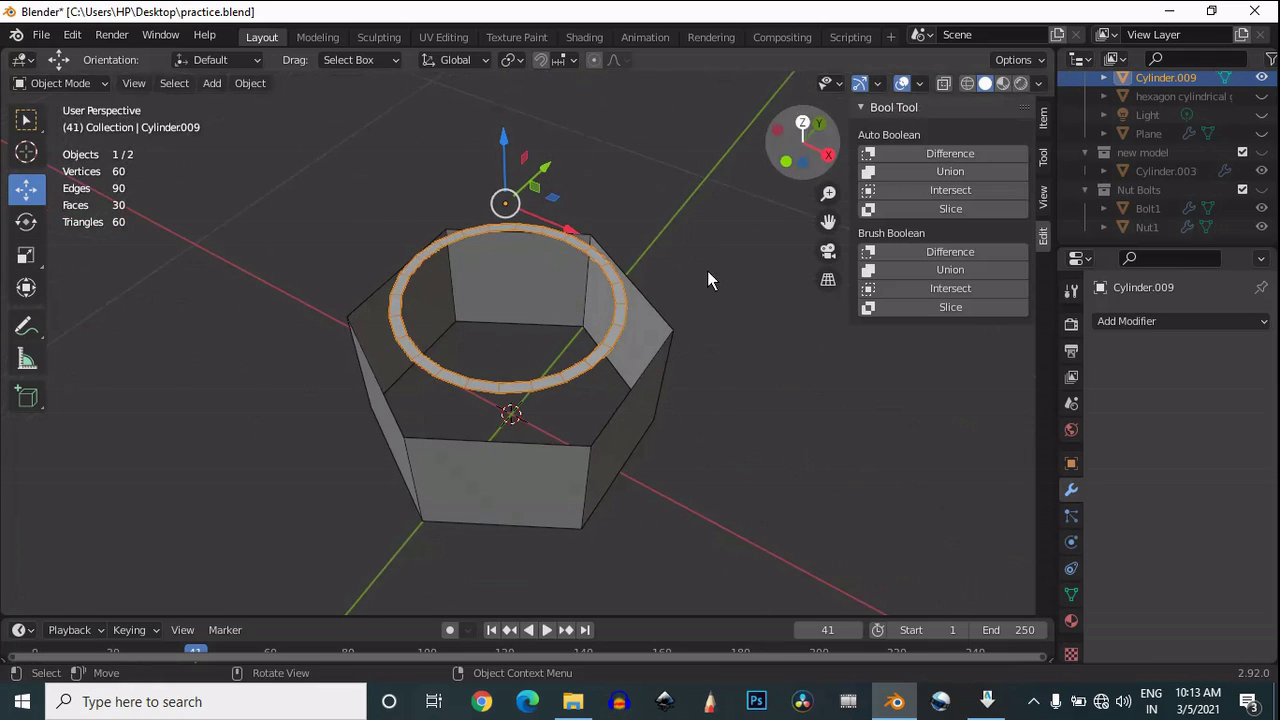
left_click(436, 470, "shift")
right_click(449, 419)
left_click(449, 406)
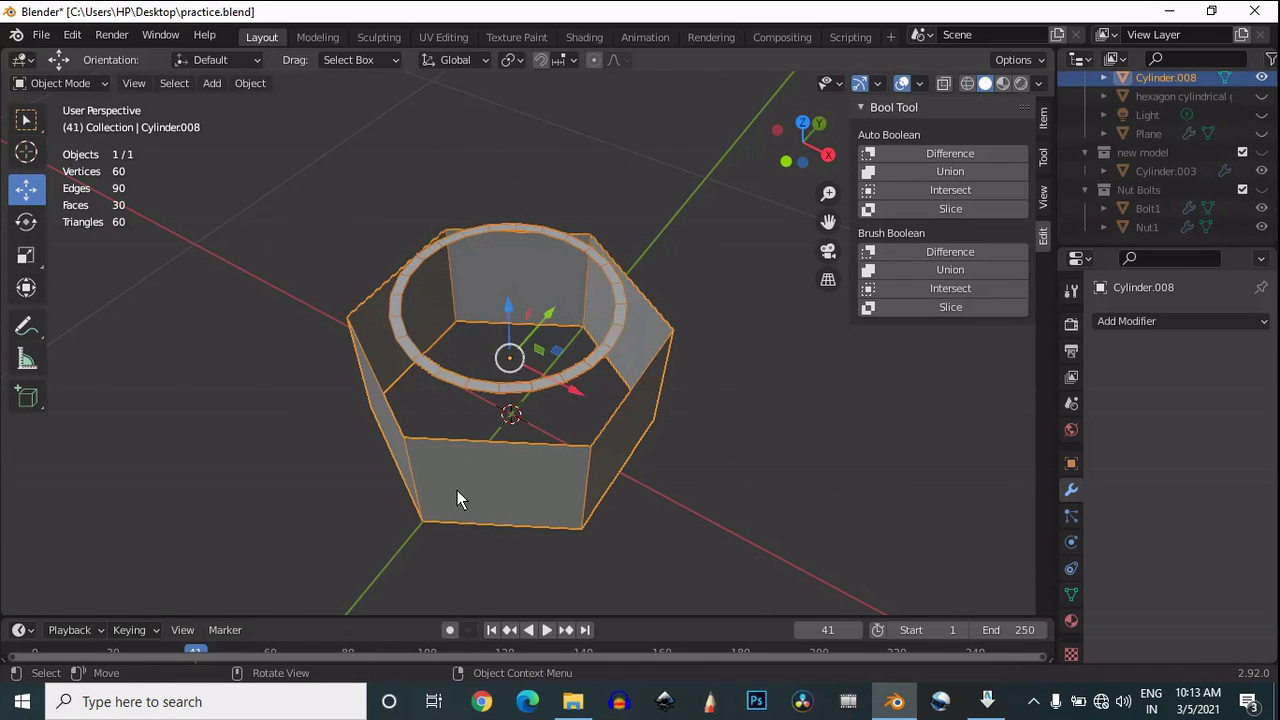
Step: Add three evenly spaced vertical loop cuts to one side wall of the hexagon, without sliding them
key("Tab")
key("ctrl+r")
left_click(514, 459)
right_click(514, 459)
key("ctrl+r")
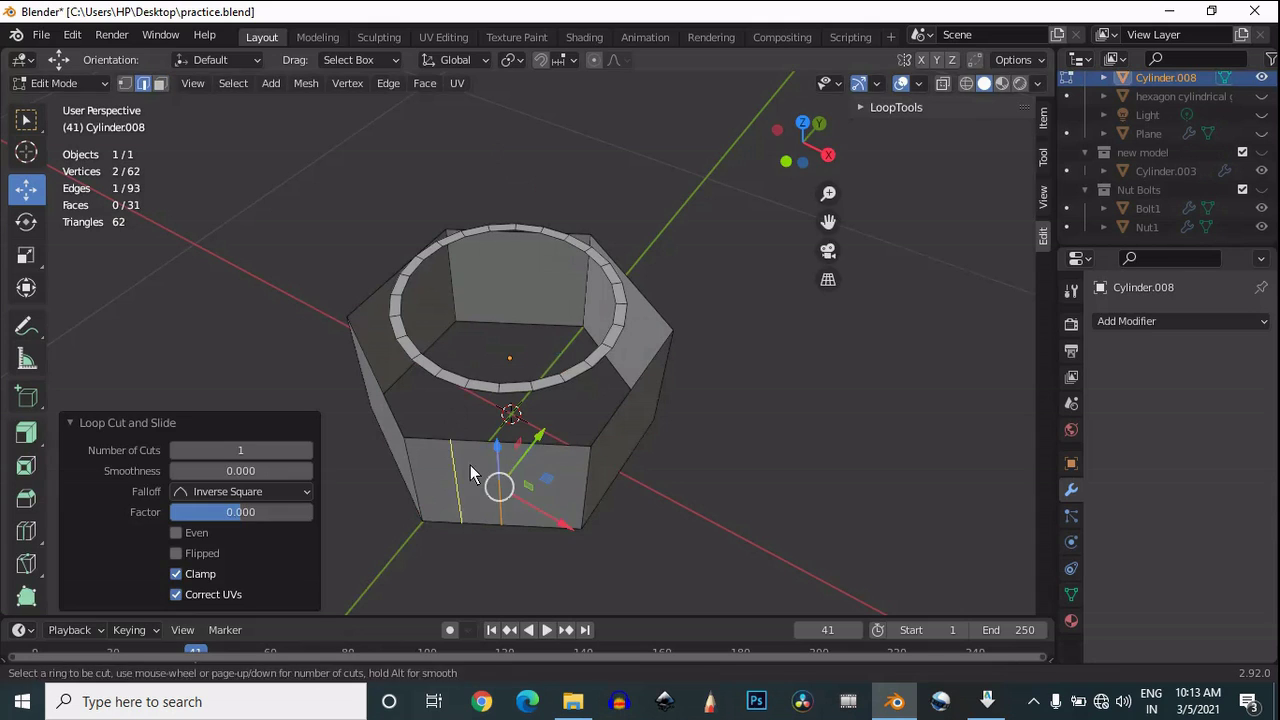
left_click(470, 464)
right_click(470, 464)
key("ctrl+r")
left_click(550, 460)
Step: Divide the next two side walls of the hexagon with three evenly spaced vertical loop cuts each
left_click(803, 122)
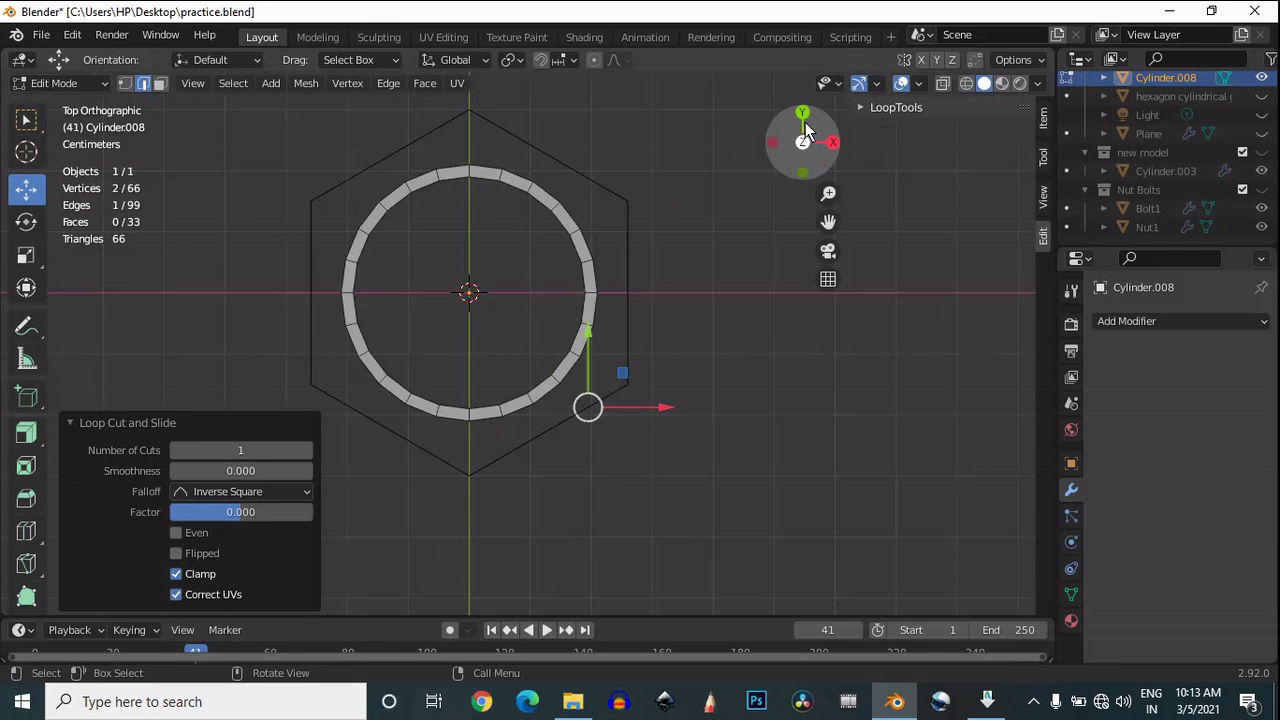
left_click_drag(785, 149, 439, 523)
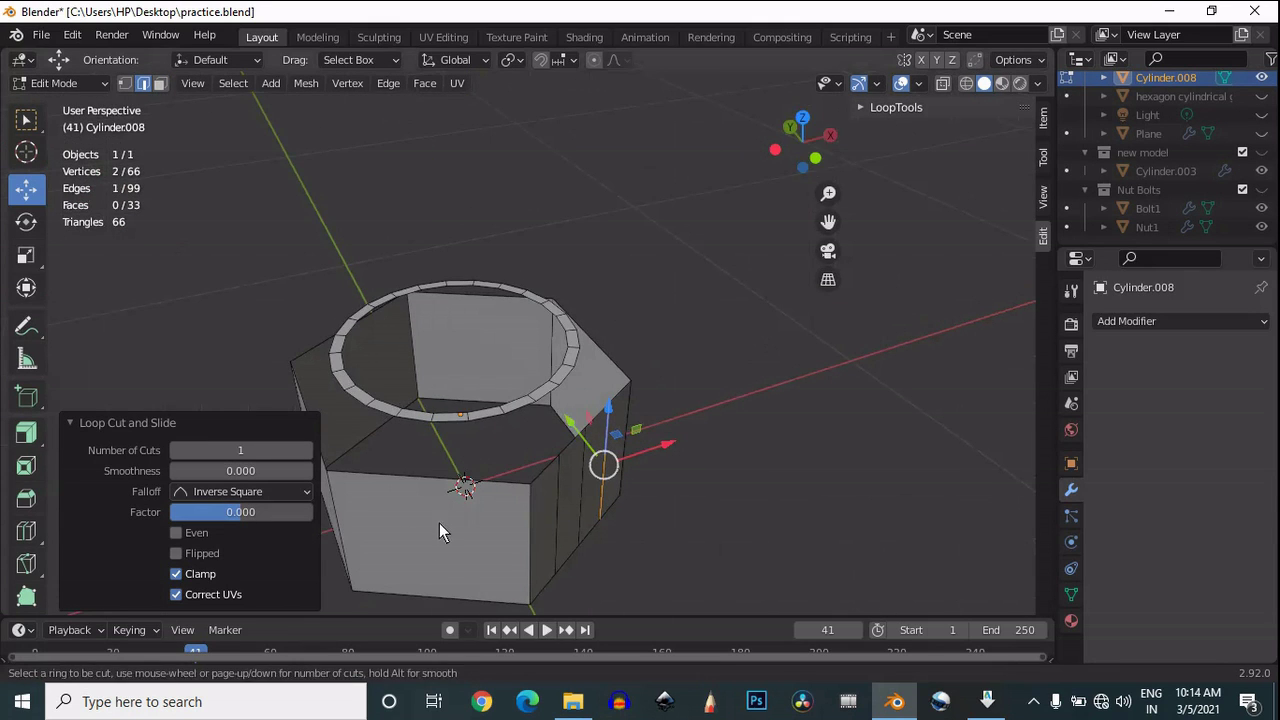
key("ctrl+r")
left_click(391, 506)
right_click(465, 506)
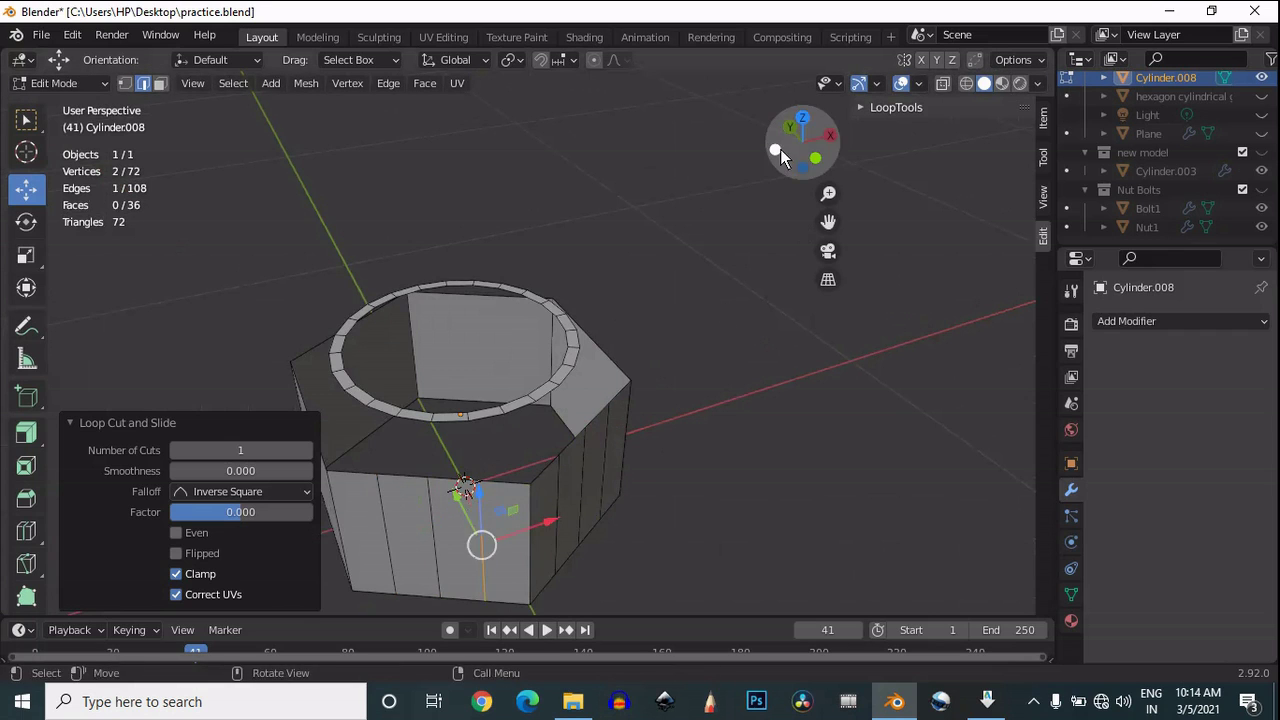
left_click_drag(780, 149, 530, 498)
key("ctrl+r")
scroll(528, 498, "up", 2)
left_click(528, 498)
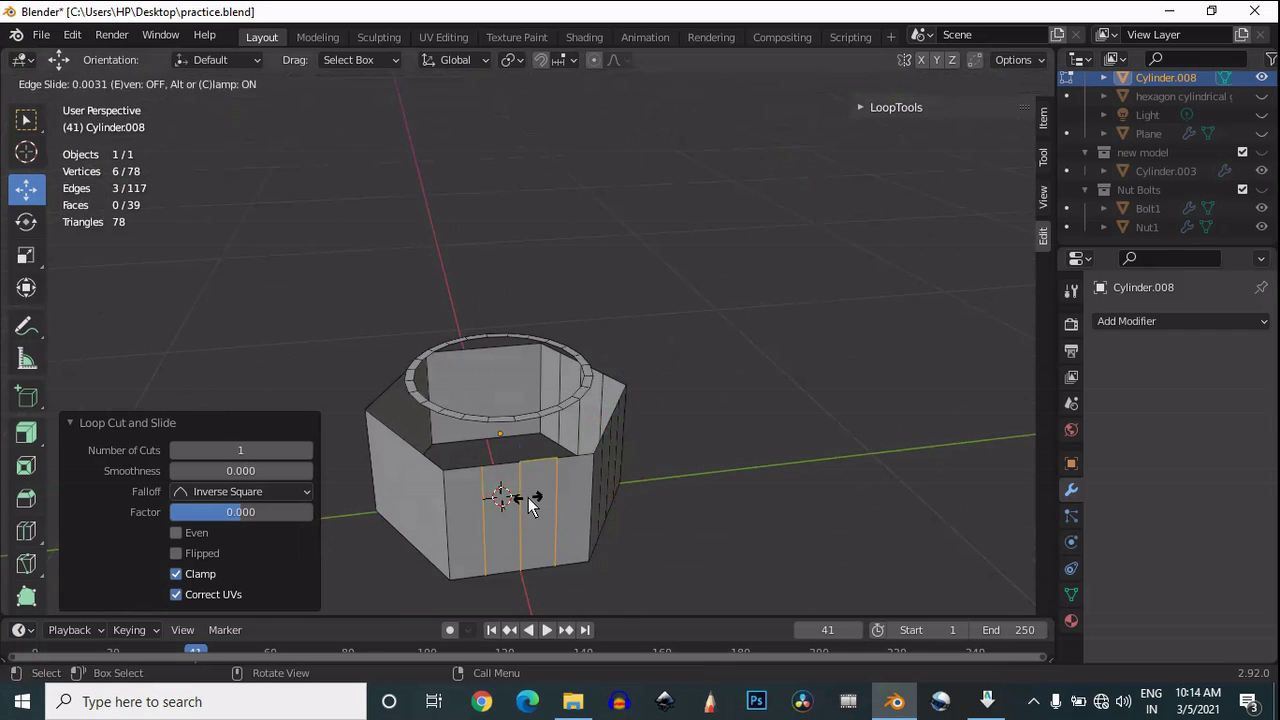
right_click(528, 497)
Step: Divide the fourth and fifth side walls of the hexagon with three unslid vertical loop cuts each
left_click_drag(793, 160, 915, 182)
key("ctrl+r")
scroll(557, 503, "up", 2)
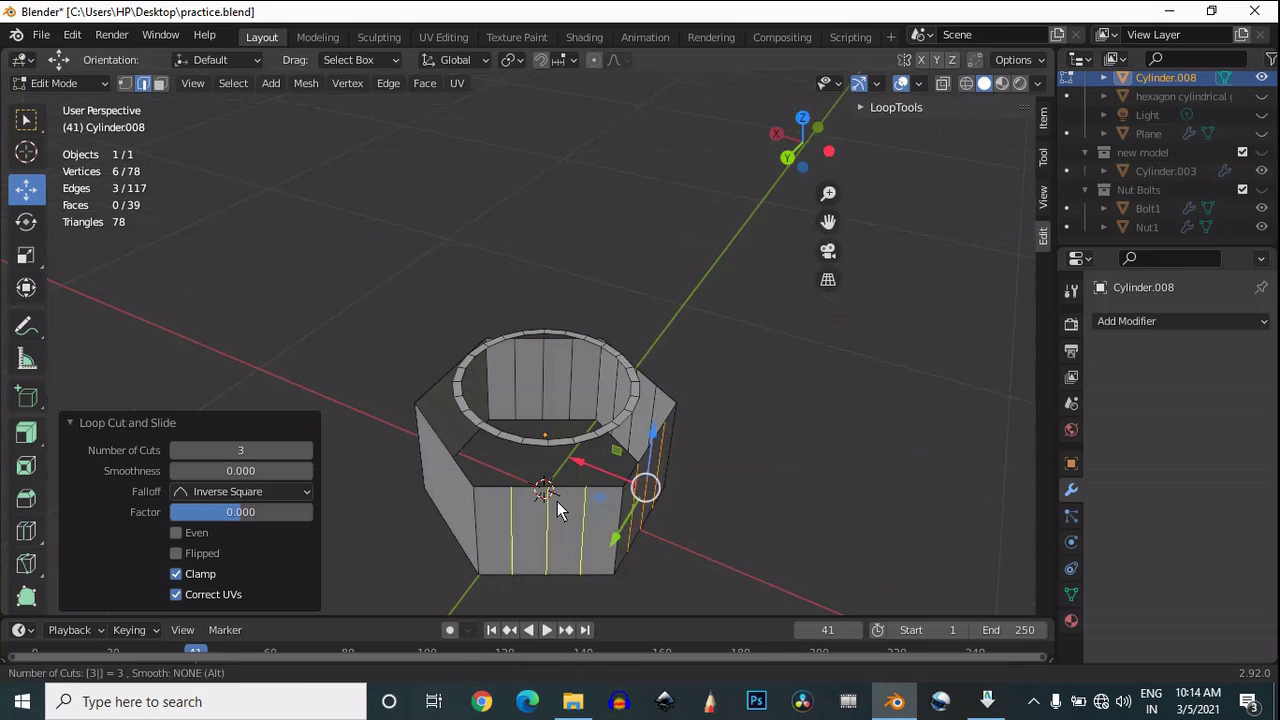
left_click(557, 503)
right_click(557, 503)
key("ctrl+r")
left_click(444, 476)
right_click(444, 476)
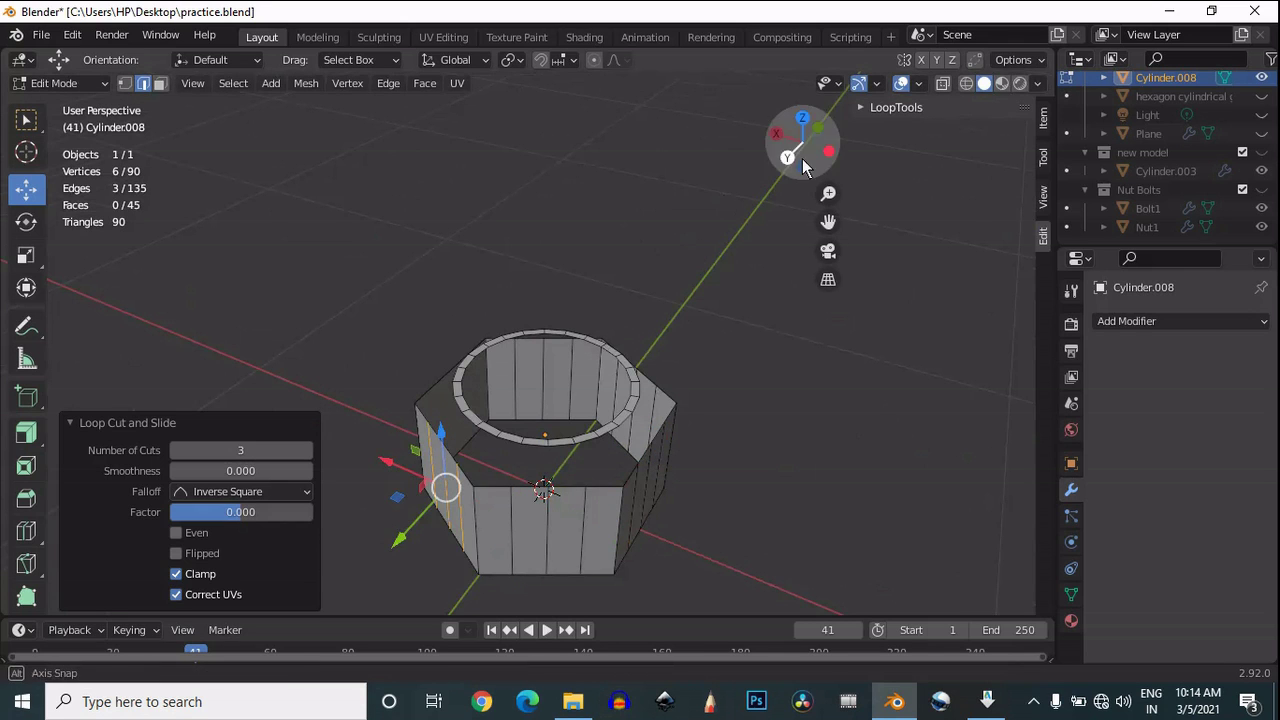
Step: Add three evenly spaced, unslid vertical loop cuts to the hexagon's last undivided side wall
left_click_drag(802, 158, 517, 465)
key("ctrl+r")
left_click(498, 467)
right_click(500, 463)
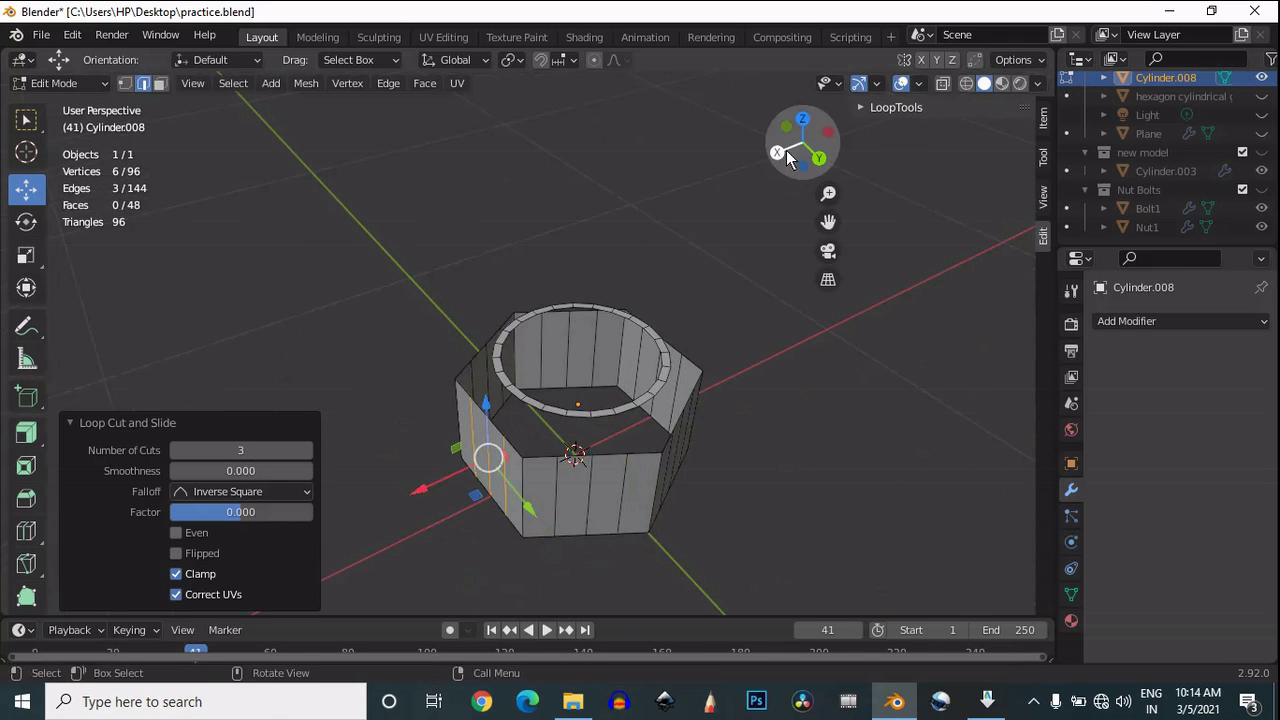
Step: Create a face between an outer edge of the circular ring and the facing top edge of the hexagon near one corner
left_click_drag(789, 157, 778, 577)
left_click(802, 130)
left_click(482, 422)
left_click(482, 462, "shift")
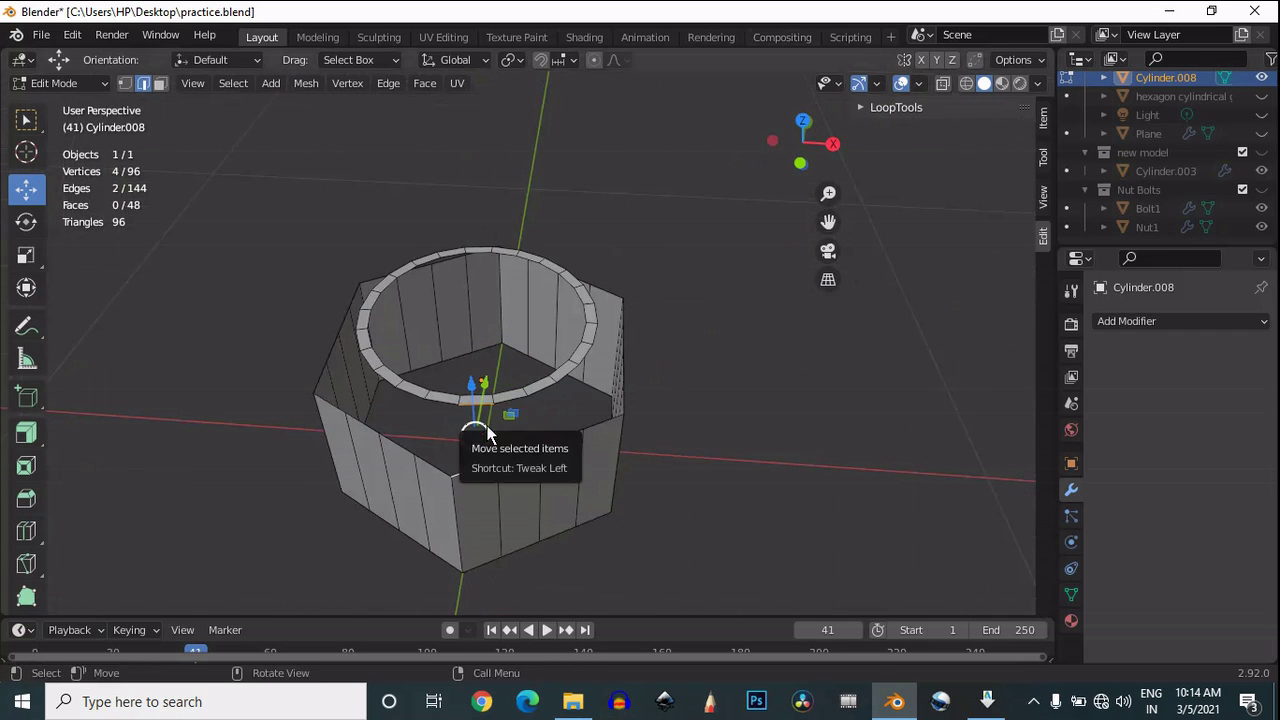
key("f")
left_click_drag(808, 156, 461, 447)
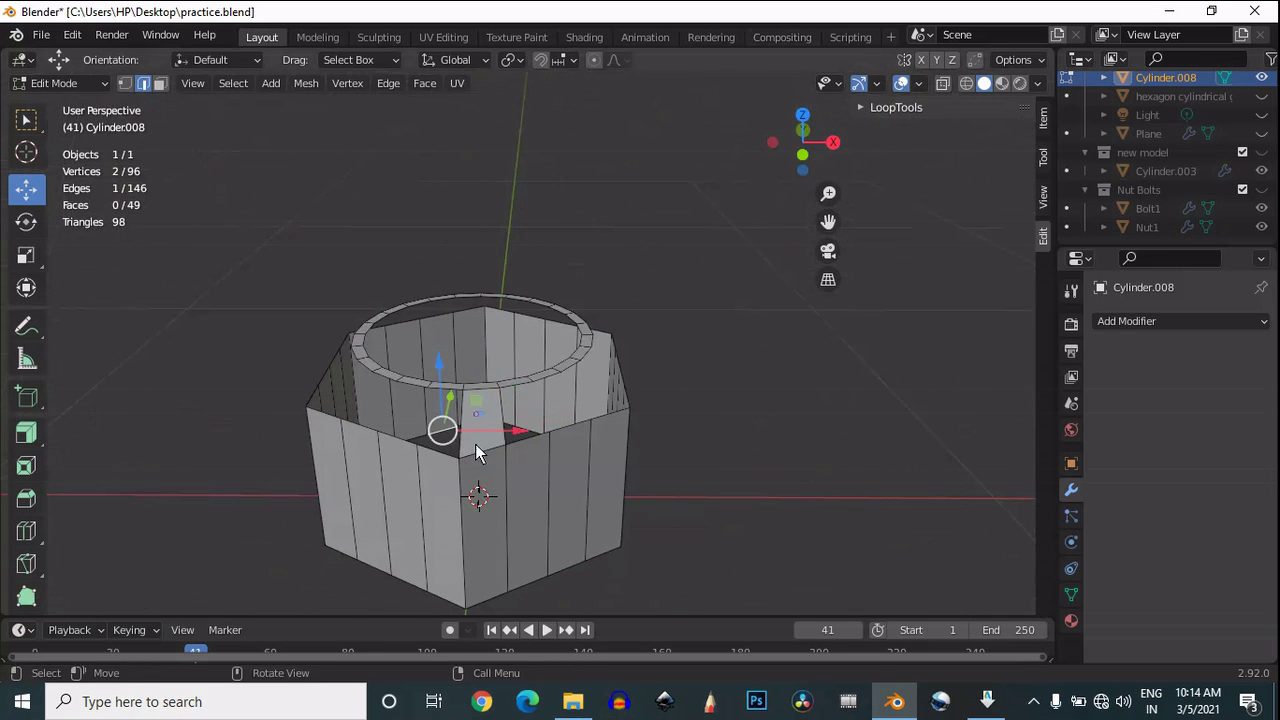
Step: Fill the rest of the gap between the ring and the hexagon's top edge with faces all the way around
key("f")
key("f")
key("f")
key("f")
key("f")
key("f")
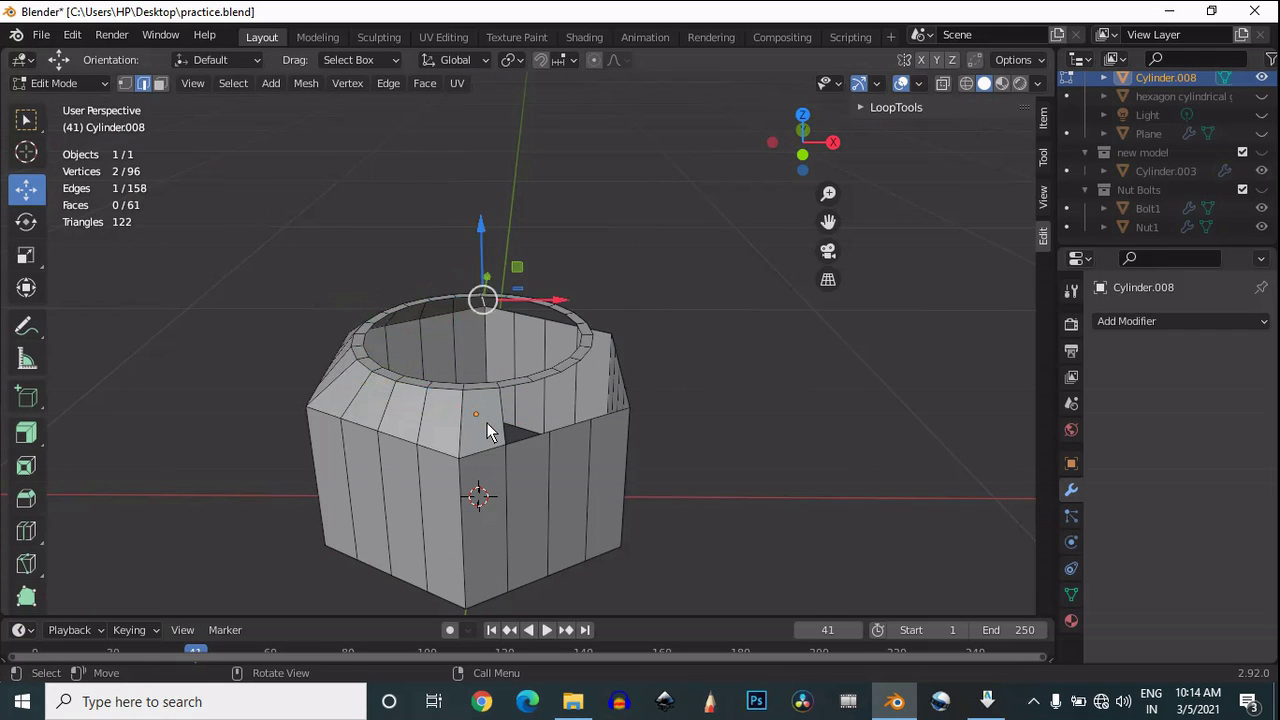
key("f")
key("f")
key("f")
key("f")
key("f")
key("f")
key("f")
key("f")
key("f")
key("f")
key("f")
left_click_drag(816, 128, 571, 294)
key("Tab")
Step: Select the nut's open bottom edge loop, extrude it in place and scale it inward to 0.9
left_click_drag(820, 152, 635, 295)
key("Tab")
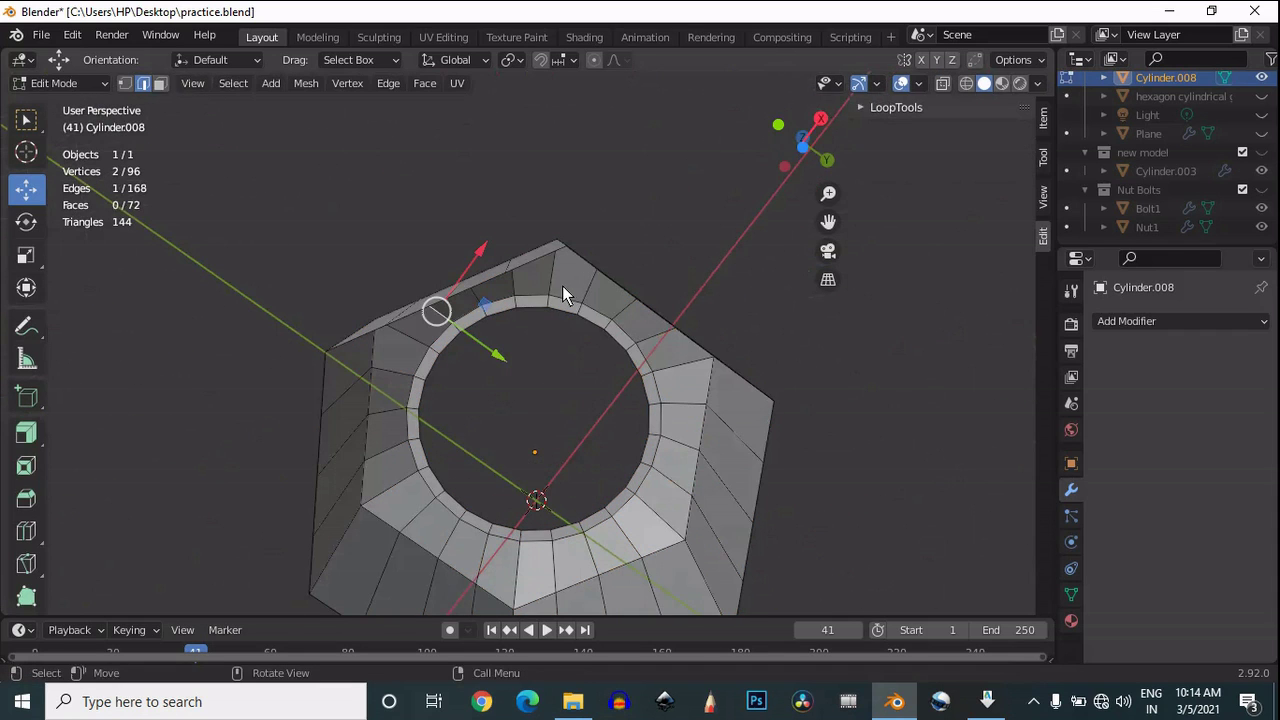
left_click(535, 260, "alt")
left_click_drag(810, 142, 816, 305)
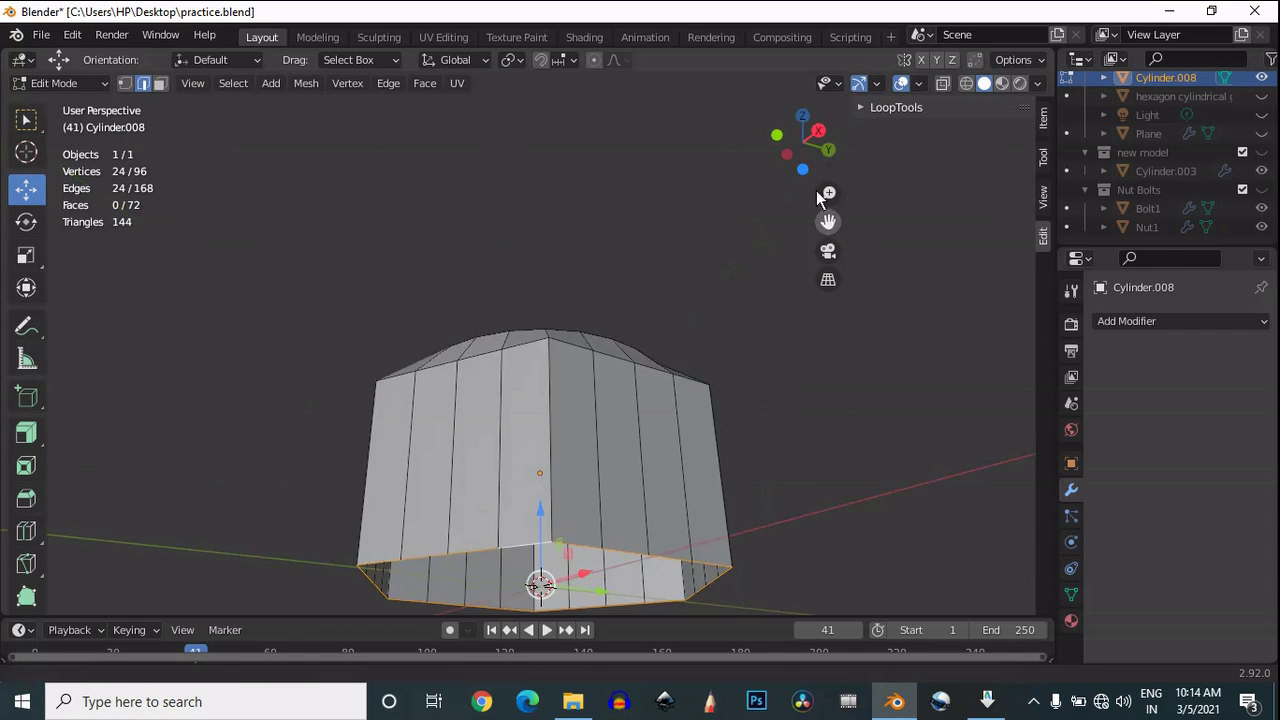
left_click_drag(826, 218, 799, 70)
key("e")
key("Escape")
key("s")
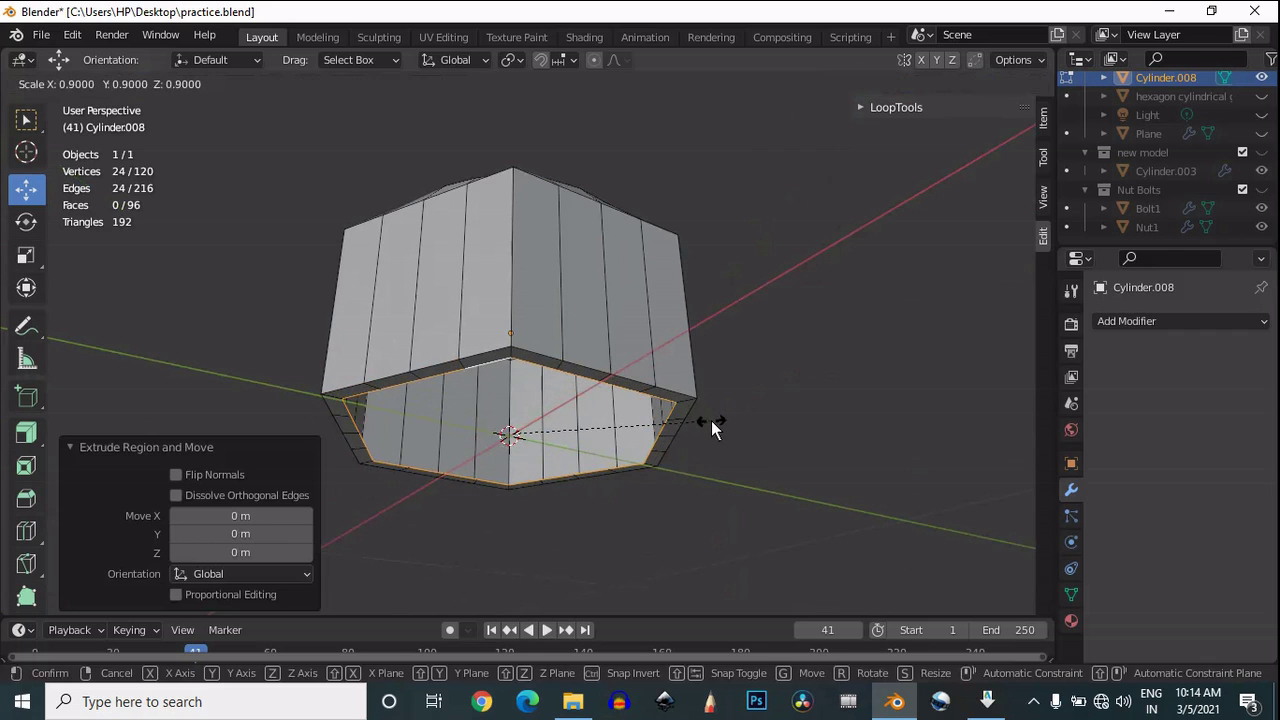
left_click(713, 421)
Step: Extrude the inner bottom edge loop in place once more and scale it to 0.9 in bottom view
left_click(790, 161)
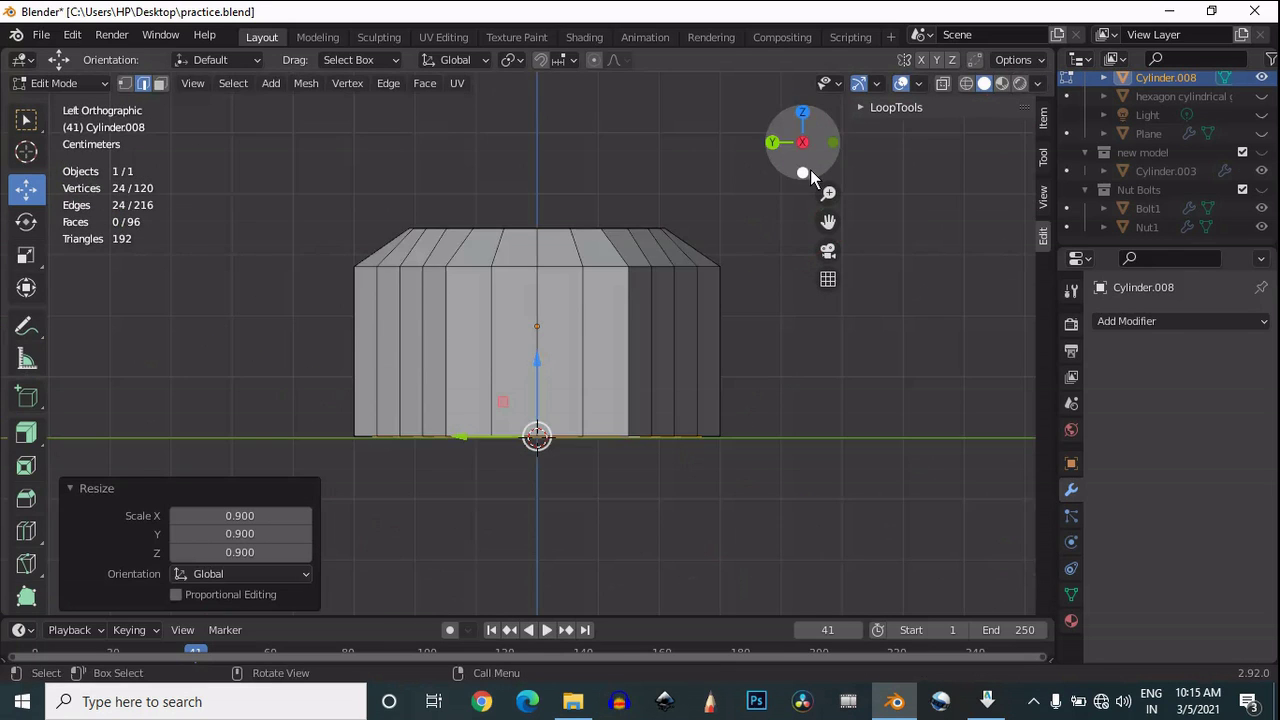
left_click(806, 172)
scroll(669, 187, "up", 2)
key("e")
key("Escape")
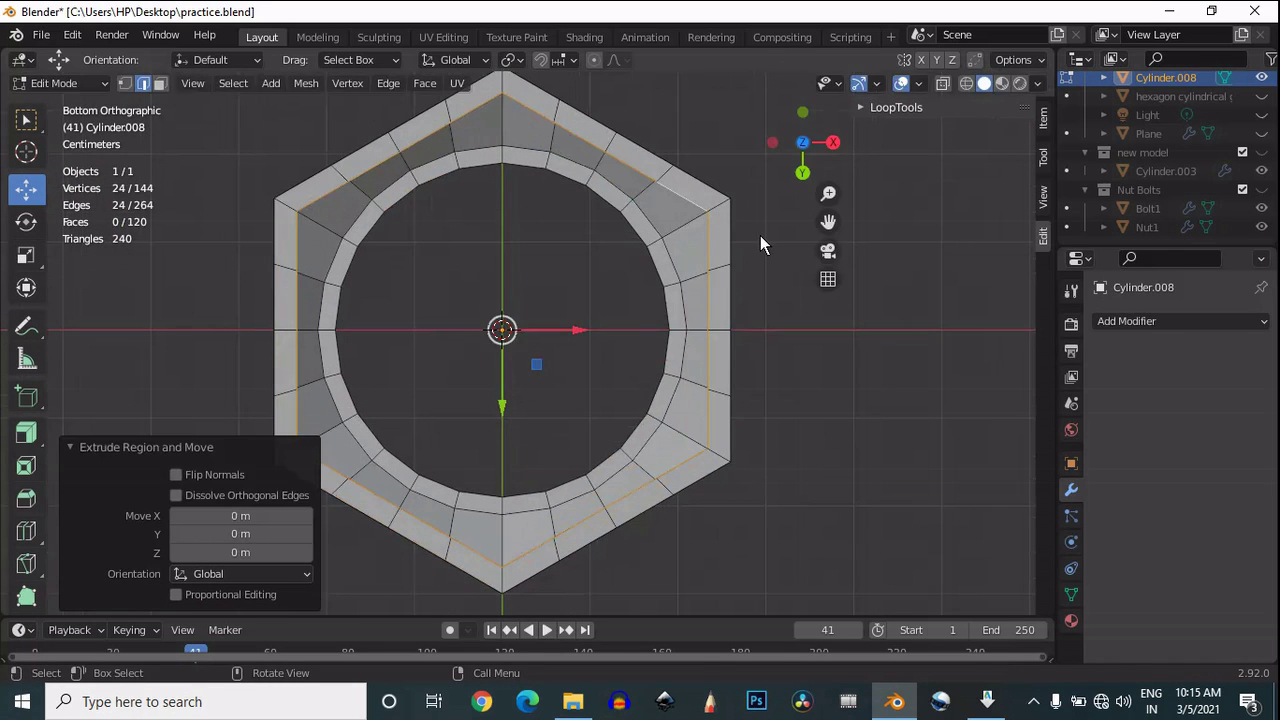
key("s")
left_click(729, 233)
middle_click_drag(729, 233, 496, 198)
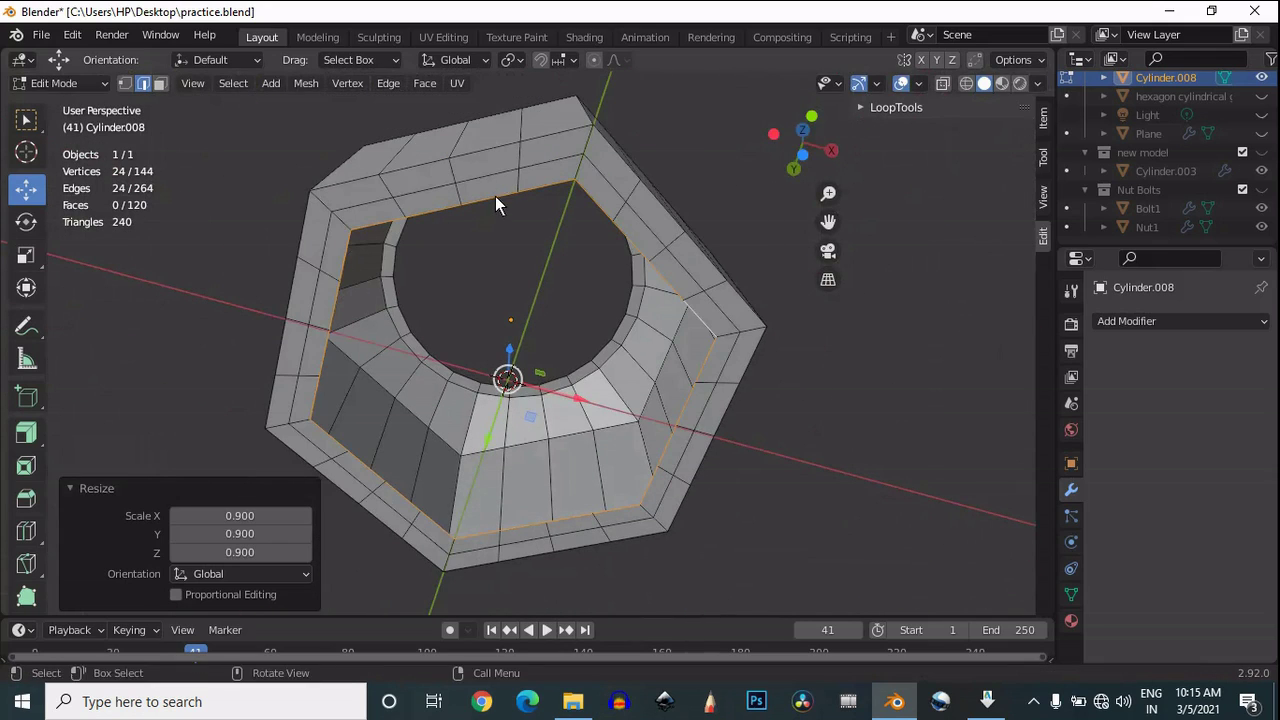
Step: Turn the innermost bottom loop into a circle with LoopTools and scale it inward to about 0.9 in X and Y only
left_click_drag(826, 145, 453, 241)
right_click(453, 241)
mouse_move(460, 106)
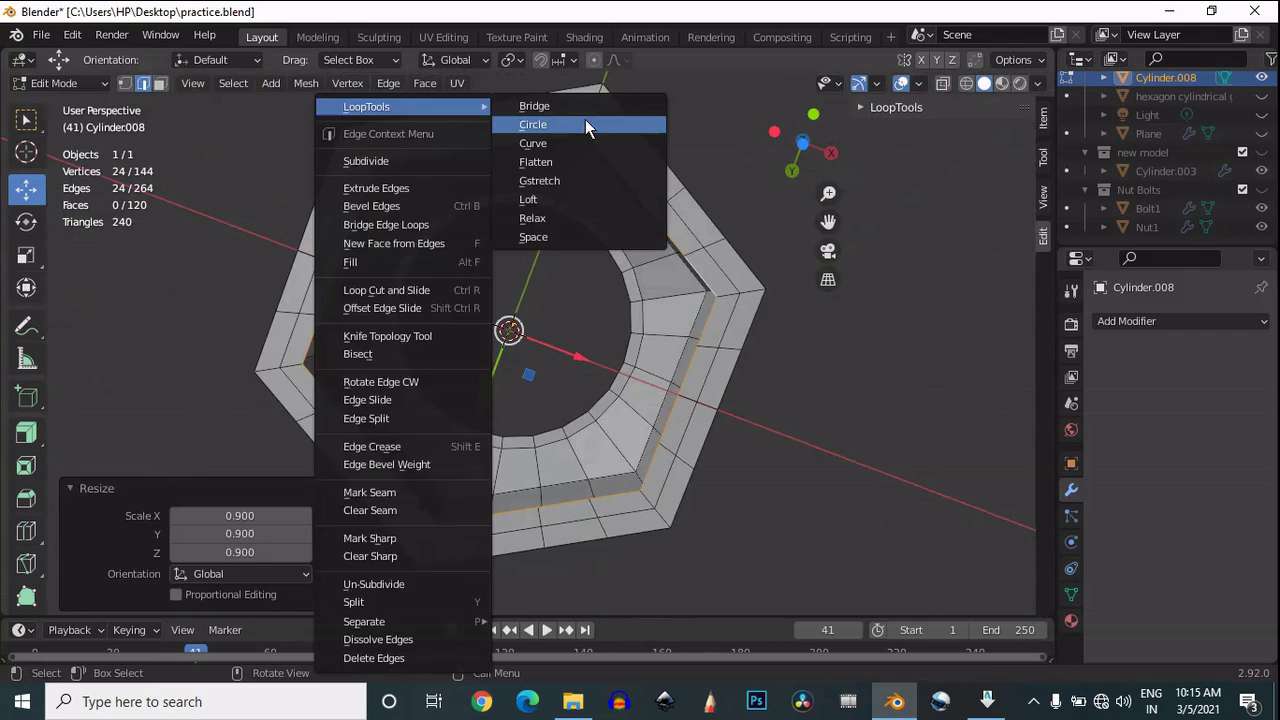
left_click(585, 121)
key("s")
key("shift+z")
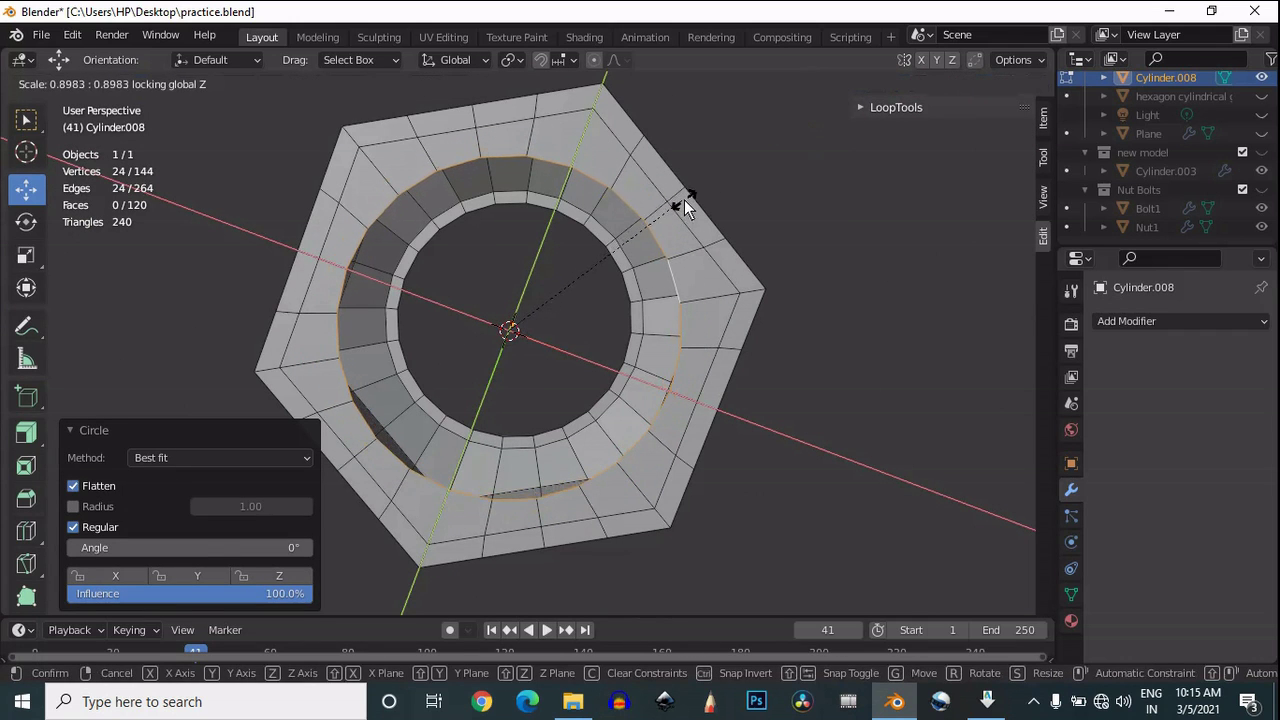
left_click(697, 200)
Step: Fill the circular bottom loop with a single face
left_click_drag(798, 146, 769, 606)
key("f")
left_click_drag(837, 149, 606, 185)
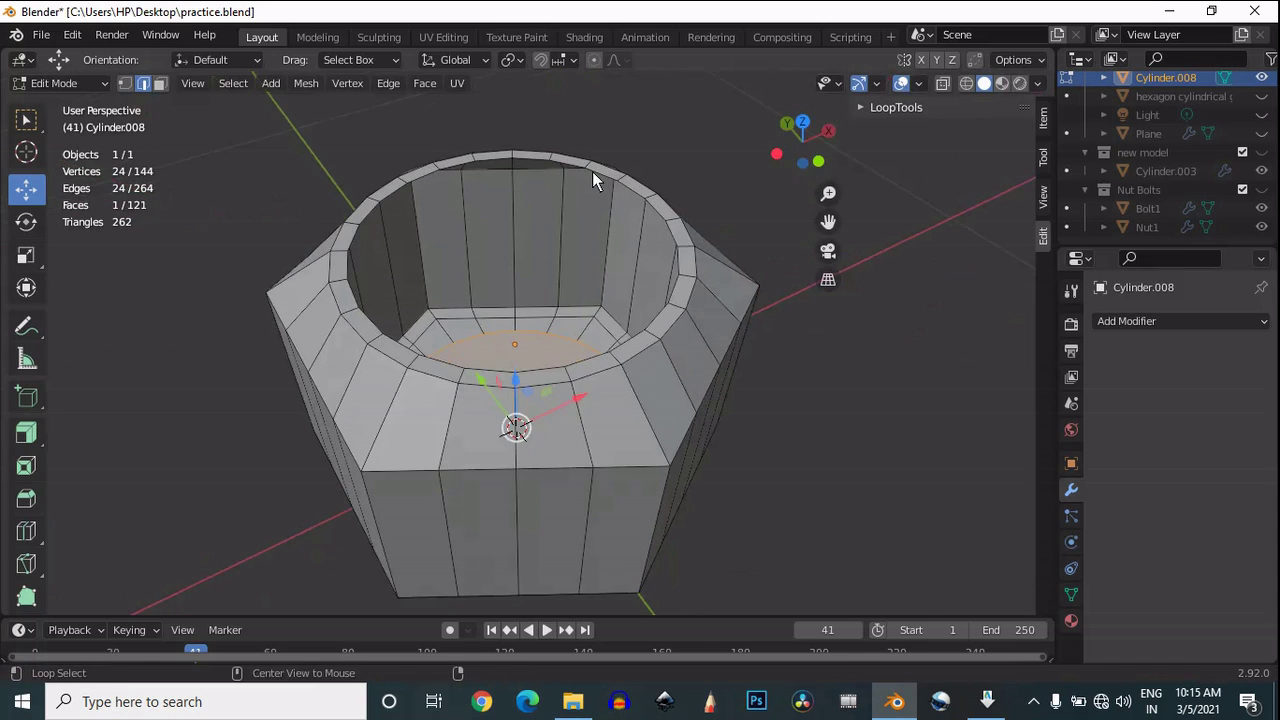
Step: Scale the inner edge loop of the top ring inward to about 0.93 in X and Y only
left_click(592, 171, "alt")
key("s")
key("shift+z")
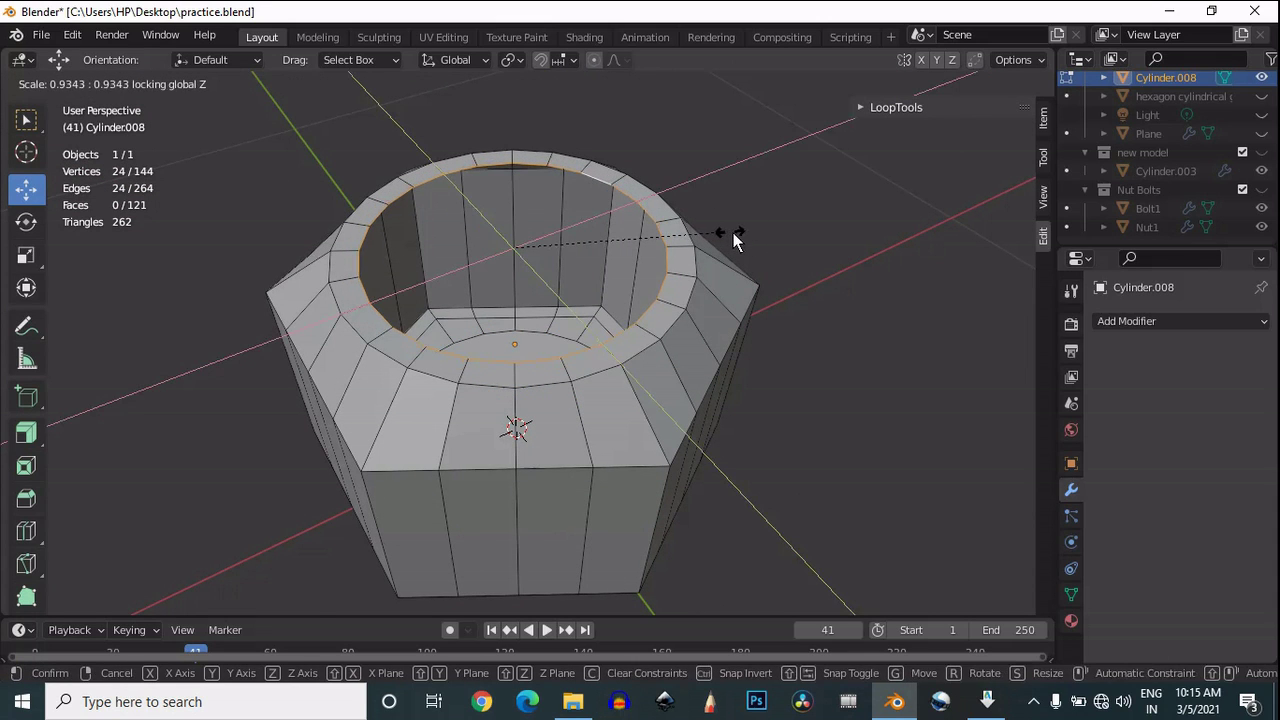
left_click(735, 238)
Step: Extrude the top opening's inner edge loop in place and scale it to 0.8
key("e")
right_click(746, 227)
type("s")
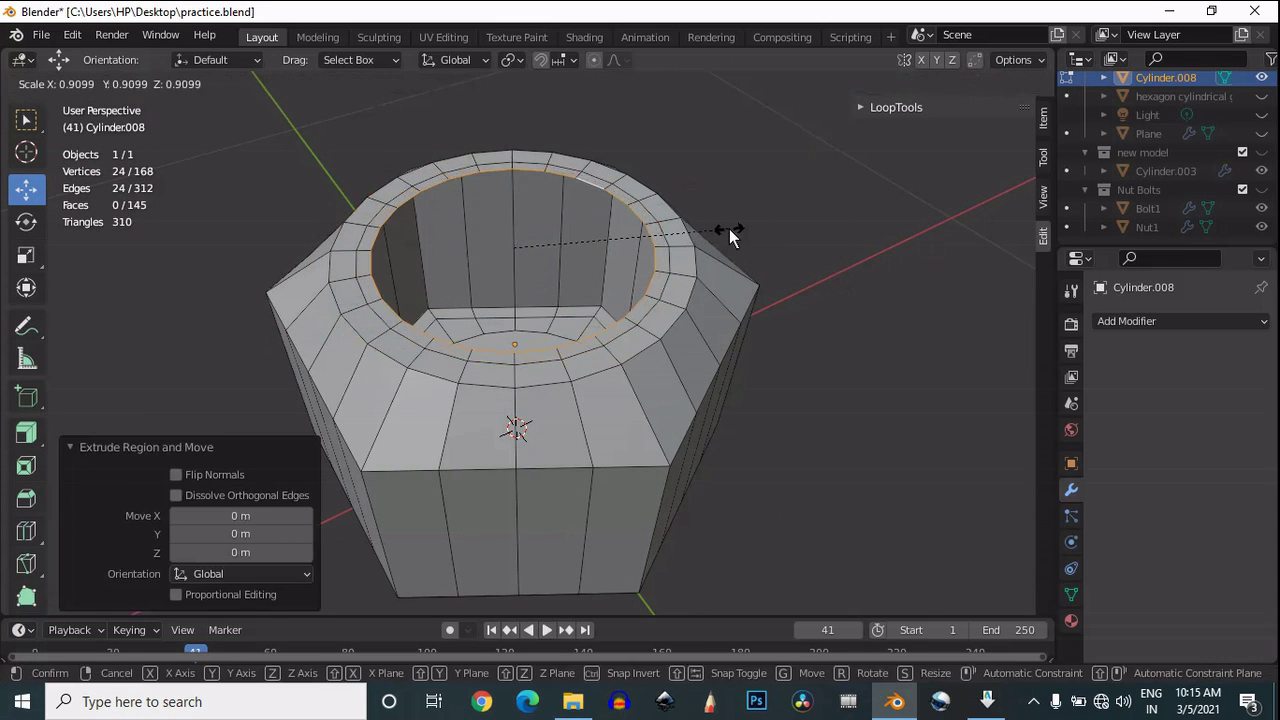
type(".8")
key("Return")
Step: Lower the new inner loop by about 0.018 m along Z and widen it slightly in X and Y only
key("g")
key("z")
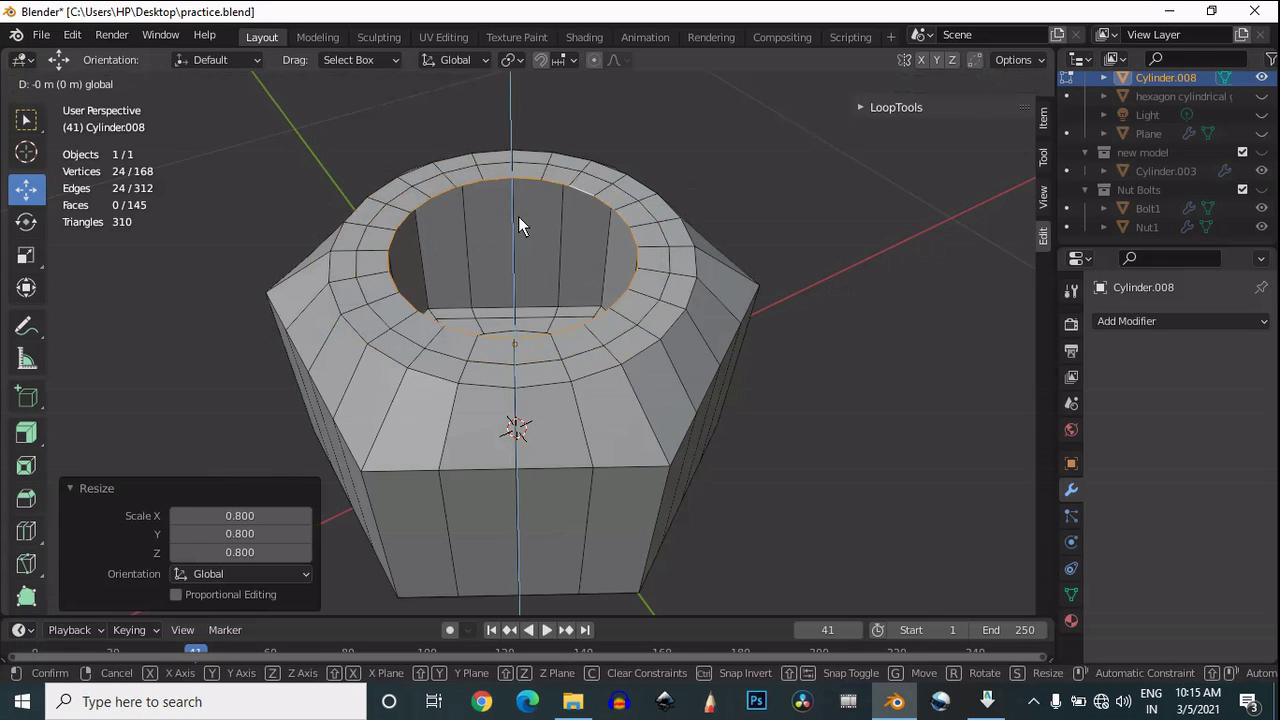
left_click_drag(518, 216, 513, 181)
left_click_drag(827, 127, 772, 158)
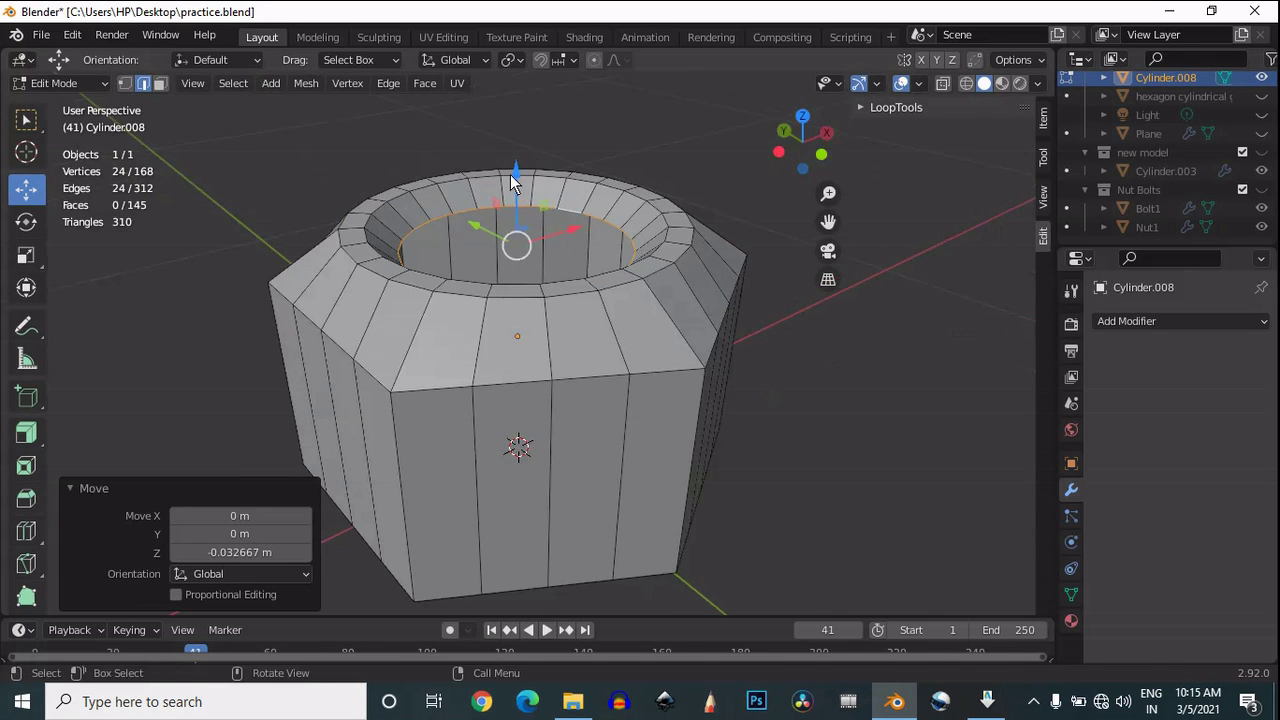
left_click_drag(511, 178, 511, 174)
key("s")
key("shift+z")
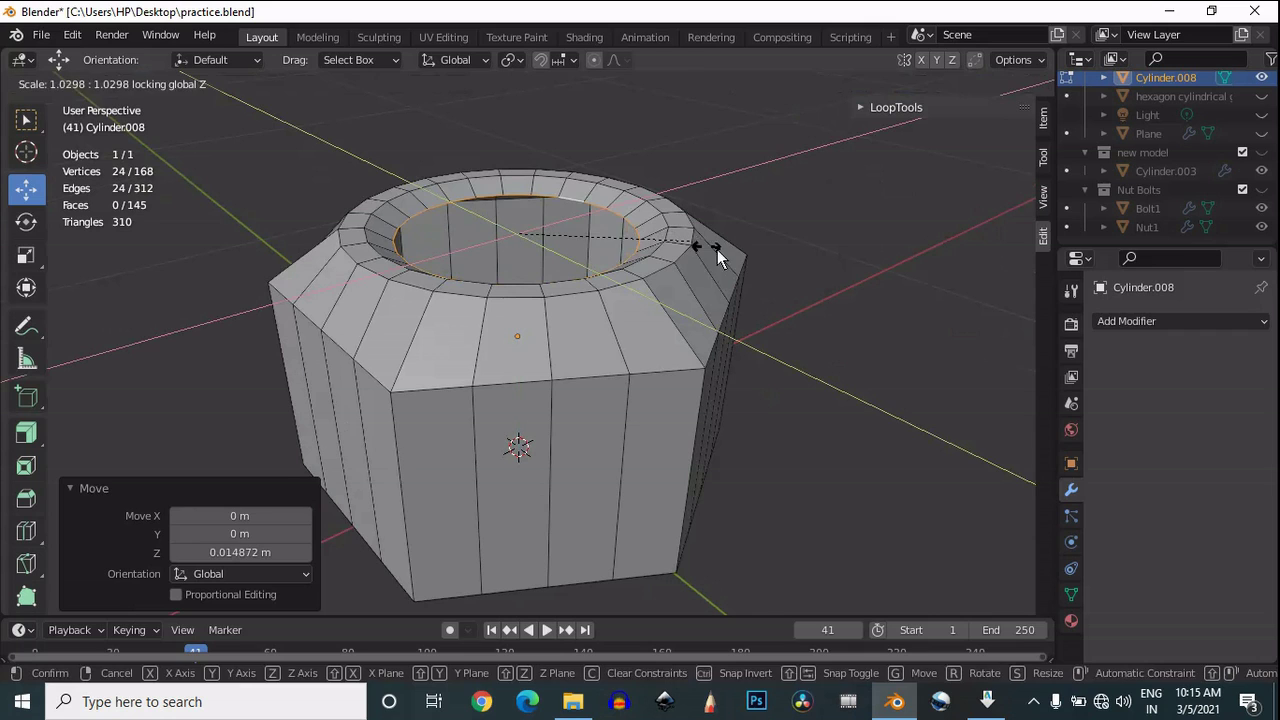
left_click(763, 271)
Step: Extrude the lowered inner loop in place and scale it to about 0.897 in X and Y only
key("e")
right_click(710, 208)
key("s")
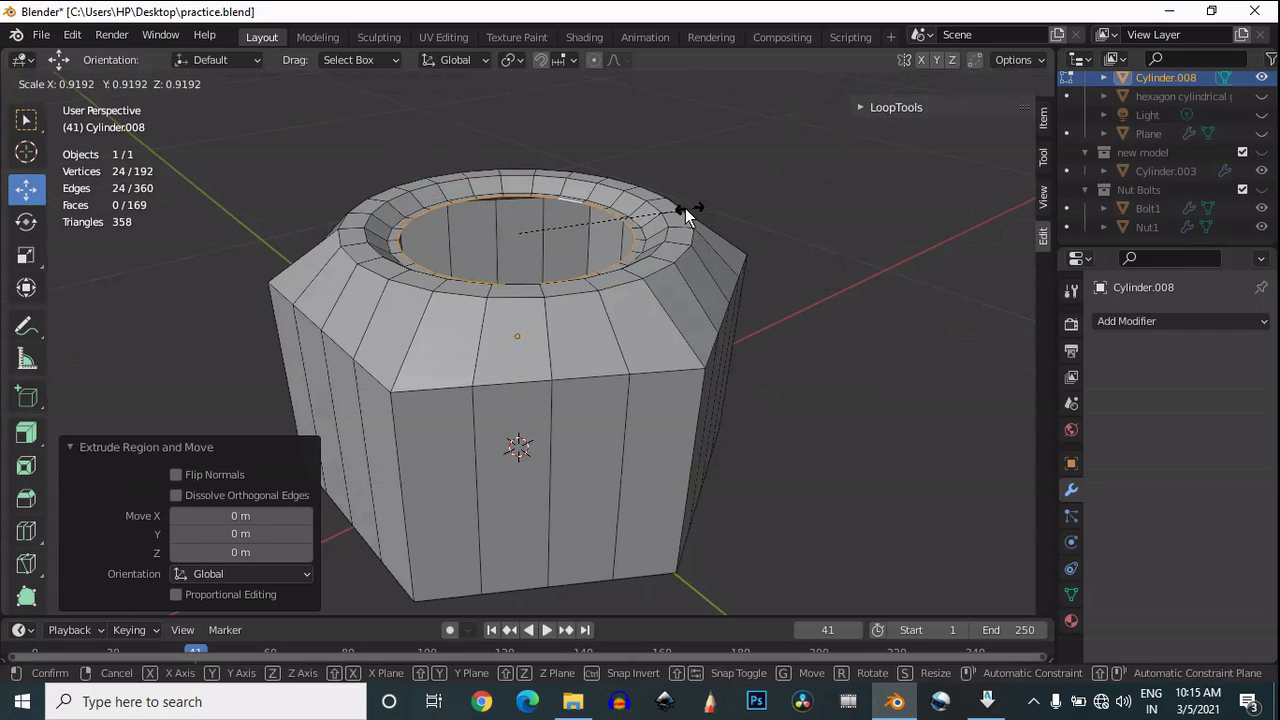
key("shift+z")
left_click(634, 237)
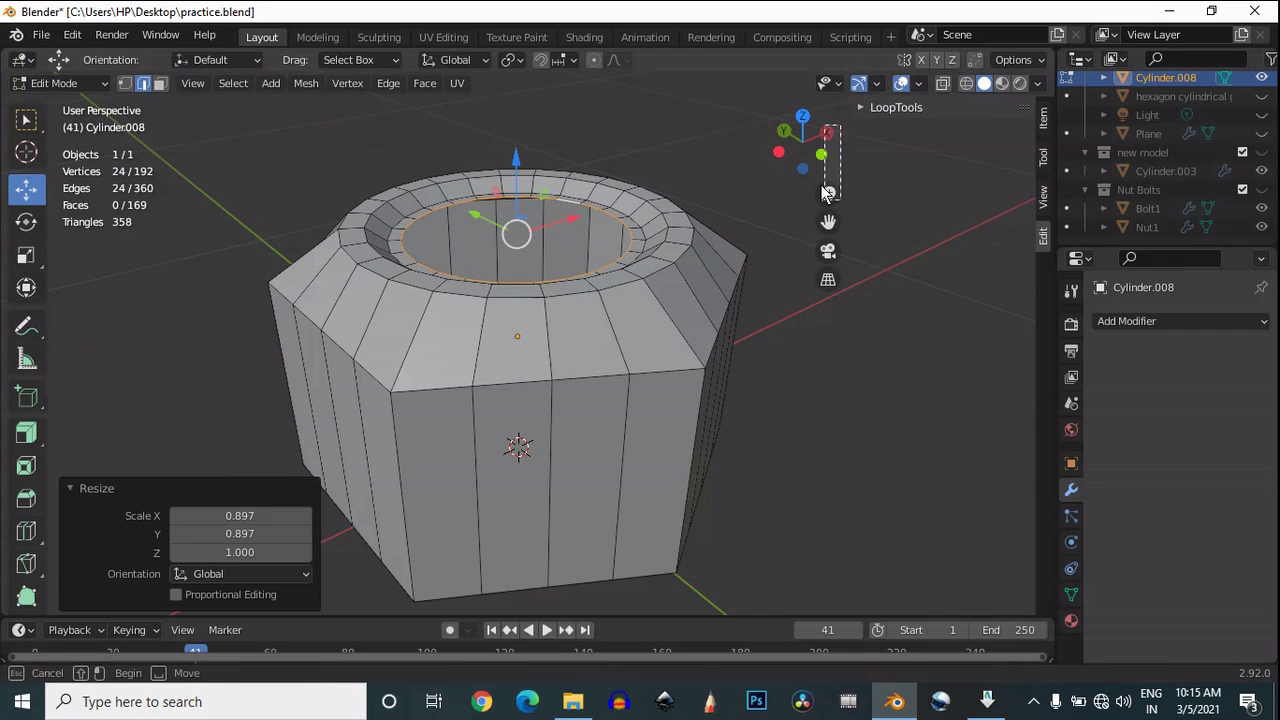
Step: Add a Subdivision Surface modifier to the nut in Object Mode with 2 viewport levels
left_click_drag(817, 134, 739, 269)
key("Tab")
left_click(1121, 321)
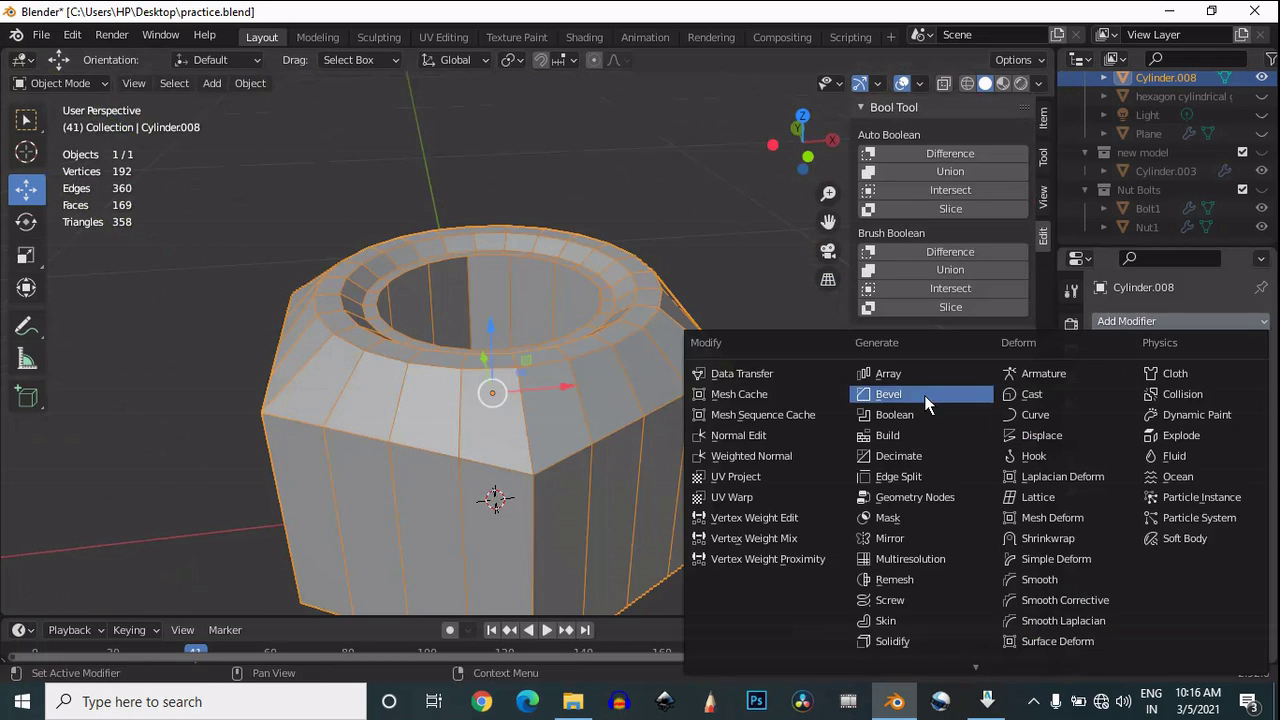
scroll(928, 640, "down", 1)
left_click(929, 644)
left_click_drag(800, 140, 1182, 380)
left_click(1242, 406)
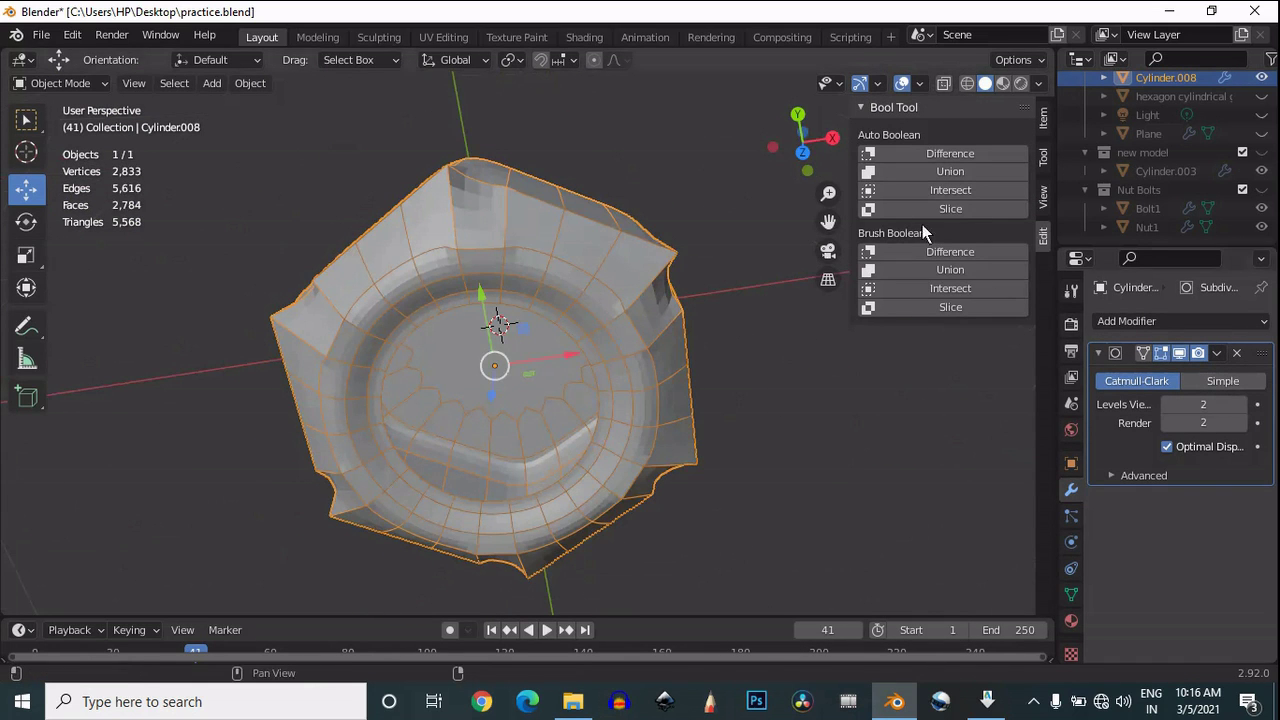
Step: Set the Subdivision modifier's viewport levels to 1 and turn off its viewport display
left_click_drag(812, 162, 678, 320)
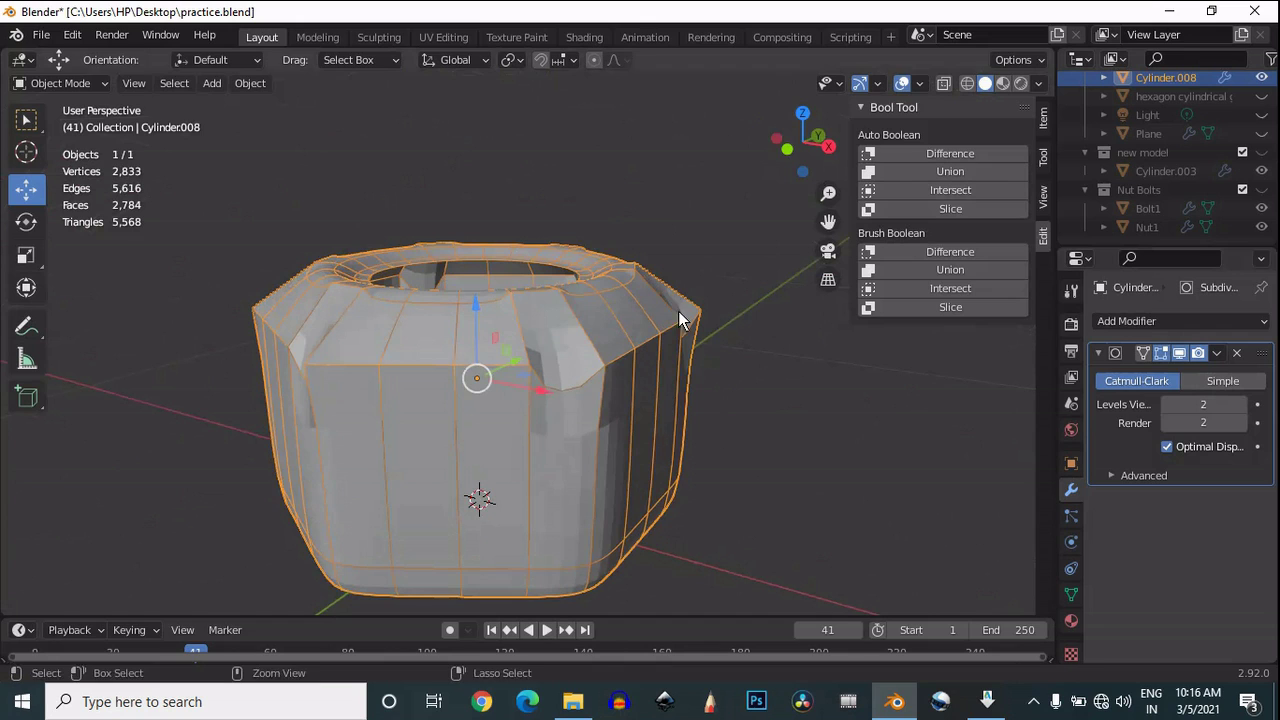
left_click(1168, 404)
left_click(1180, 353)
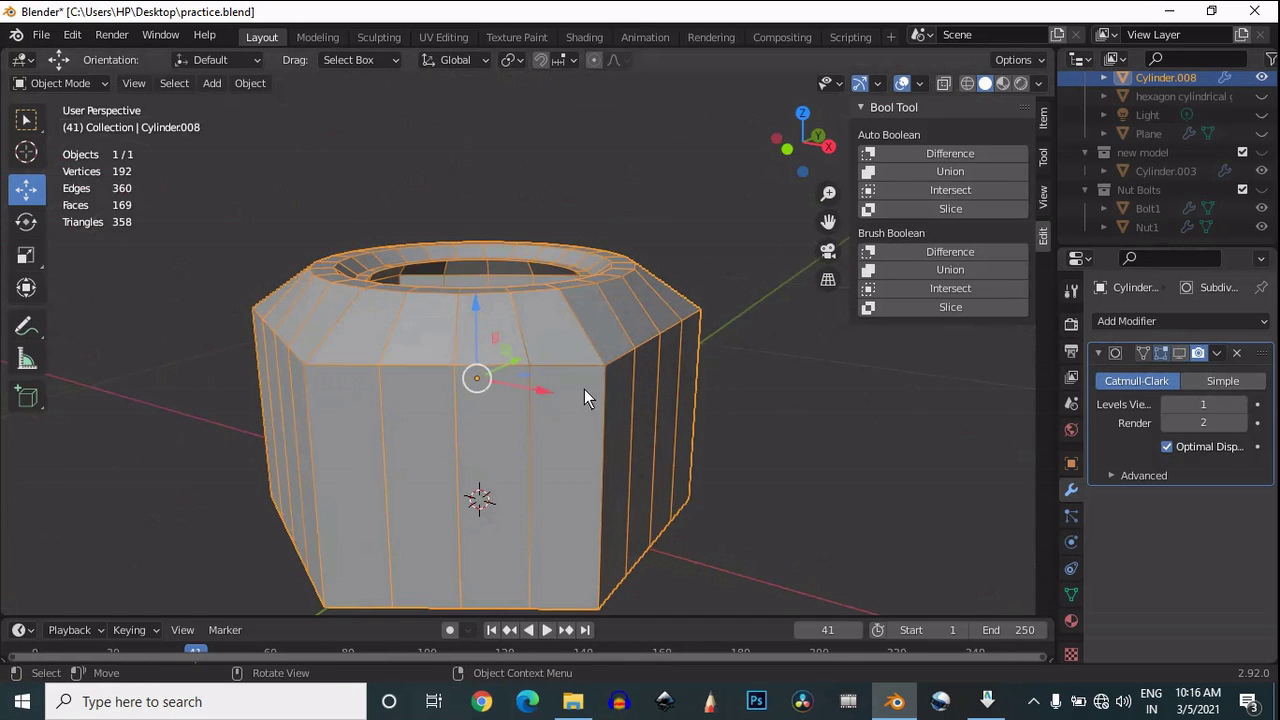
Step: Recalculate the normals of the whole nut mesh to the outside and merge its vertices by distance
key("Tab")
key("Tab")
key("Tab")
scroll(605, 410, "up", 5)
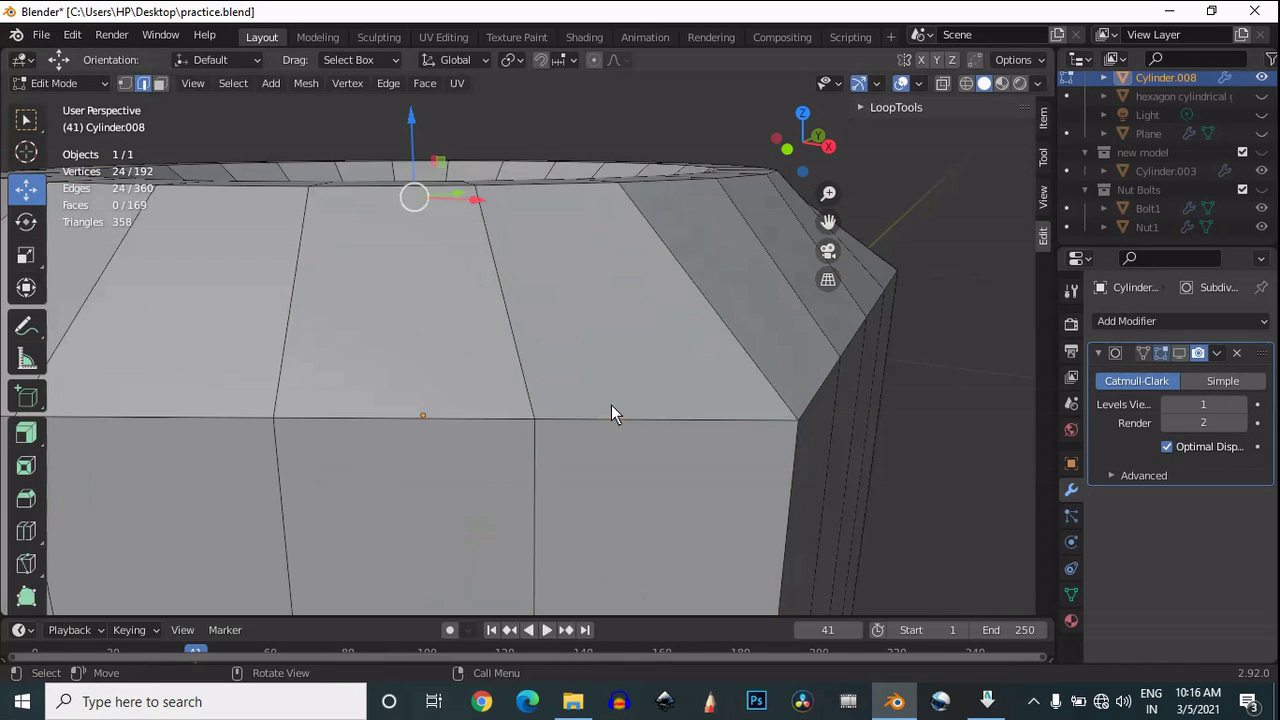
key("alt+n")
left_click(617, 397)
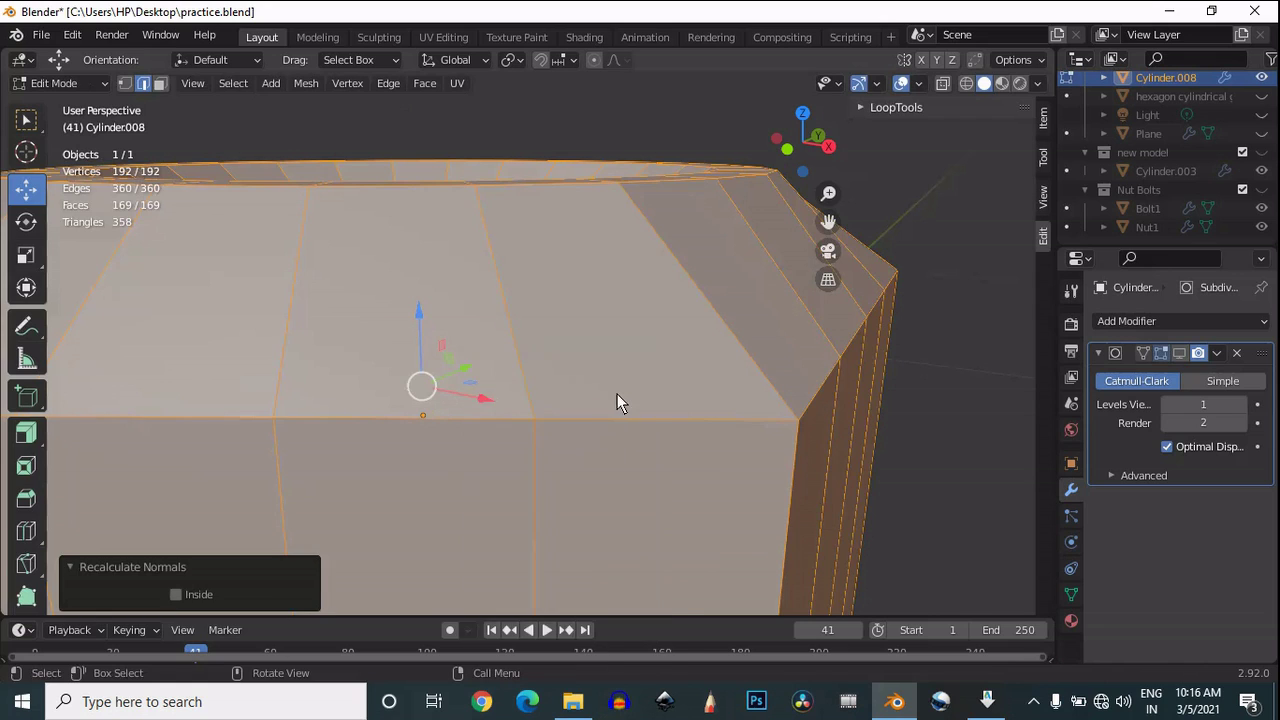
scroll(617, 391, "down", 3)
key("m")
left_click(617, 392)
key("Tab")
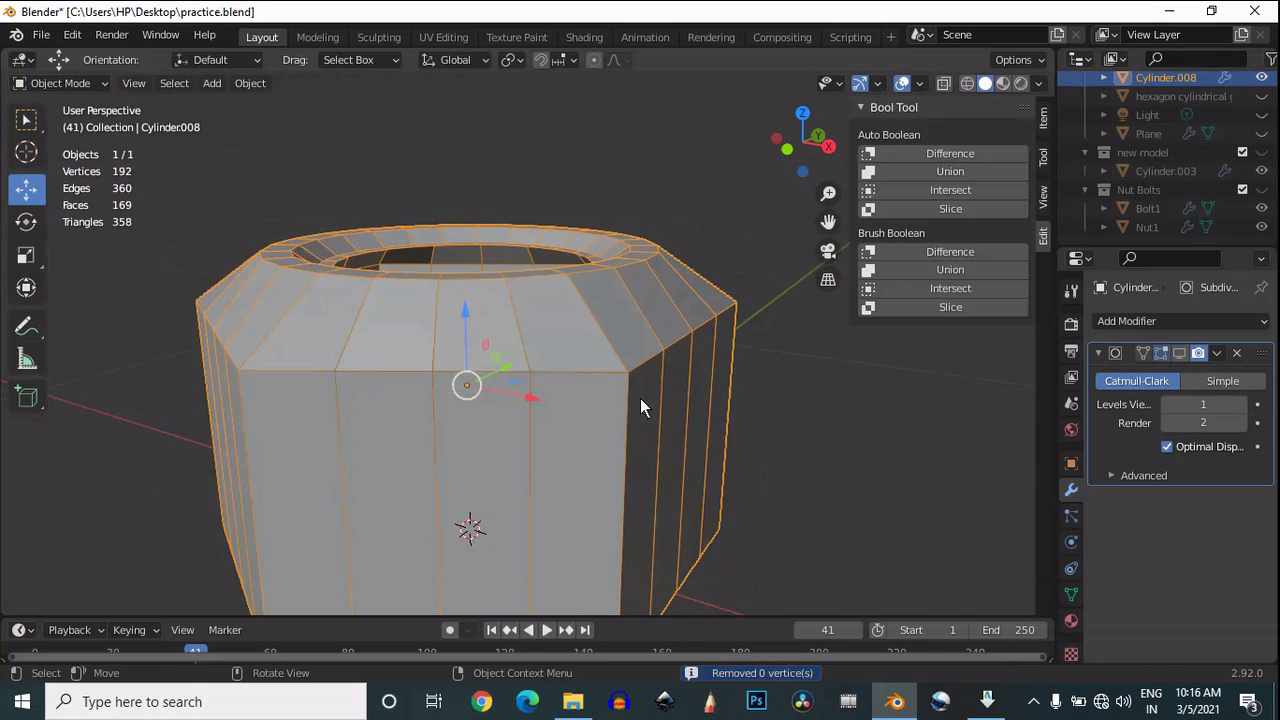
Step: Add a horizontal loop cut around the side walls and slide it up close below the chamfer, with factor -0.8
key("Tab")
key("ctrl+r")
left_click(619, 430)
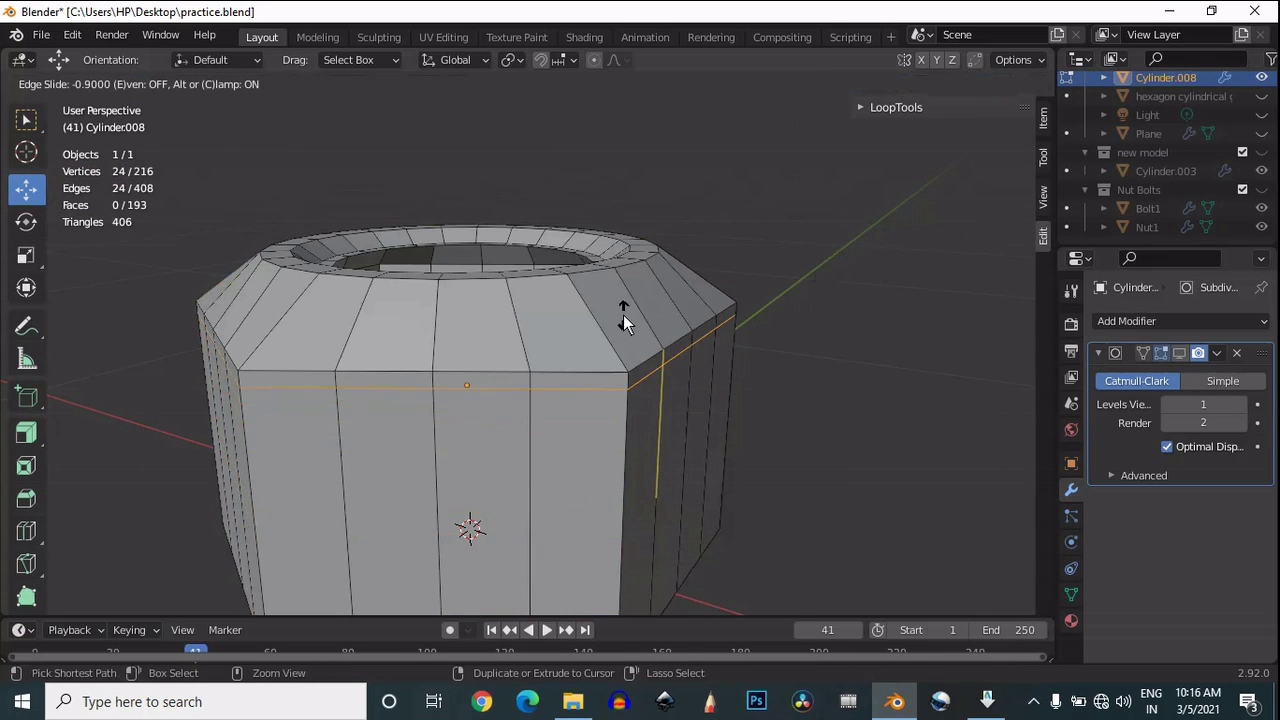
left_click(631, 330)
Step: Add a second horizontal loop cut around the side walls and slide it down close to the bottom edge
scroll(635, 428, "down", 3)
key("ctrl+r")
left_click(578, 418)
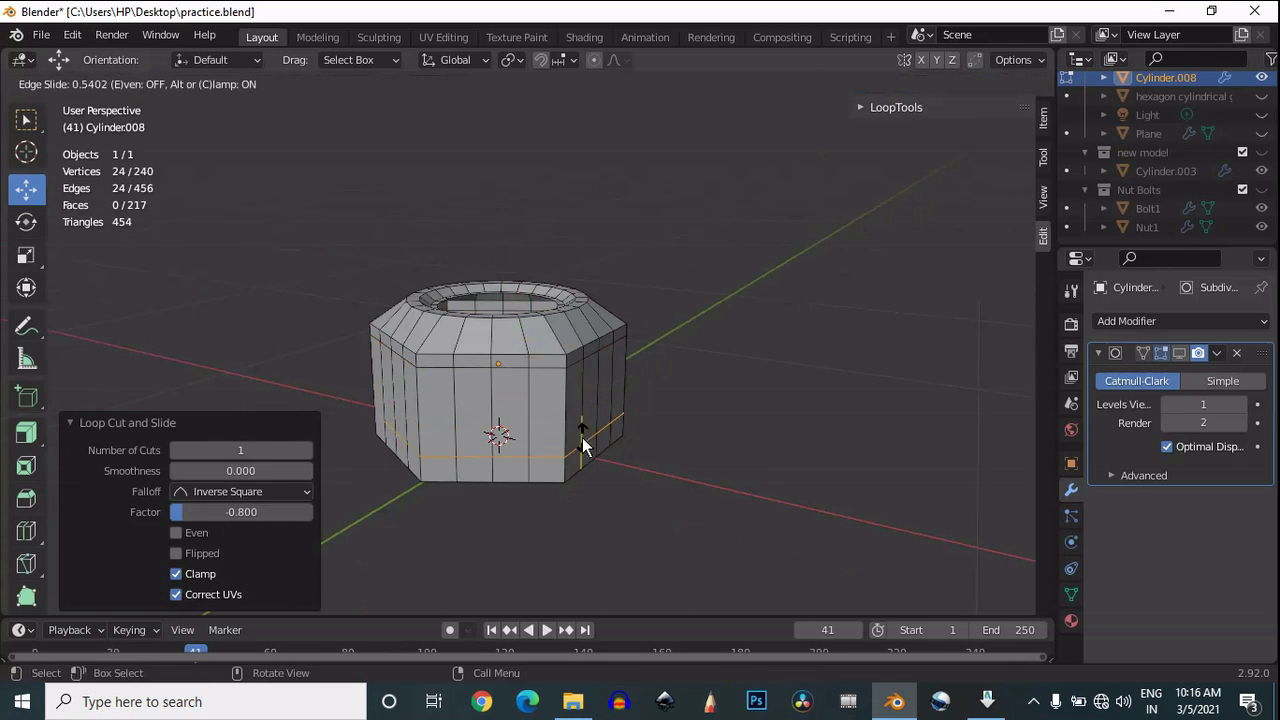
left_click(588, 460)
Step: Turn the Subdivision modifier's viewport display back on in Object Mode to preview the rounded nut
key("Tab")
left_click(1180, 353)
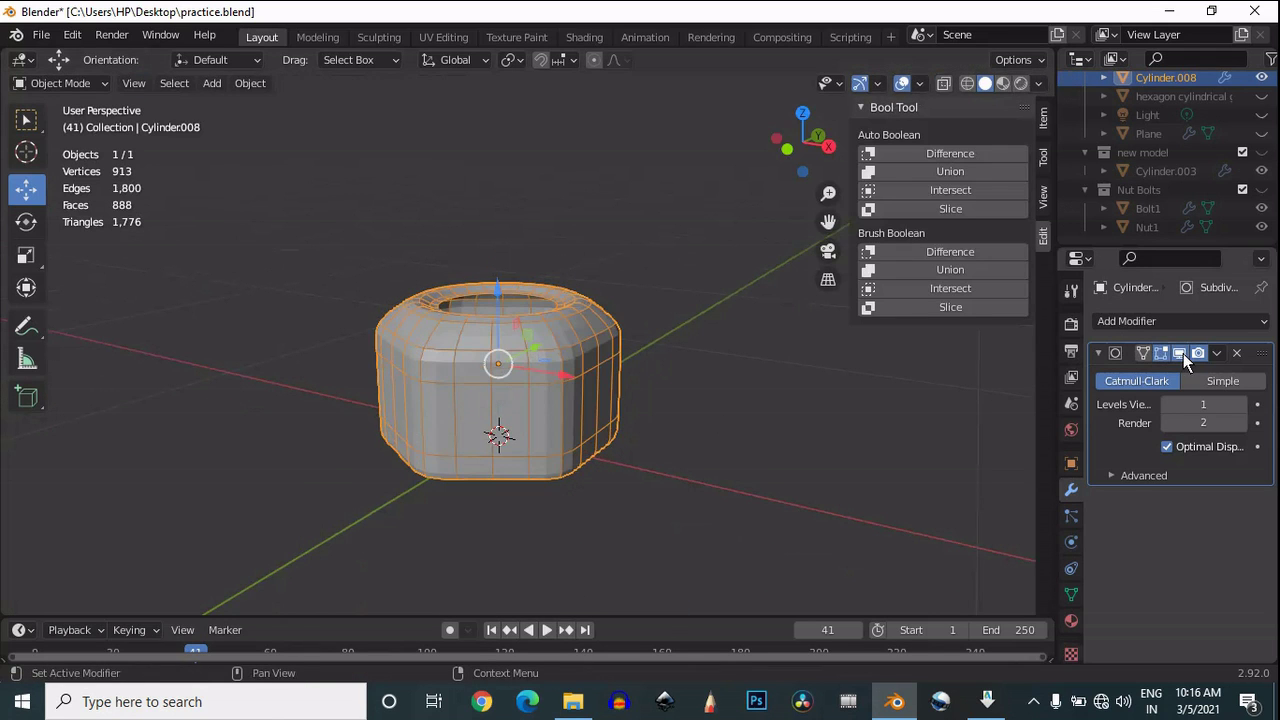
left_click_drag(812, 140, 774, 120)
scroll(676, 280, "up", 4)
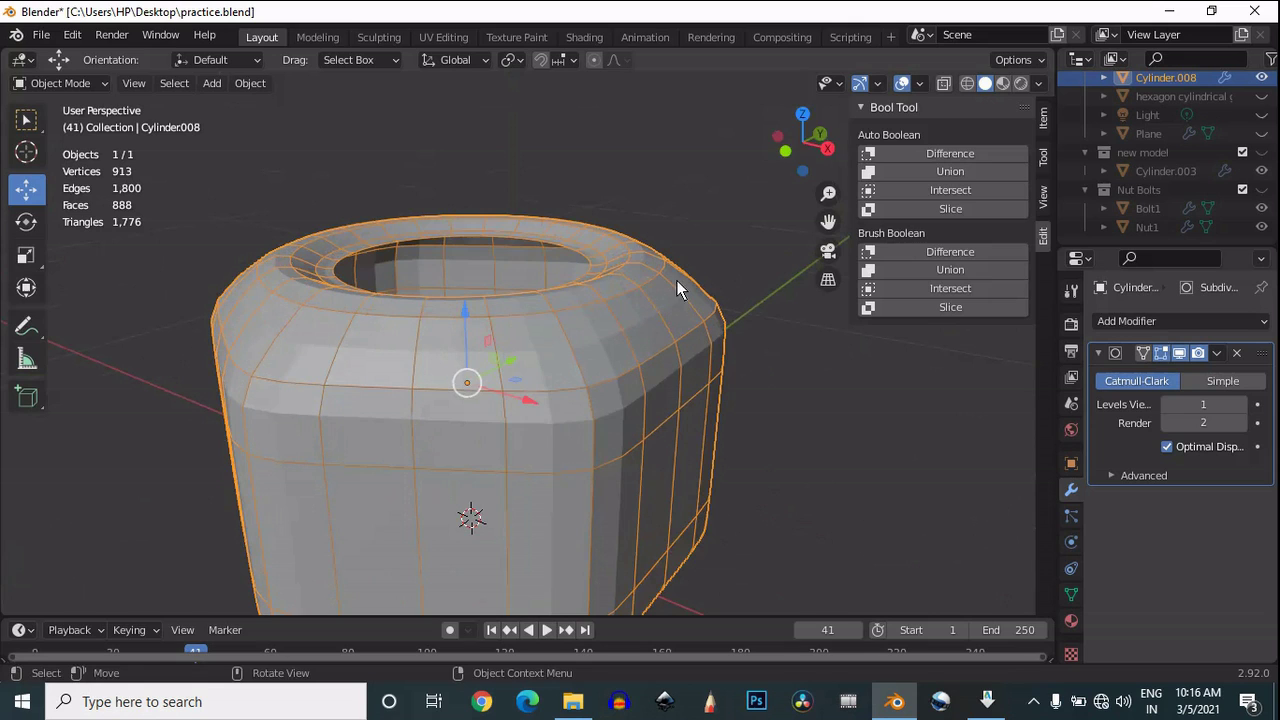
Step: Shade the nut smooth and hide the viewport overlays
right_click(614, 271)
left_click(614, 274)
left_click(849, 135)
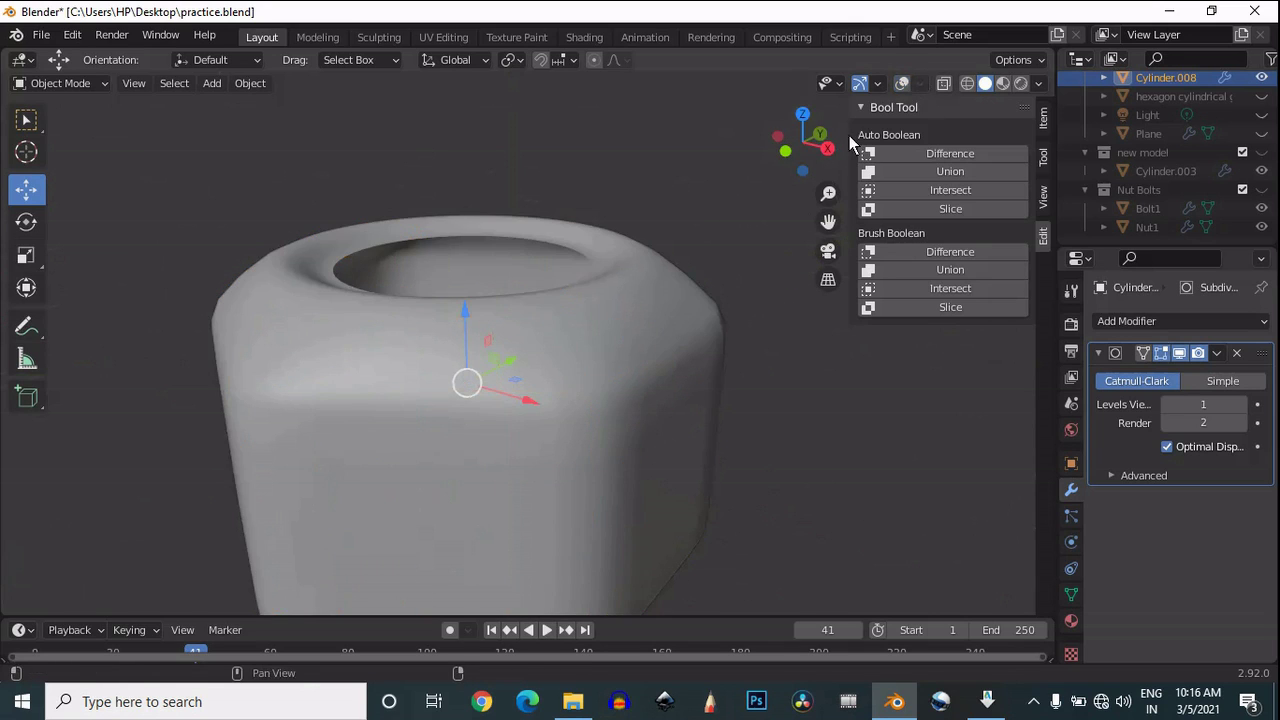
left_click_drag(849, 135, 801, 114)
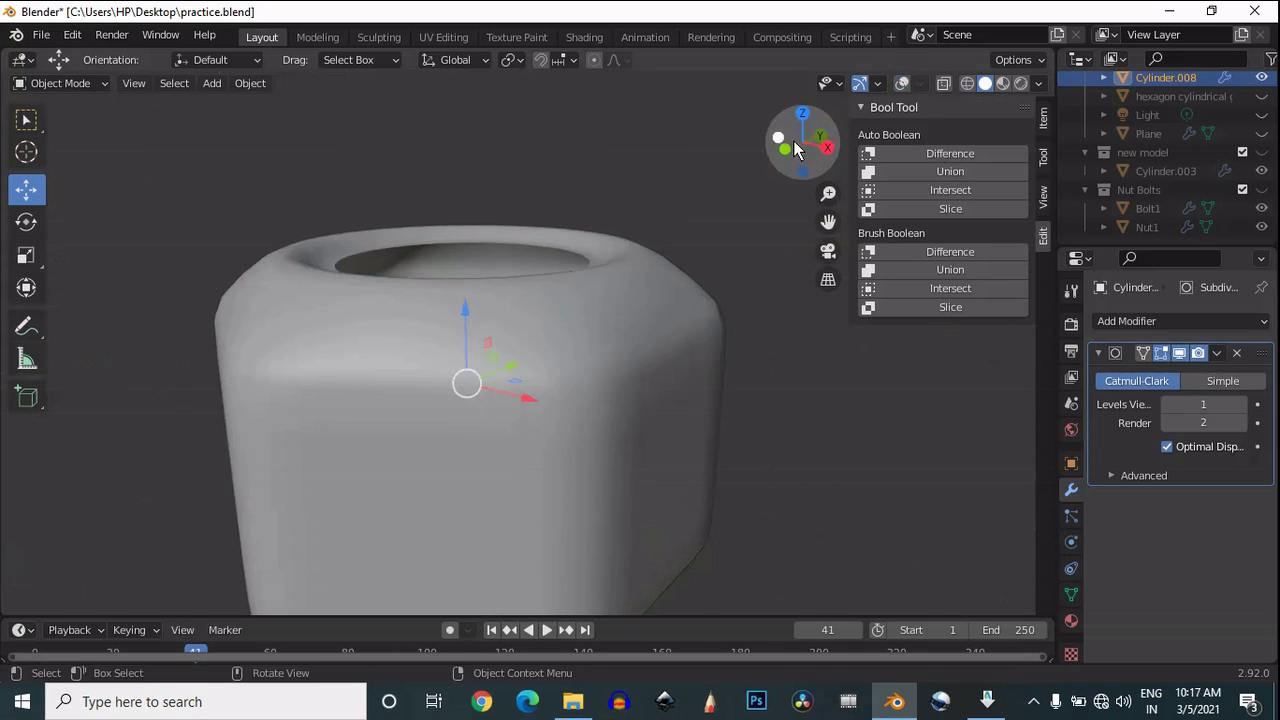
Step: Return to editing the mesh in front view with overlays shown and the Subdivision modifier's viewport display off
left_click(788, 147)
key("Tab")
left_click(919, 84)
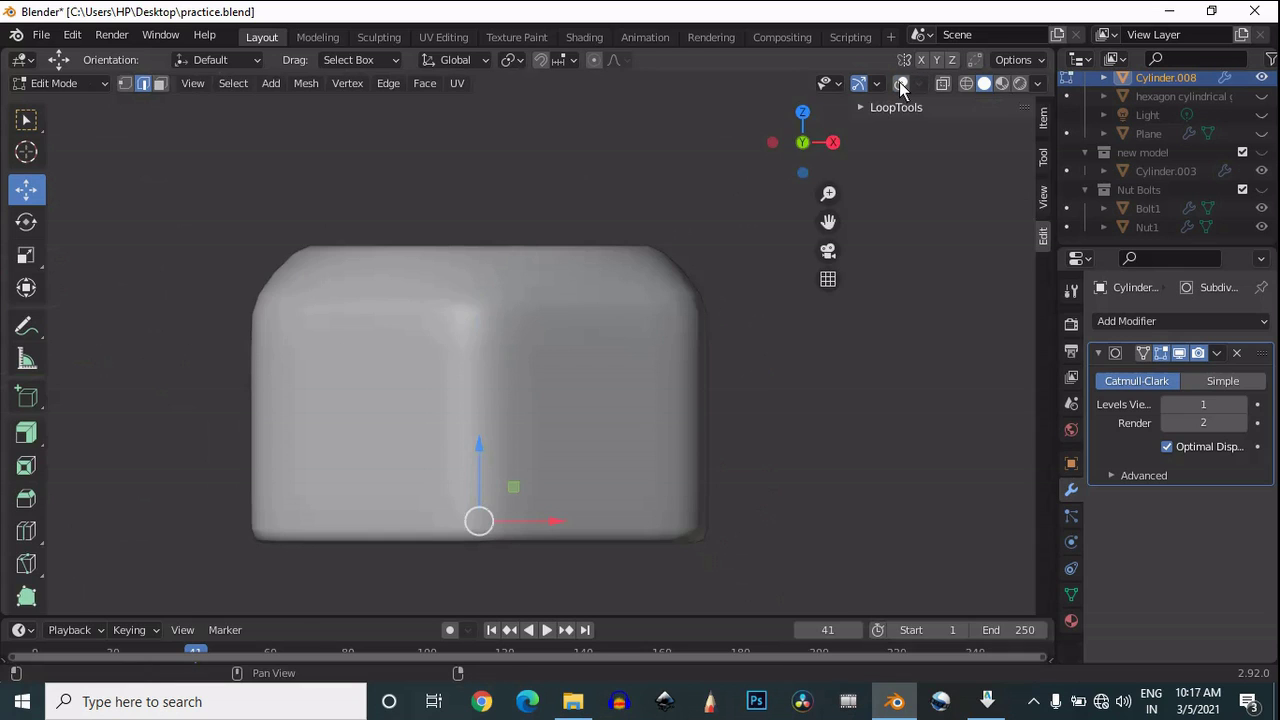
left_click(900, 83)
scroll(838, 325, "up", 2)
left_click(1179, 353)
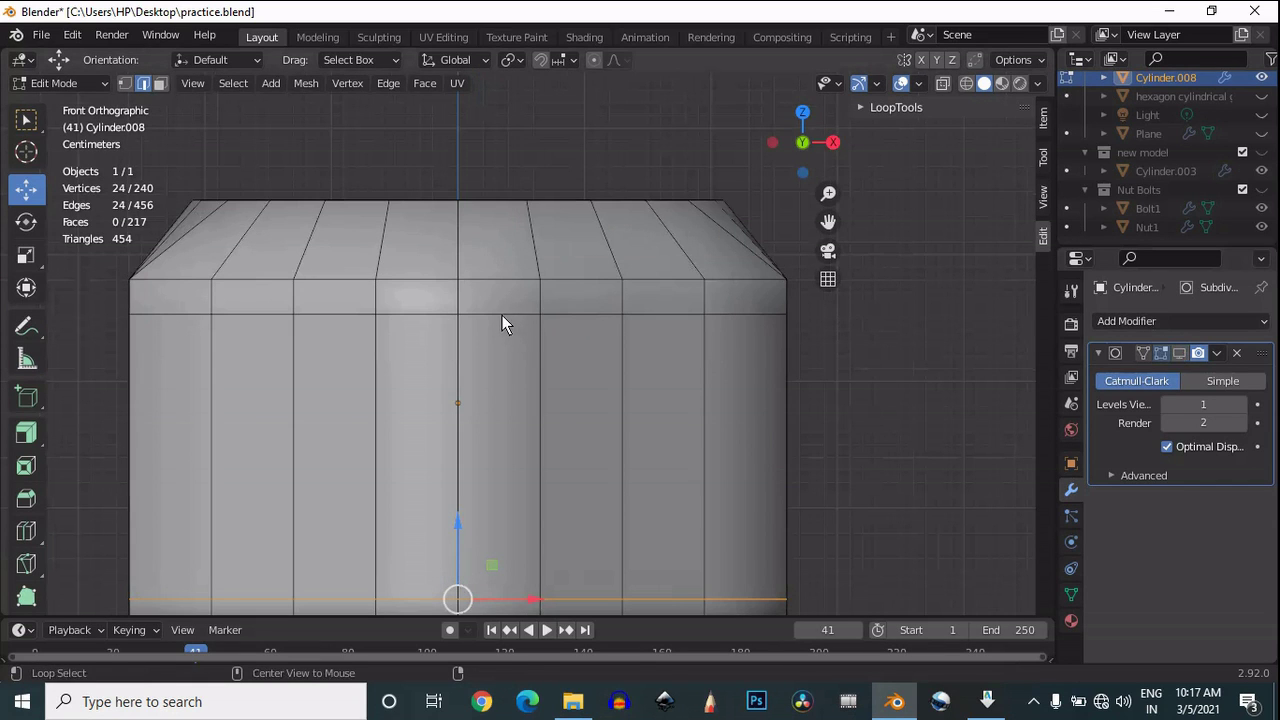
Step: Dissolve the upper horizontal supporting edge loop around the nut's side walls
left_click(502, 315, "alt")
scroll(509, 308, "down", 2)
key("ctrl+x")
Step: Lower the six hexagon corner vertices on the upper wall edge by 0.03 m along Z
scroll(498, 302, "up", 3)
key("1")
left_click_drag(459, 249, 382, 372)
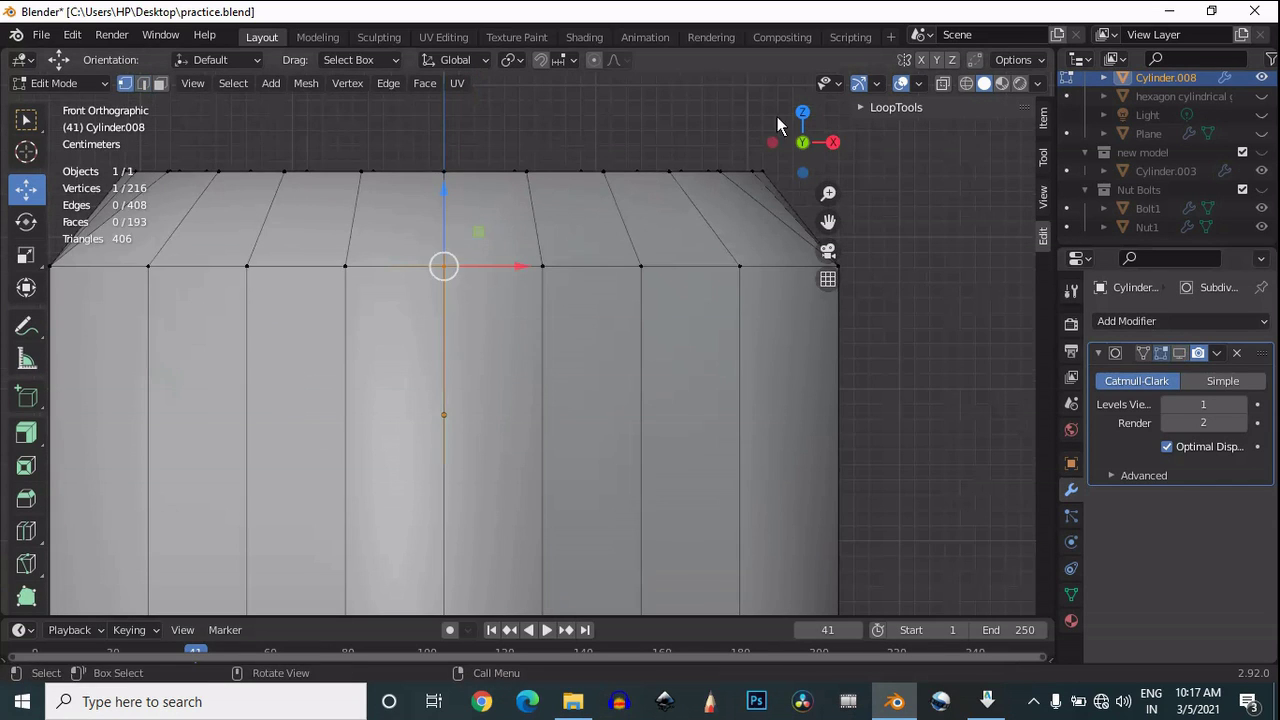
left_click_drag(779, 124, 584, 440)
left_click_drag(780, 165, 566, 174)
left_click(500, 415, "shift")
left_click_drag(830, 163, 690, 188)
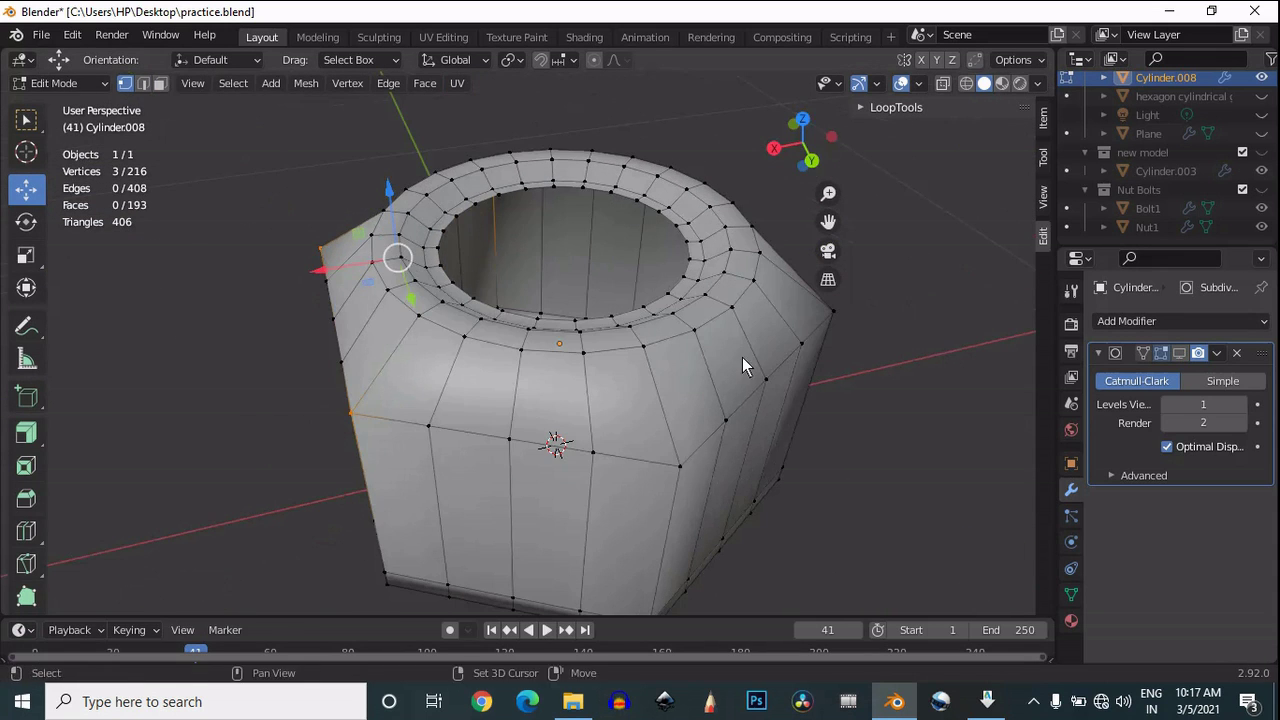
left_click(682, 463, "shift")
left_click_drag(795, 124, 685, 138)
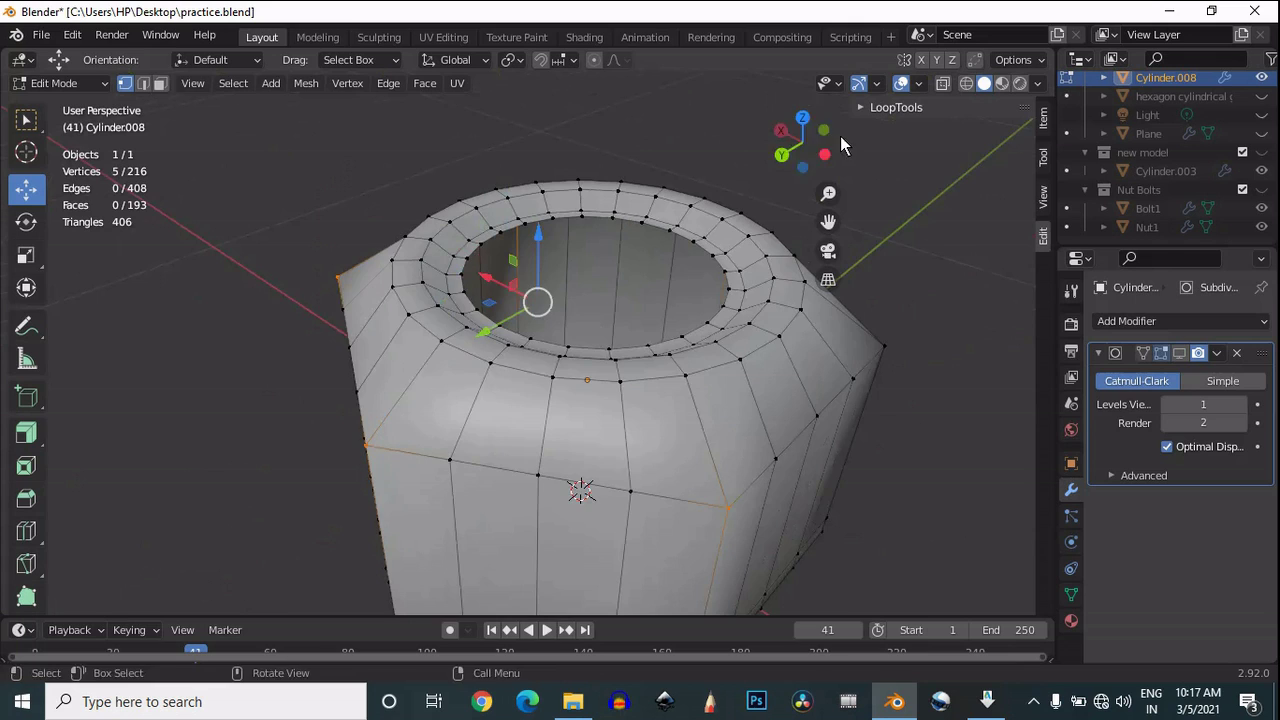
left_click_drag(832, 142, 694, 521)
left_click(694, 521, "shift")
left_click(789, 166)
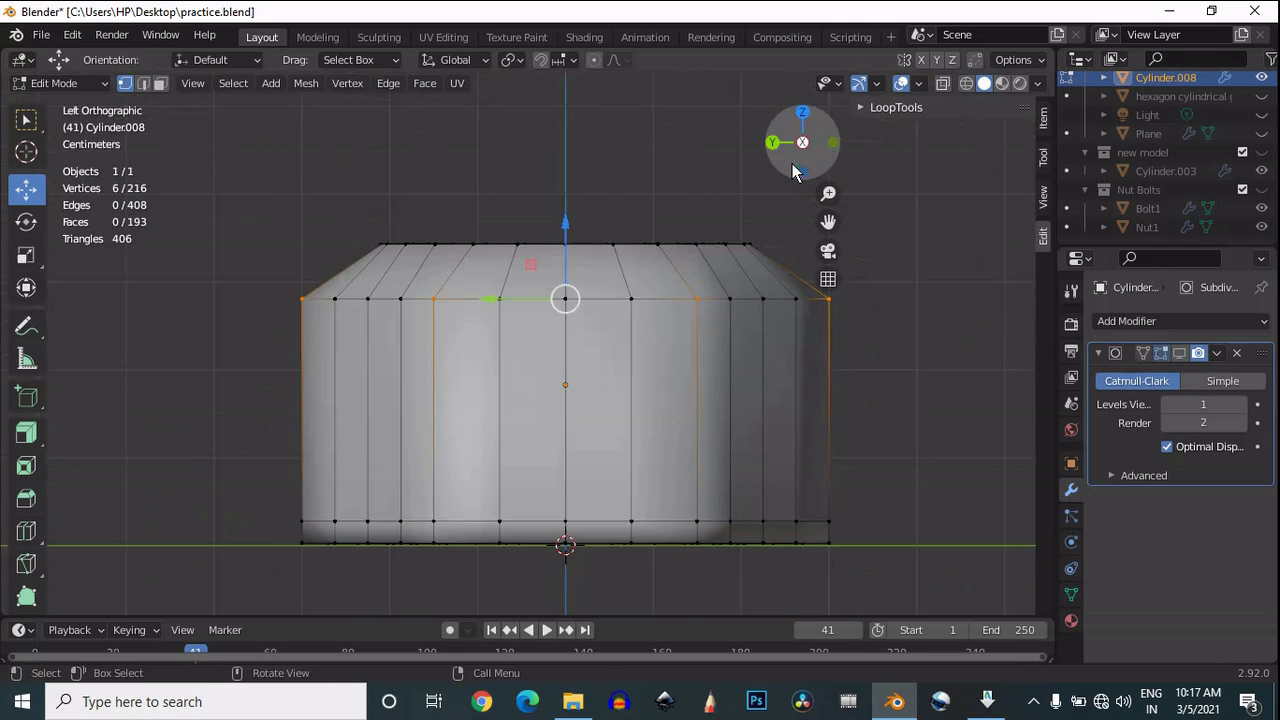
left_click_drag(565, 222, 571, 258)
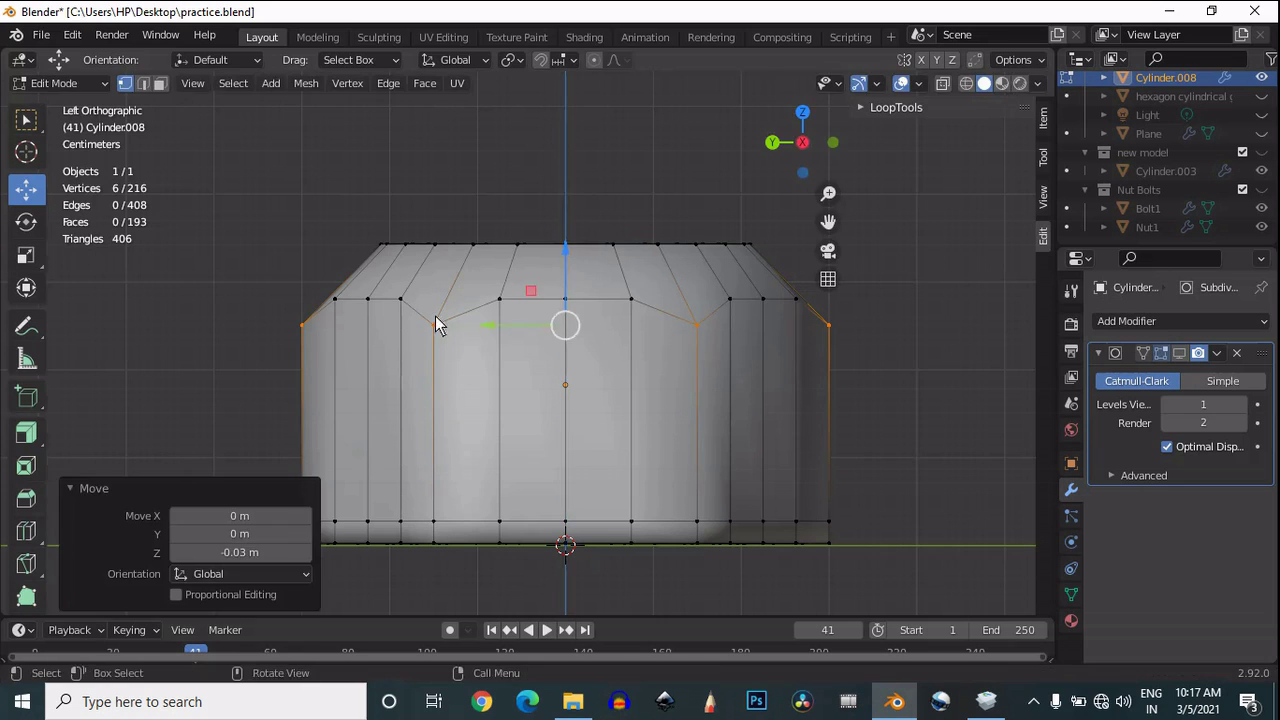
Step: Lower the twelve vertices beside the corners on the upper wall edge by 0.01 m along Z
left_click(499, 295)
left_click_drag(772, 172, 680, 369)
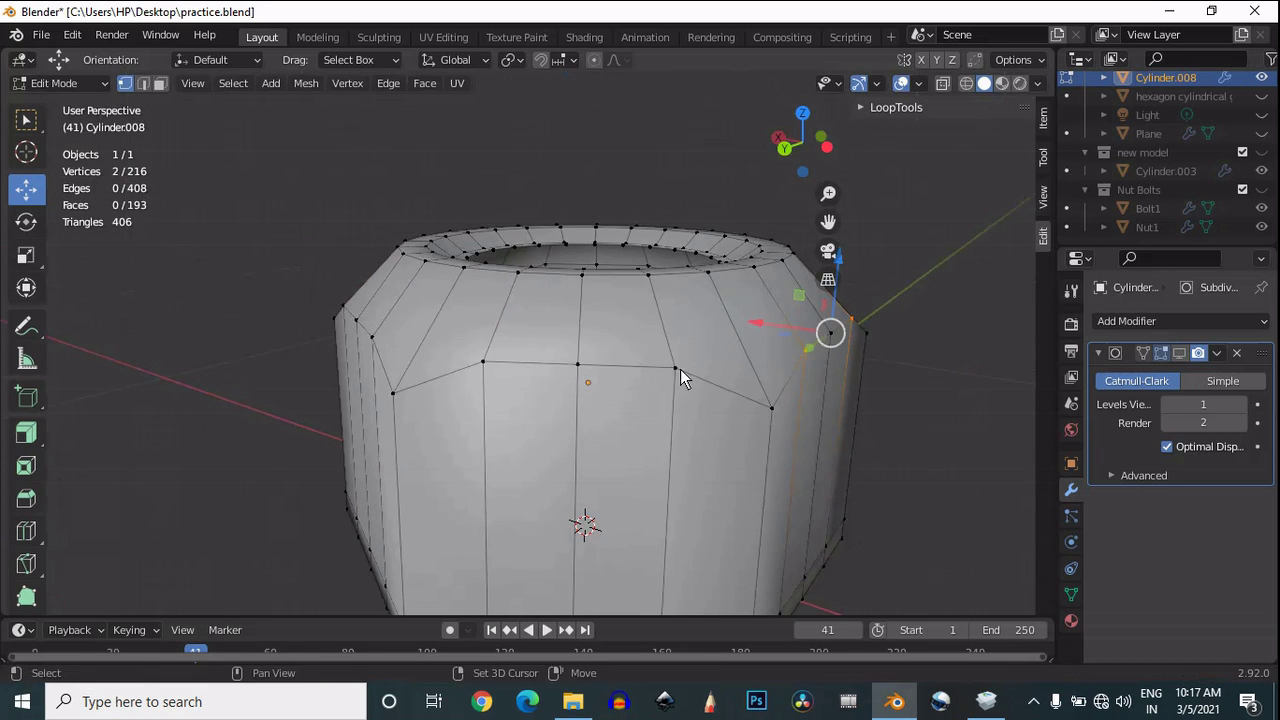
left_click_drag(810, 152, 692, 255)
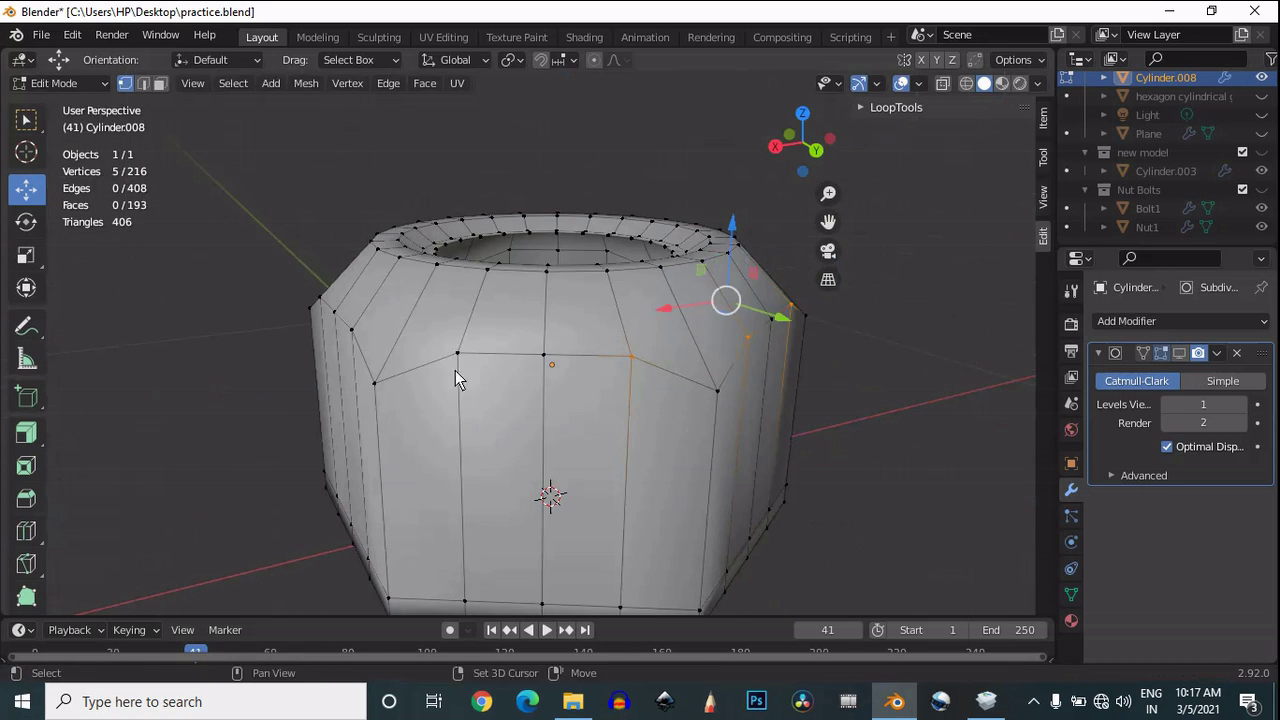
left_click_drag(795, 145, 591, 380)
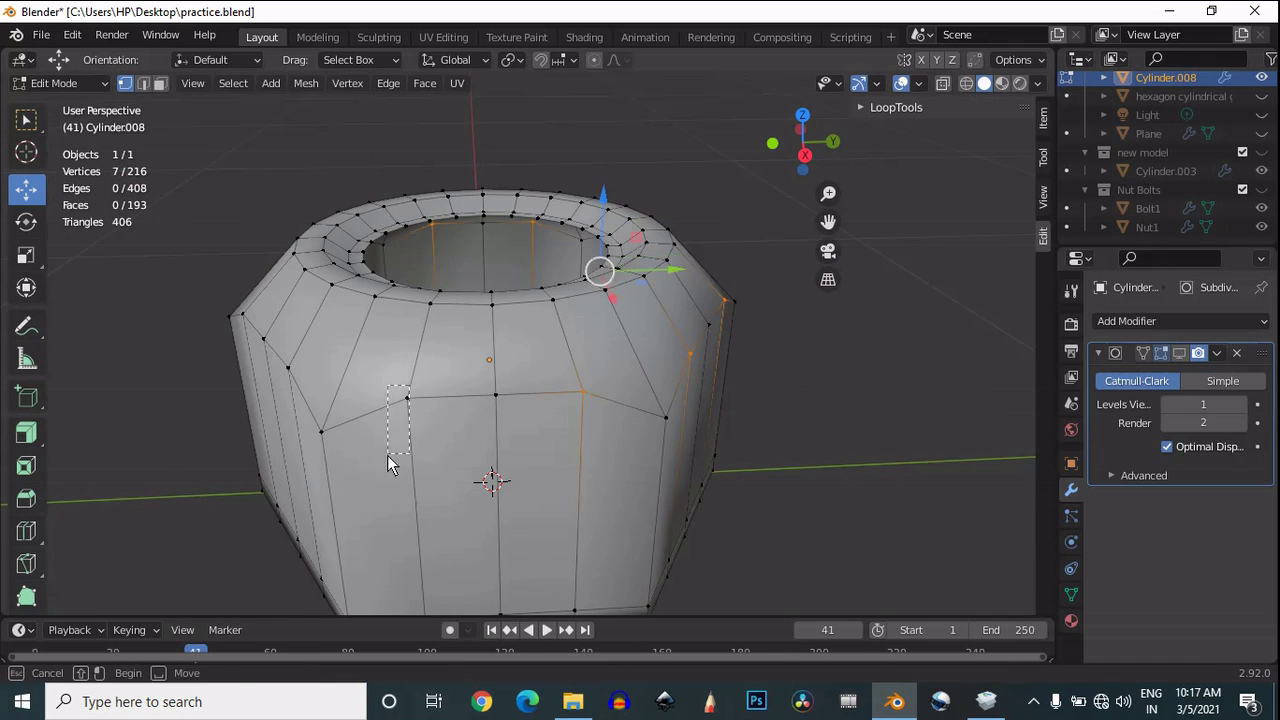
left_click_drag(778, 144, 924, 140)
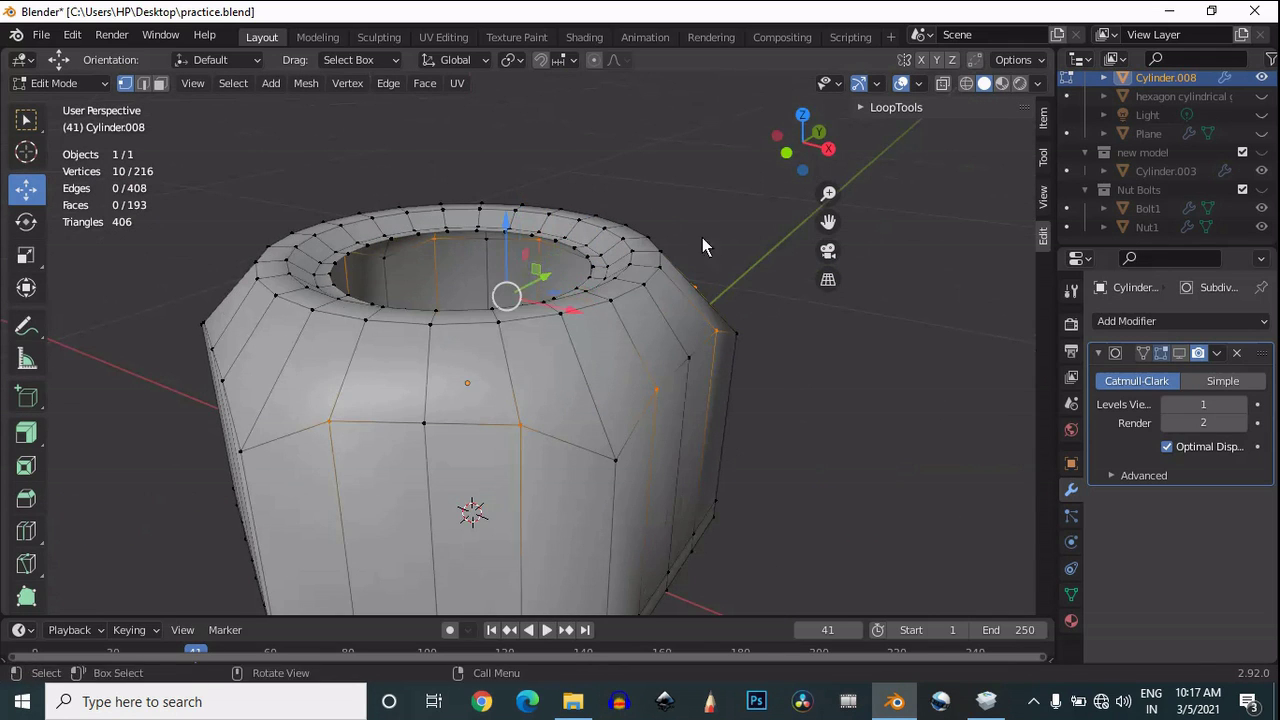
left_click_drag(812, 163, 972, 165)
left_click(619, 434, "shift")
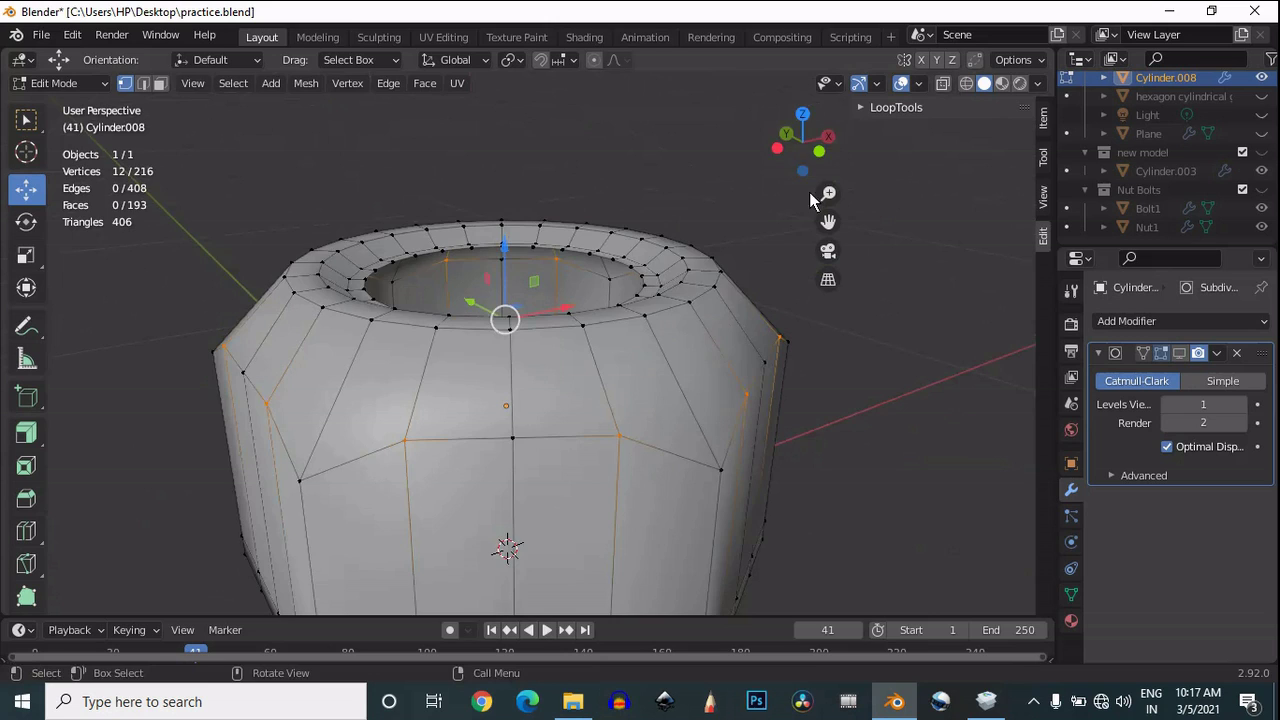
left_click(818, 152)
left_click_drag(481, 227, 482, 235)
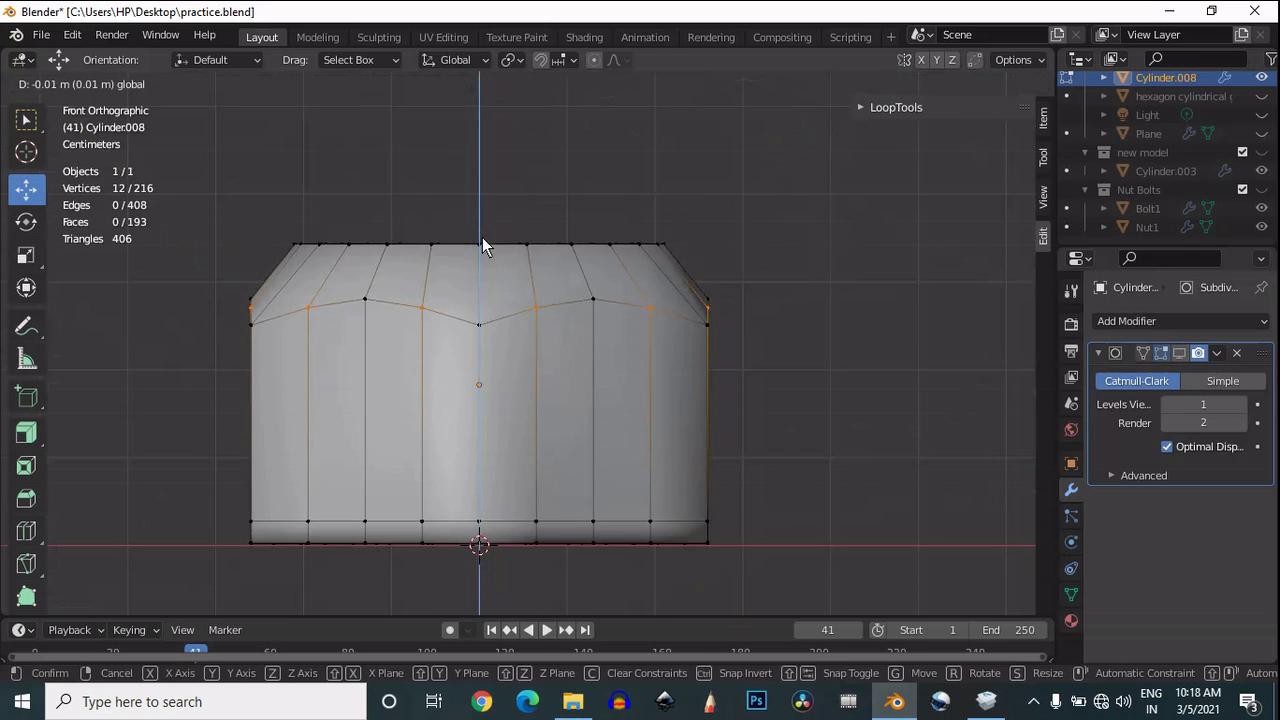
left_click(482, 237)
Step: Add a loop cut around the side walls, slid up to just below the wavy chamfer edge with factor -0.9
left_click_drag(780, 135, 633, 327)
key("ctrl+r")
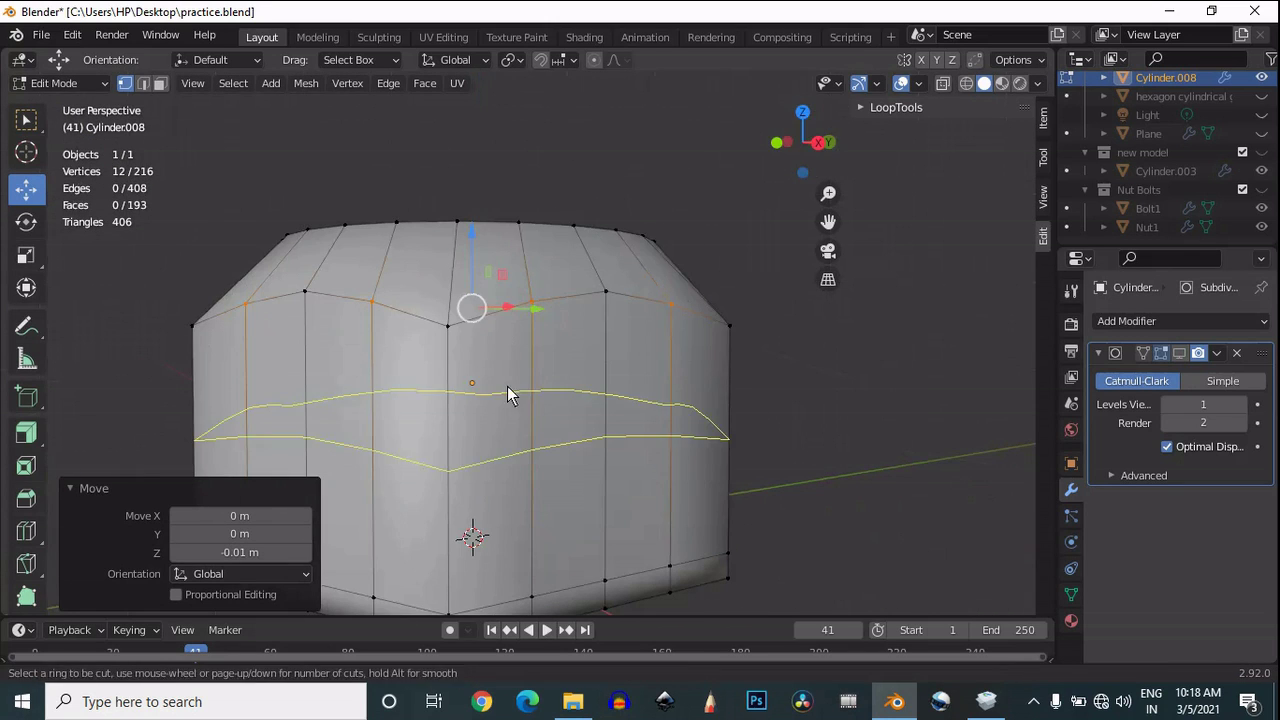
left_click(507, 386)
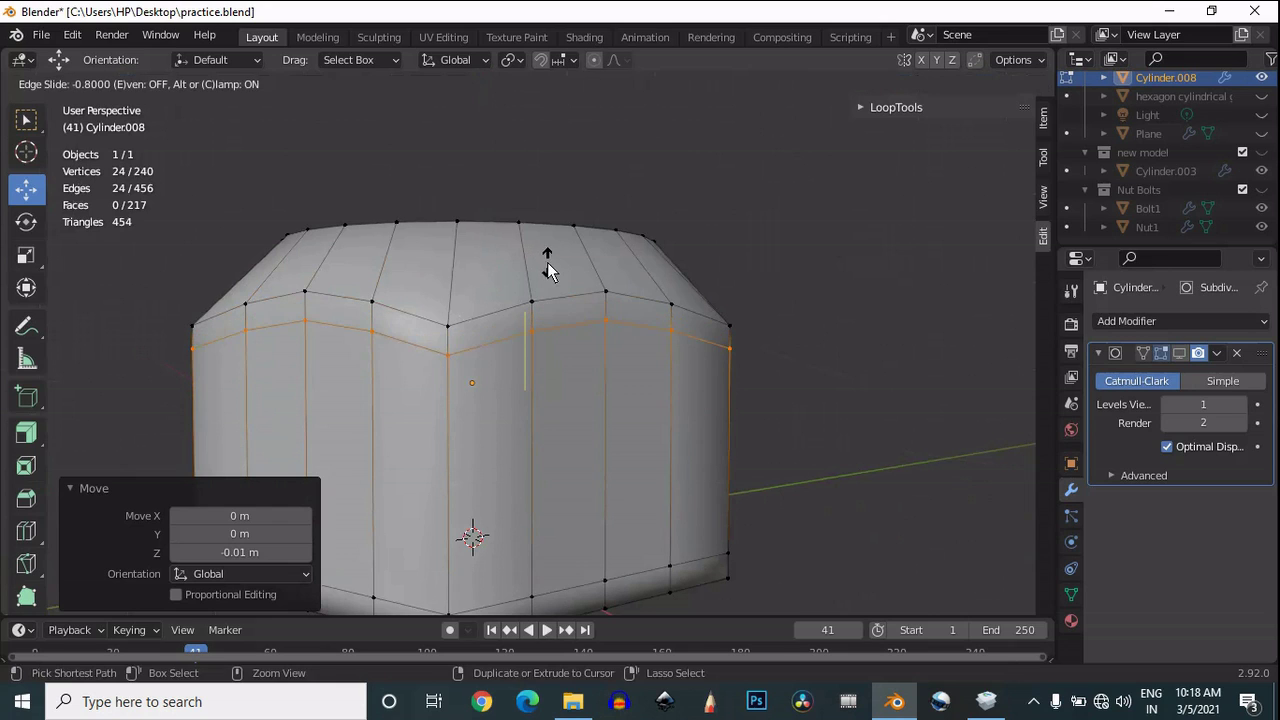
left_click(548, 262)
Step: Add a loop cut around the sloped chamfer, slid down to just above the wavy edge with factor -0.8
middle_click_drag(676, 245, 668, 242)
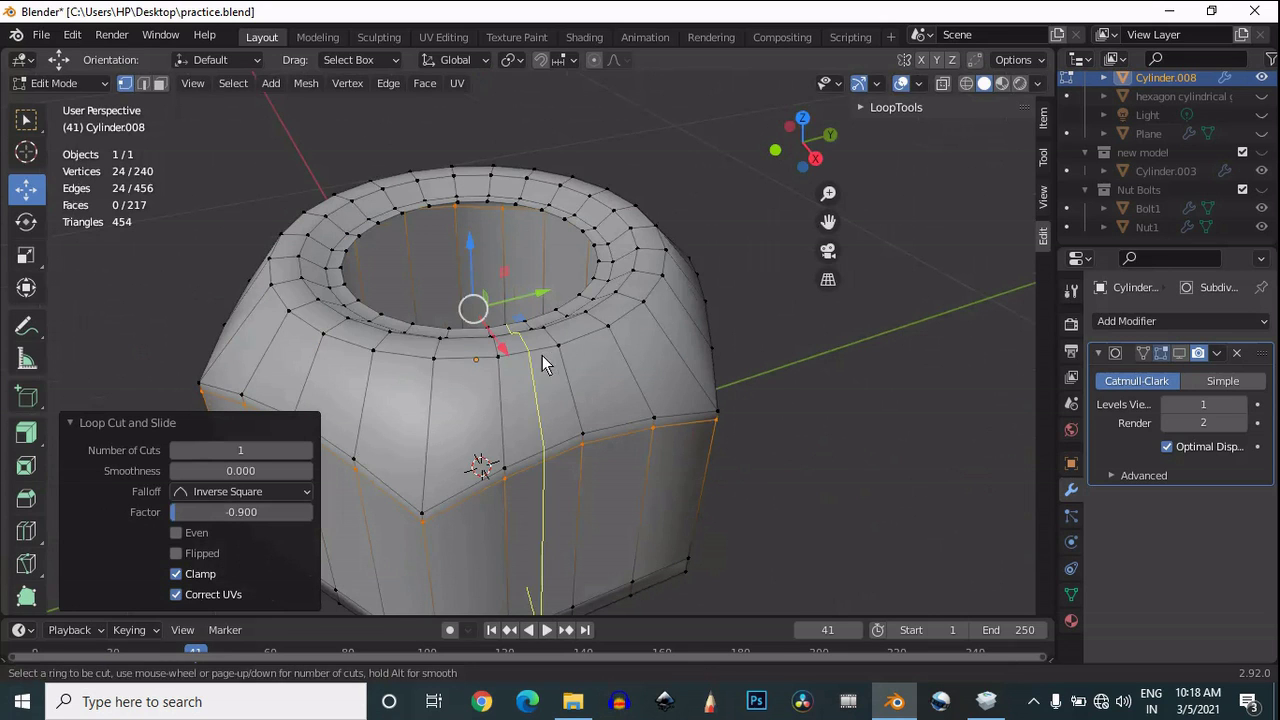
left_click(543, 363)
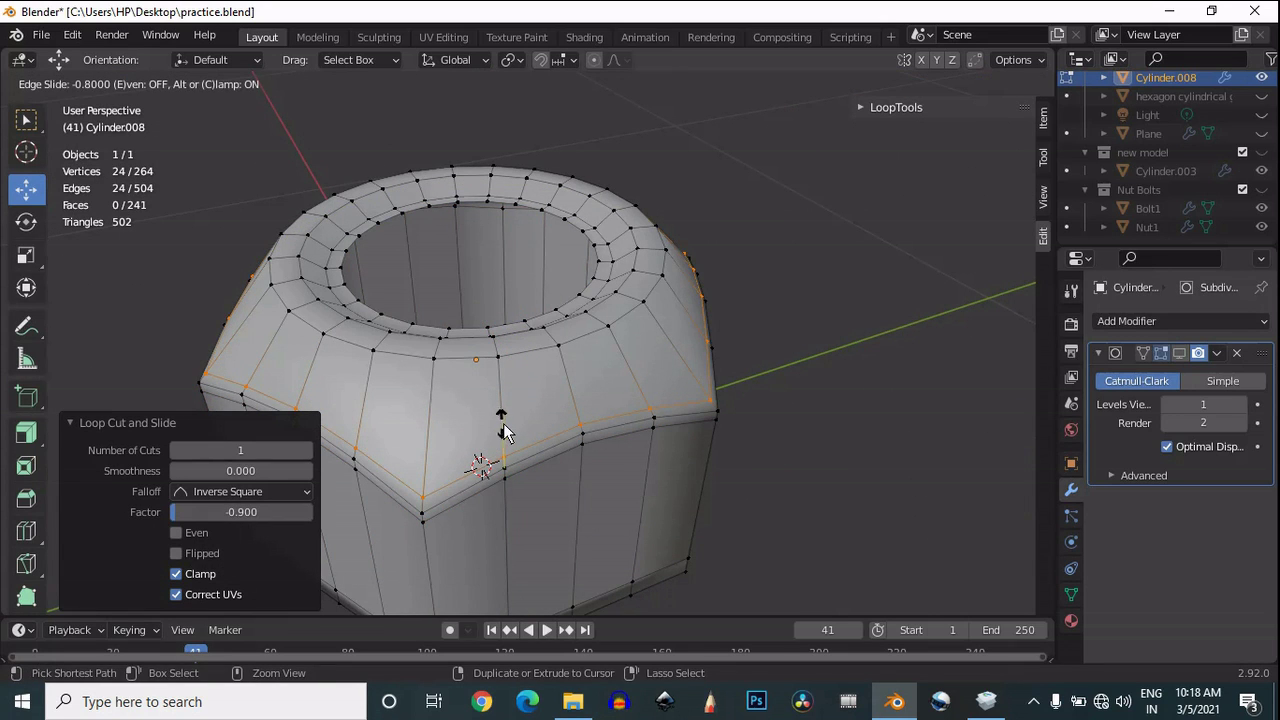
left_click(503, 430)
Step: Turn on the Subdivision modifier's viewport display with 2 viewport levels and hide the overlays to inspect the smoothed nut
left_click(1180, 353)
left_click(904, 90)
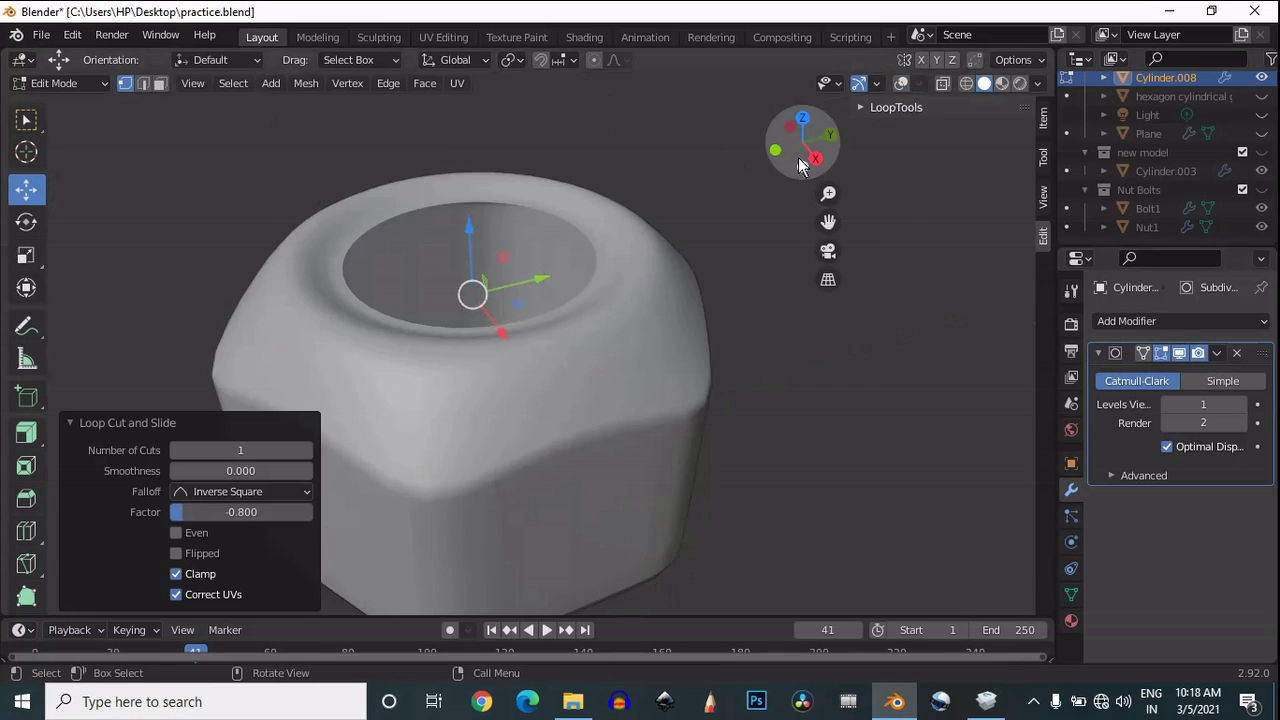
left_click_drag(798, 160, 743, 174)
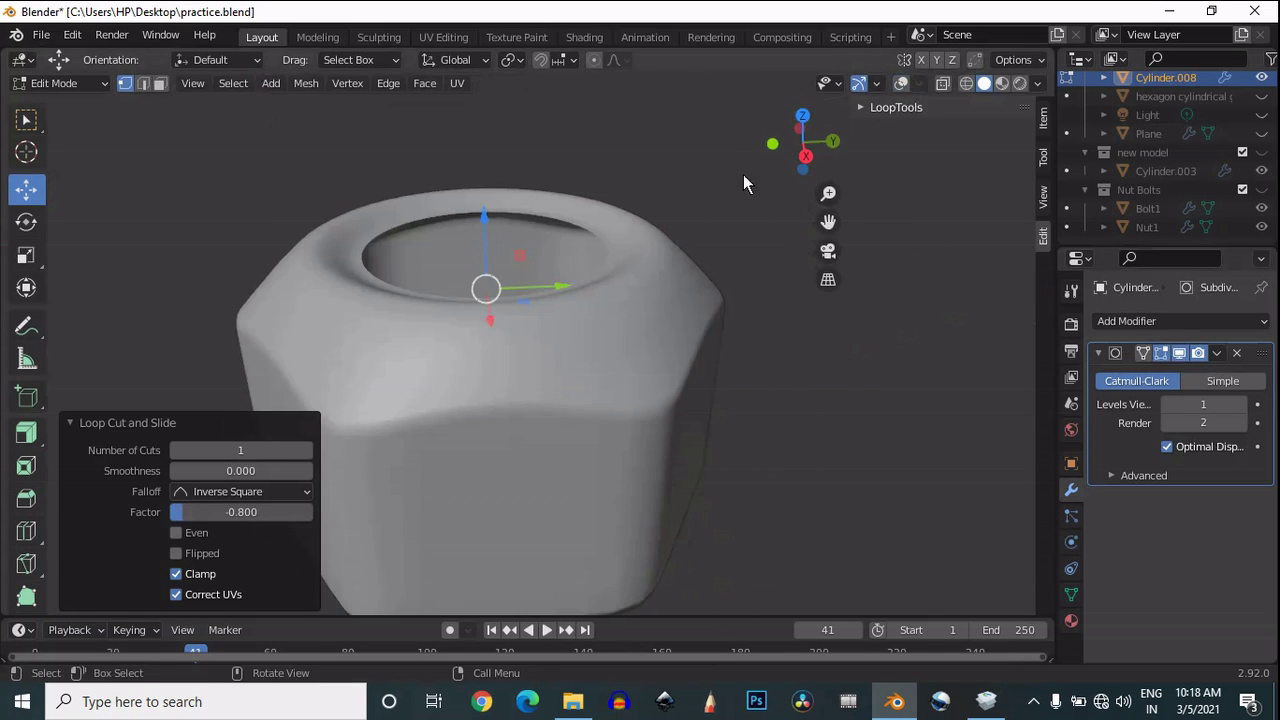
left_click(193, 511)
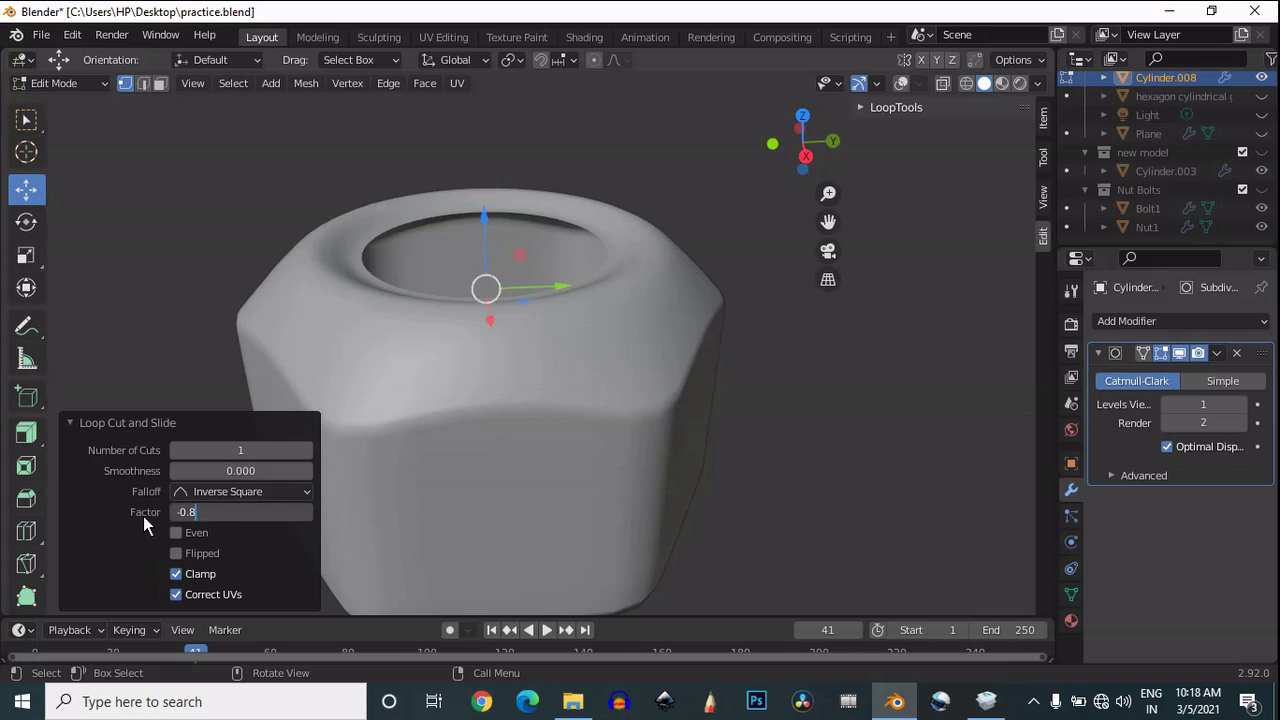
key("Return")
left_click(1245, 404)
left_click_drag(800, 138, 670, 160)
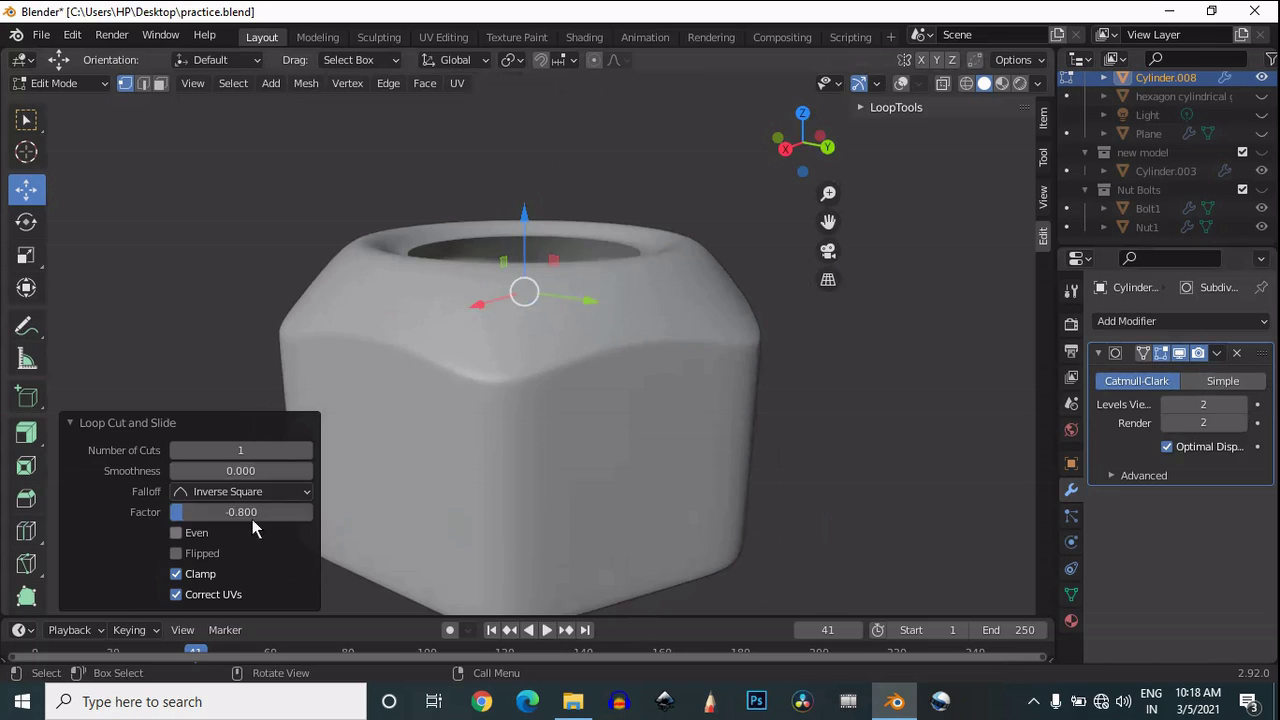
Step: Set the chamfer loop cut's slide factor to -0.89 and minimize the pop-up window covering the viewport
left_click(199, 510)
type("-0.89")
key("Return")
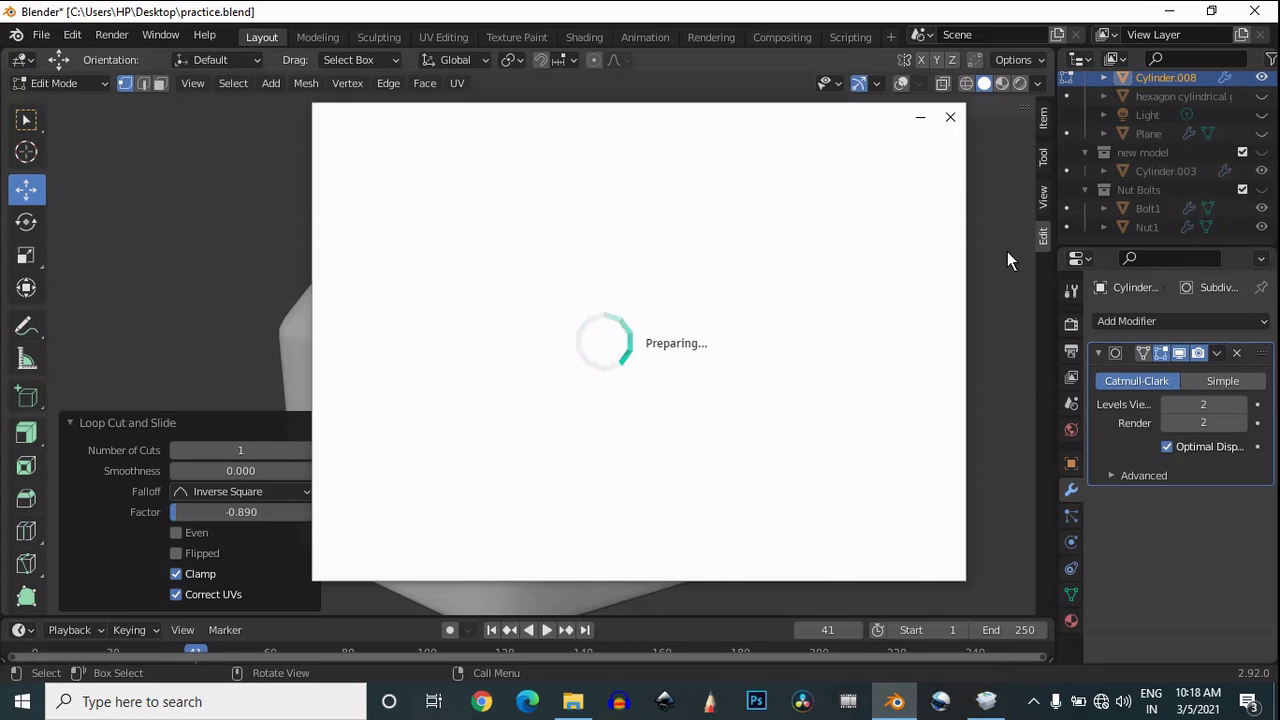
left_click(921, 120)
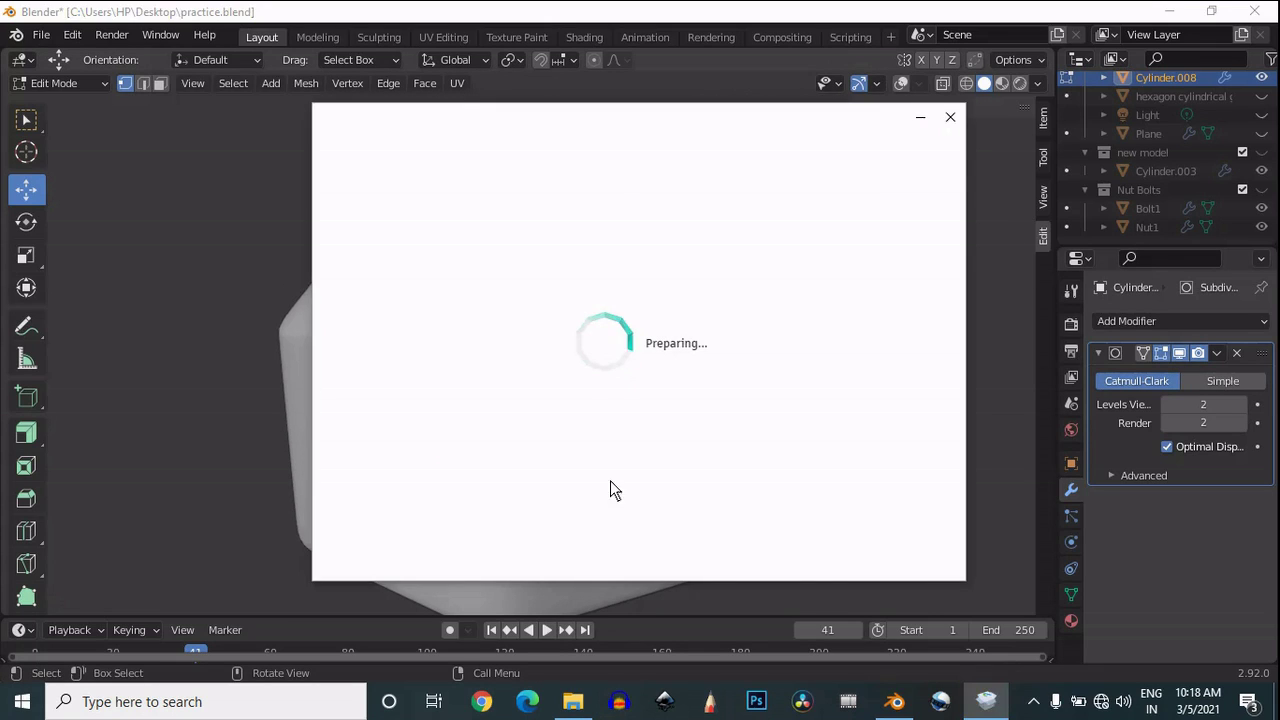
left_click(918, 128)
Step: Turn off the Subdivision modifier's viewport display, show the overlays again and return to editing the mesh
left_click(1179, 353)
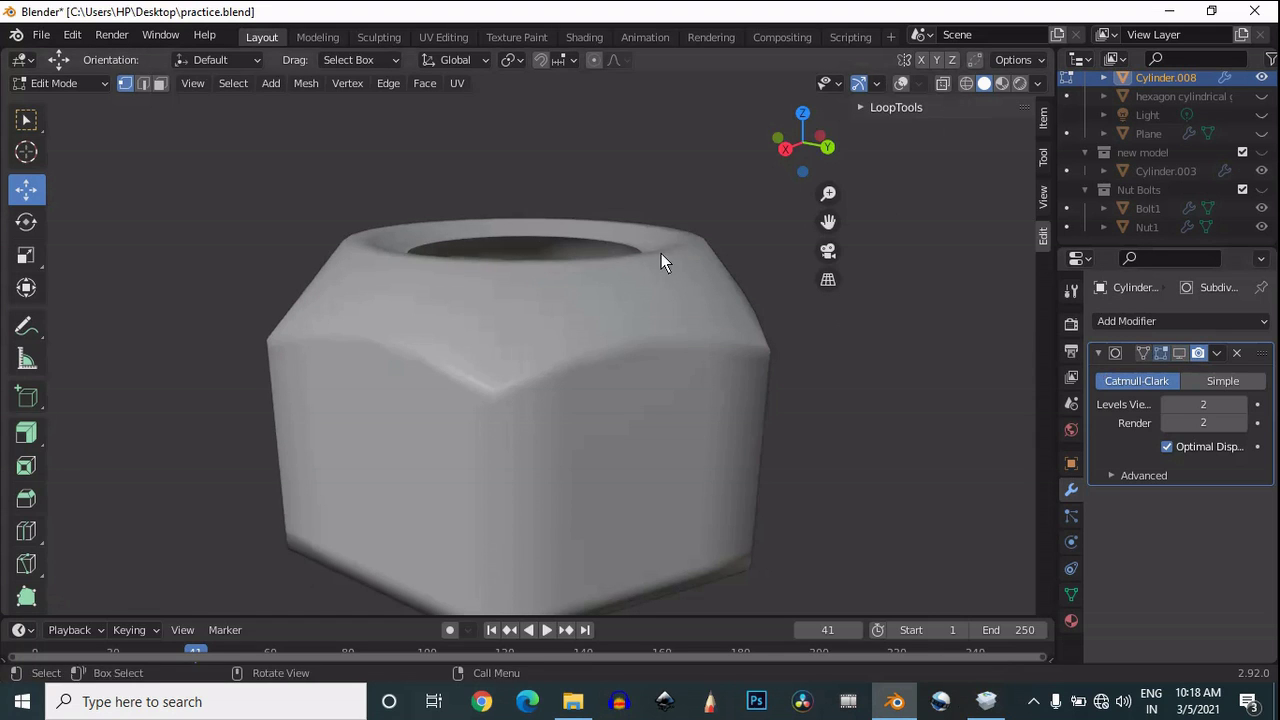
key("Tab")
left_click(902, 84)
left_click_drag(817, 134, 783, 275)
scroll(606, 341, "up", 1)
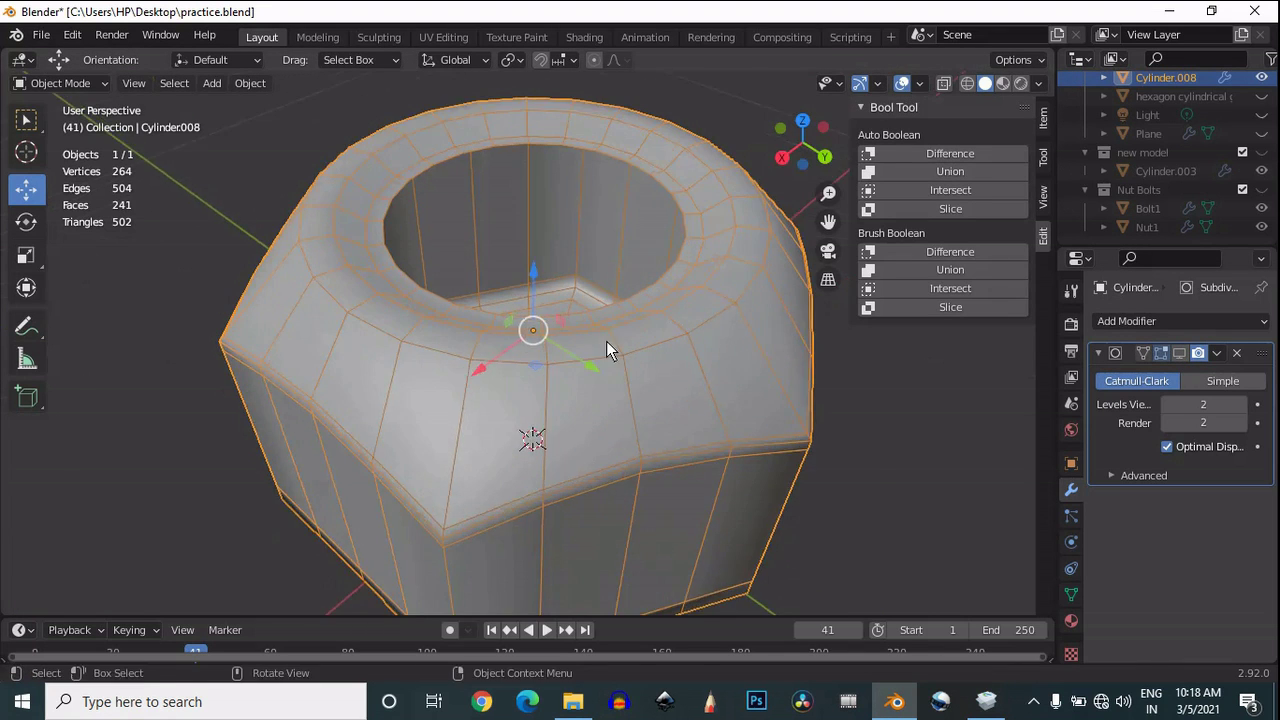
key("Tab")
Step: Add a loop cut around the sloped chamfer, slid up near the top ring's outer edge with factor -0.8
key("ctrl+r")
left_click(655, 408)
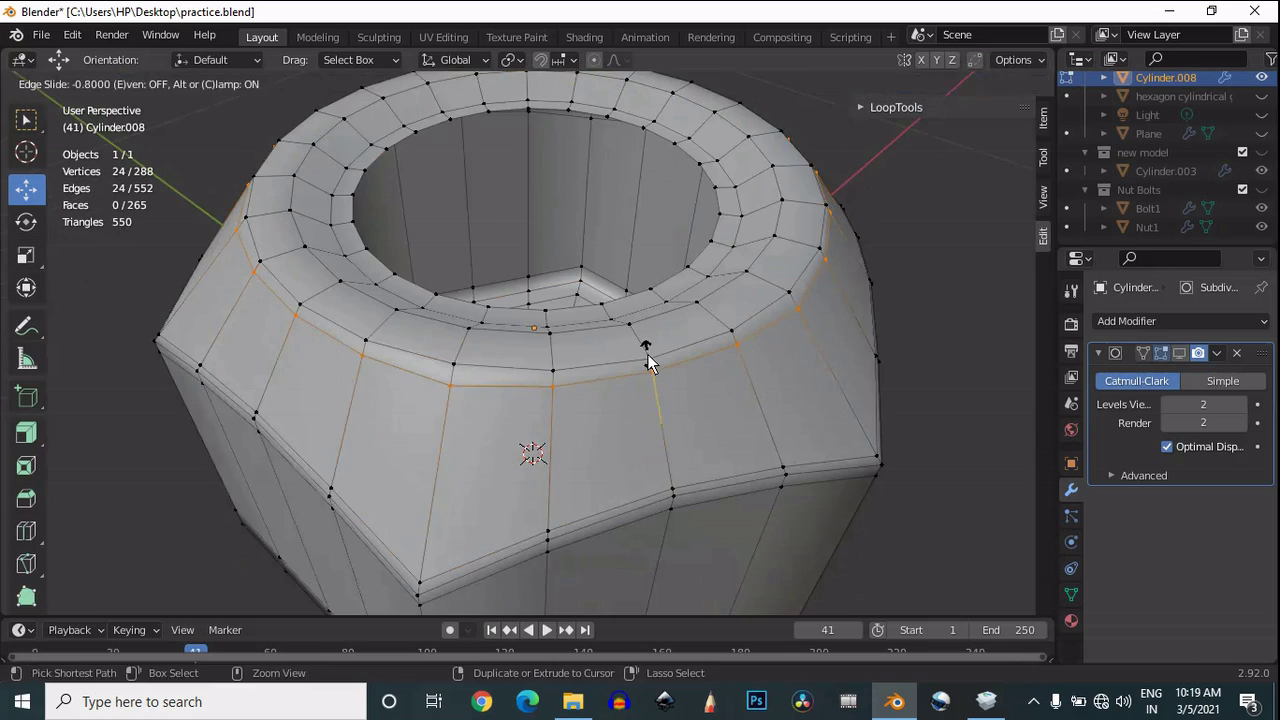
left_click(648, 362)
Step: Try to add a centred loop cut around the outer band of the top ring
scroll(660, 345, "down", 3)
left_click_drag(807, 155, 893, 158)
scroll(712, 293, "up", 3)
key("ctrl+r")
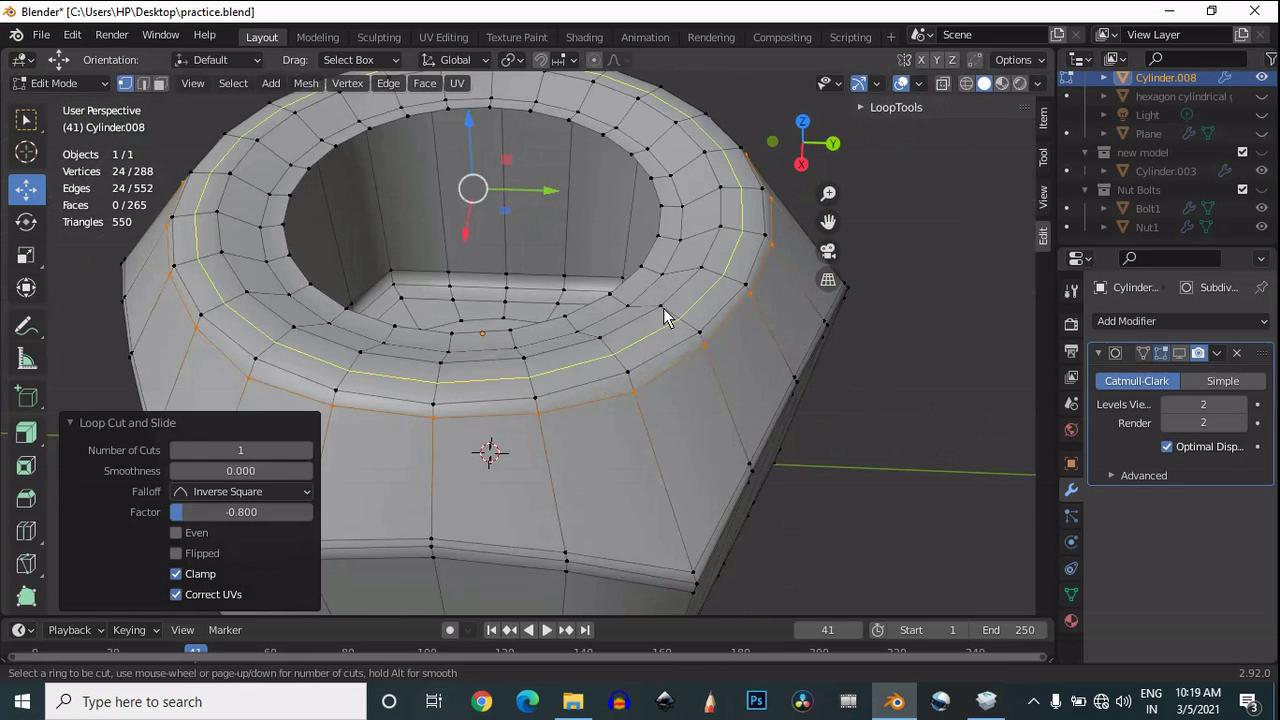
left_click(663, 308)
right_click(671, 309)
left_click_drag(802, 140, 749, 107)
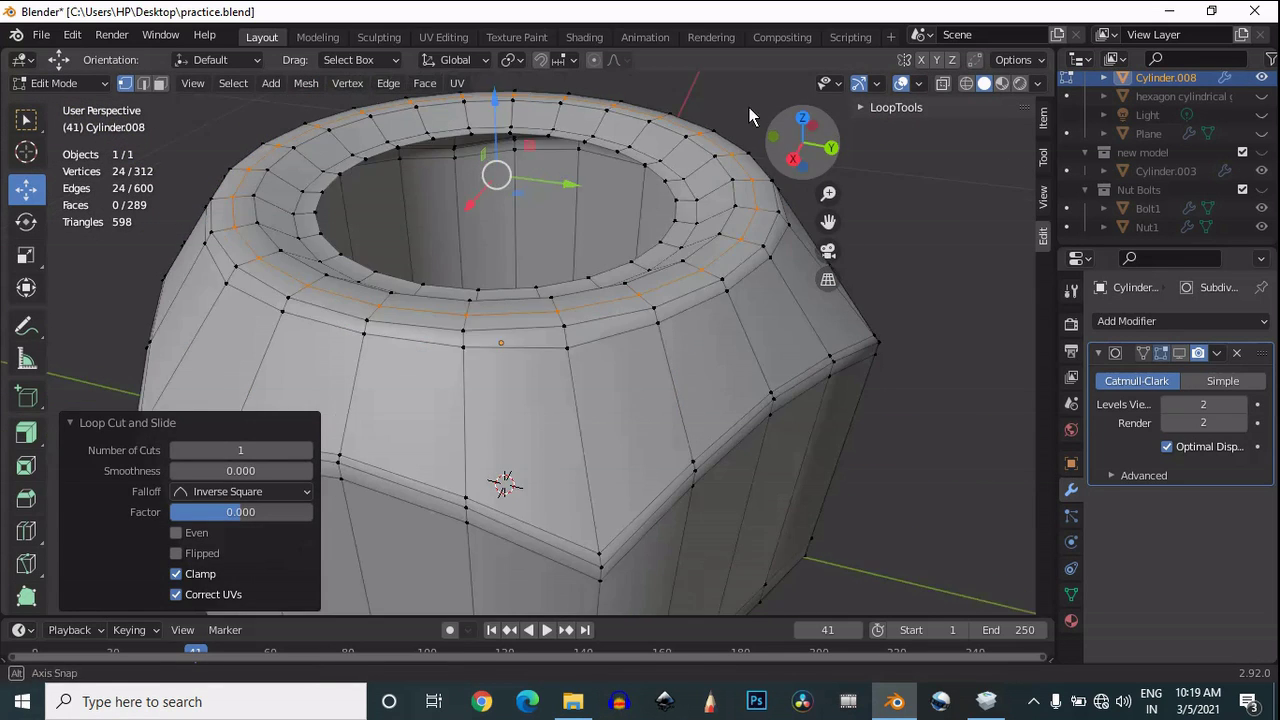
key("ctrl+z")
Step: Reshape the selected loop below the top rim into a circle with LoopTools and edge-slide it with factor -0.3
right_click(400, 289)
mouse_move(382, 207)
left_click(472, 224)
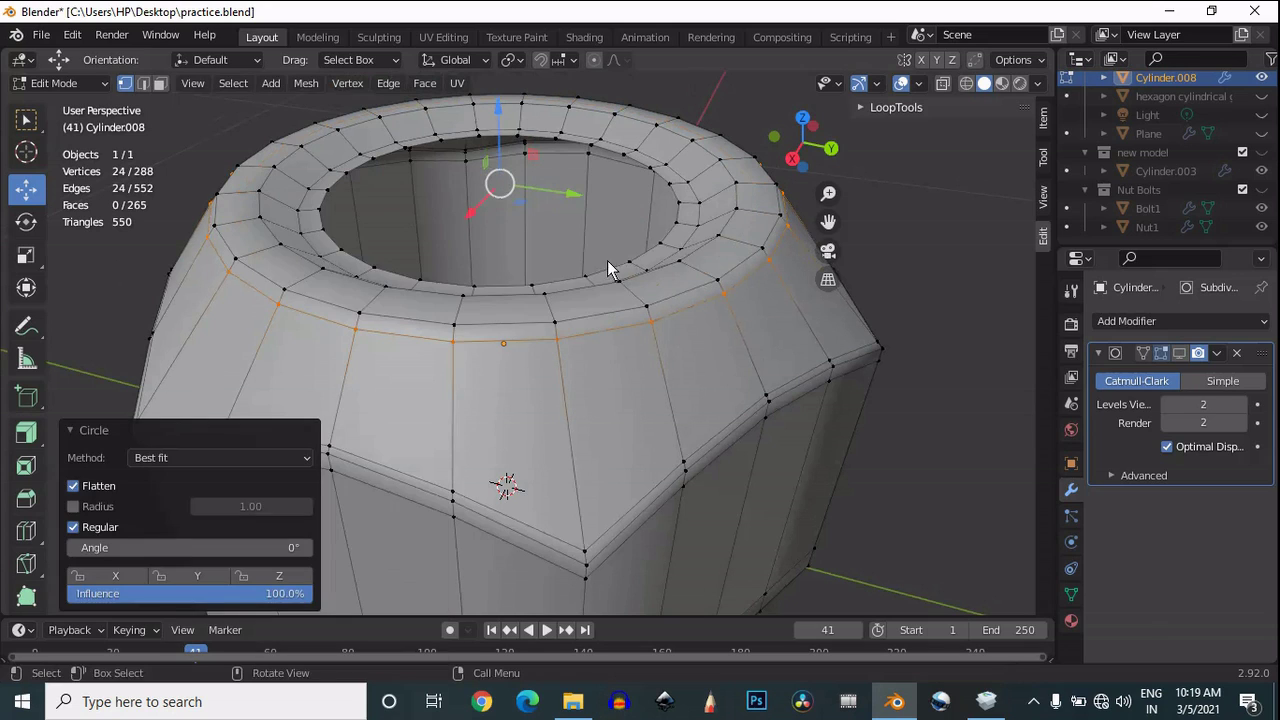
key("g")
key("g")
left_click(667, 314)
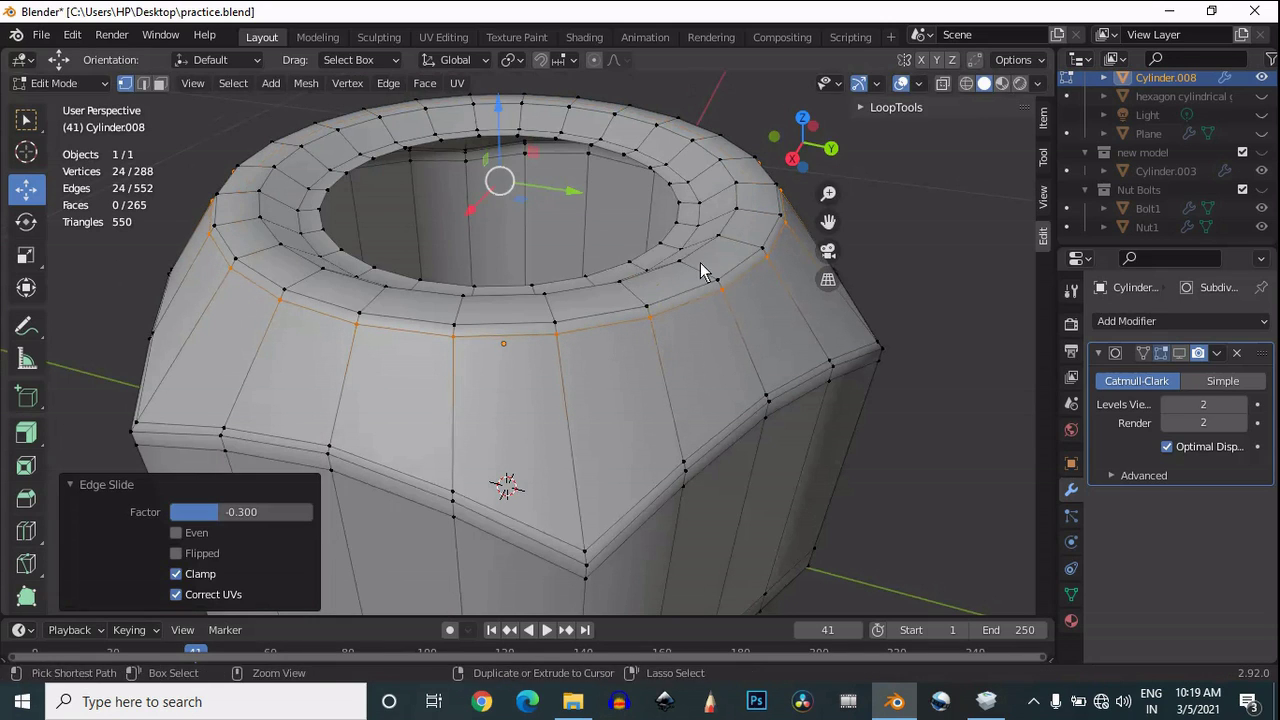
Step: Add a loop cut around the top ring, slid close to its outer edge with factor -0.7
key("ctrl+r")
left_click(724, 246)
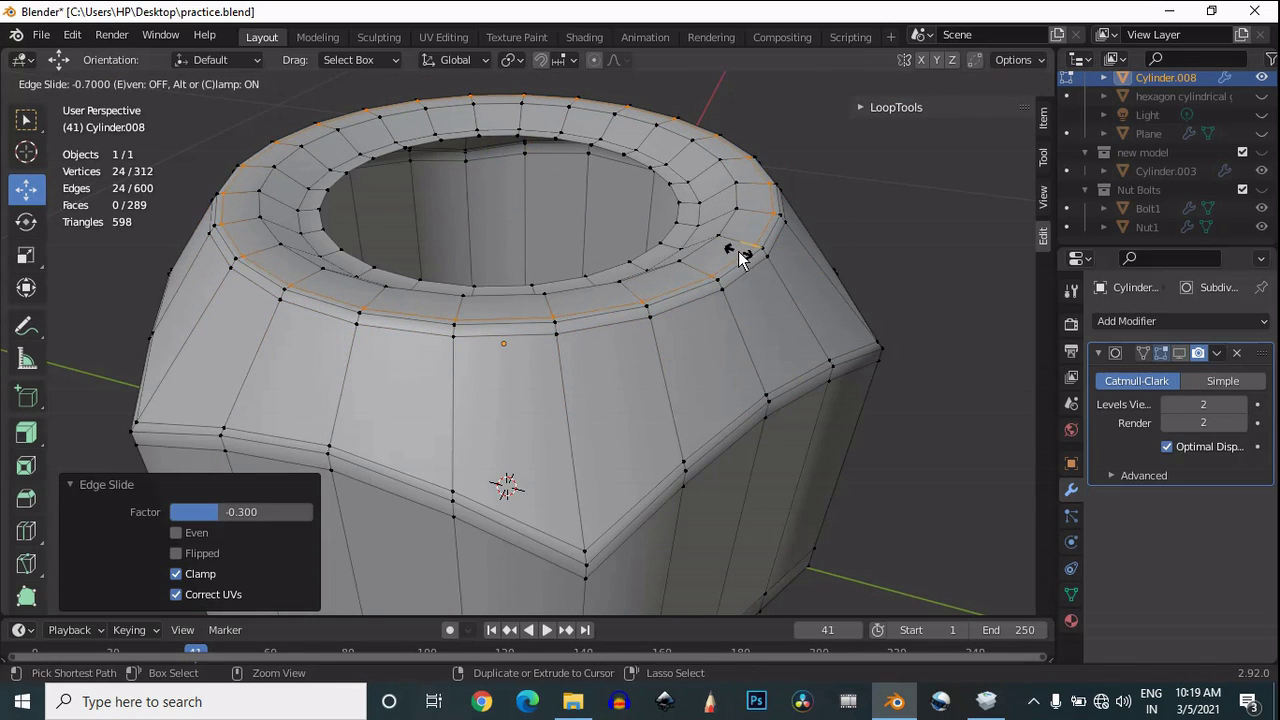
left_click(740, 258)
Step: Preview the subdivided nut without overlays, and return to the unsmoothed mesh with overlays shown
left_click(901, 83)
scroll(730, 178, "down", 5)
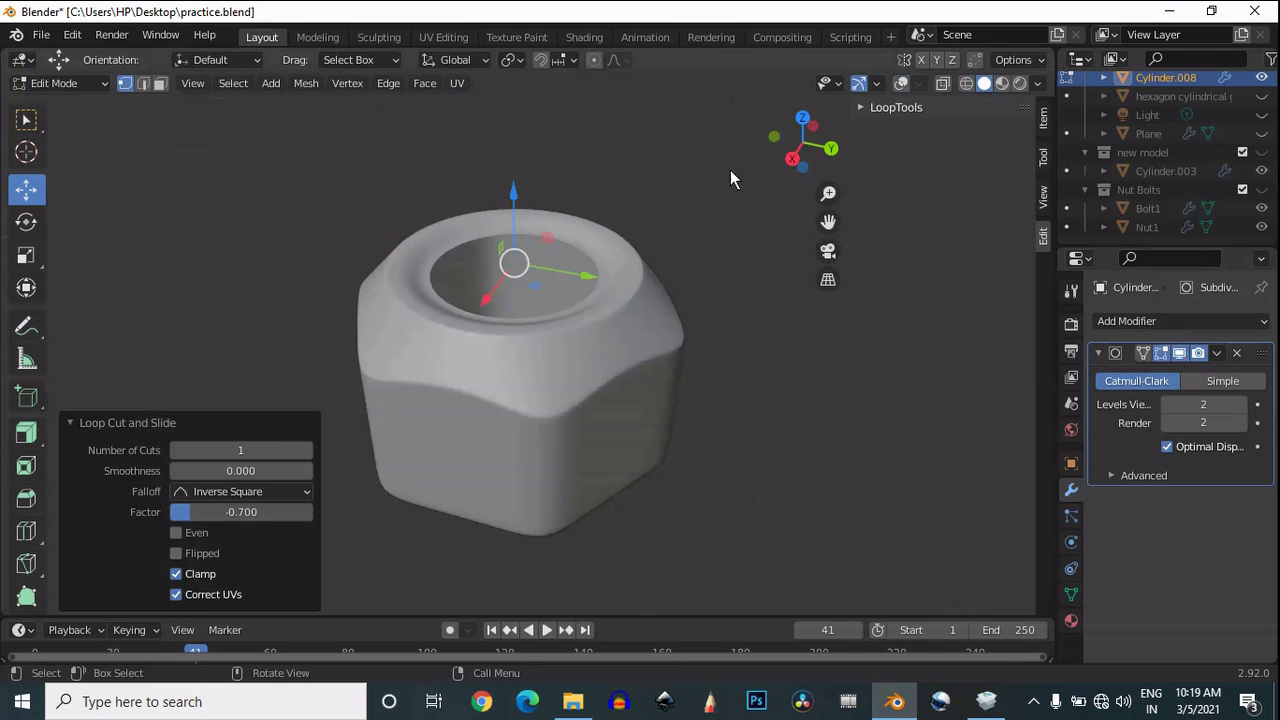
left_click_drag(800, 140, 677, 143)
scroll(677, 143, "up", 5)
left_click(901, 83)
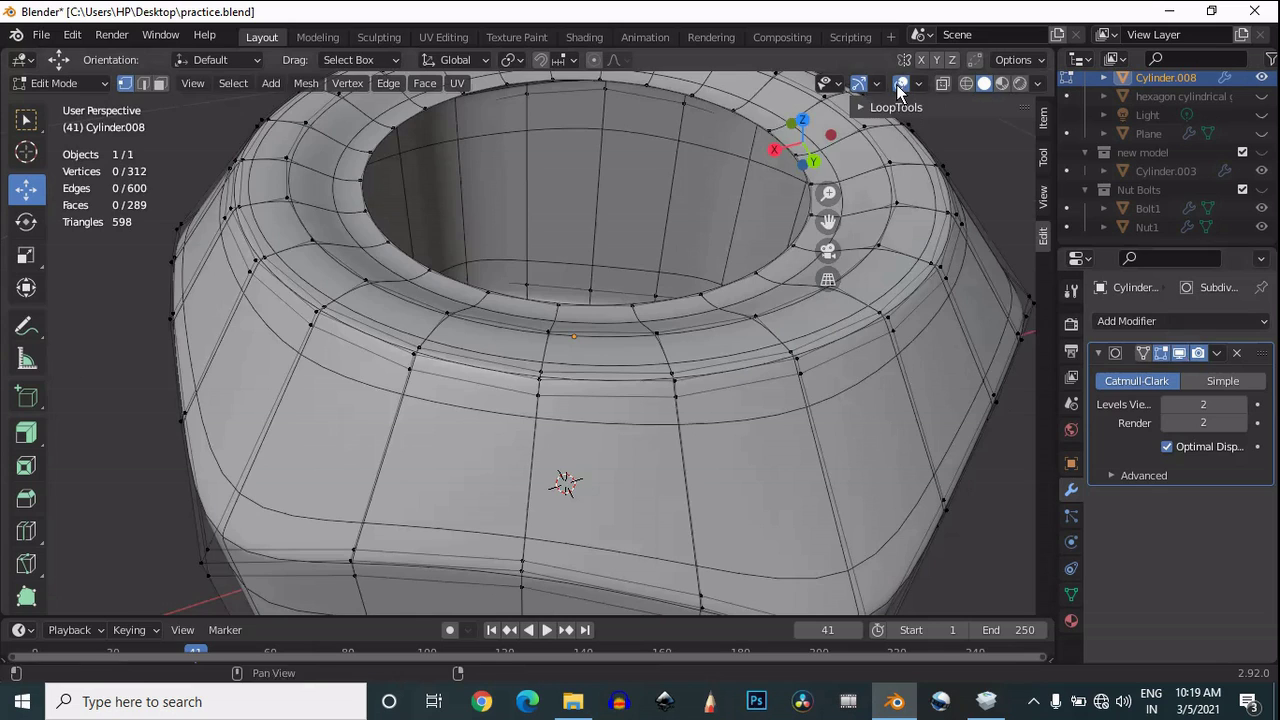
left_click_drag(812, 153, 790, 194)
left_click(1179, 353)
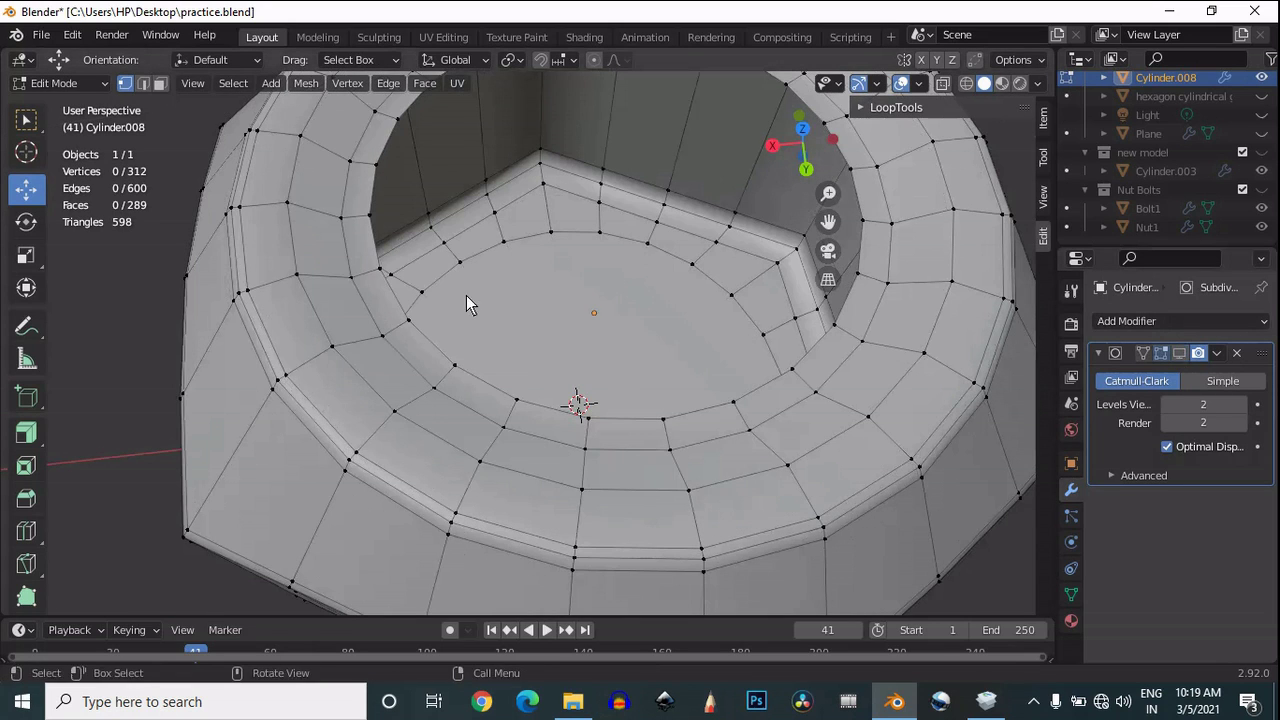
Step: Add a loop cut on each side of the top ring's middle edge loop, both slid close to it with factor 0.7
key("ctrl+r")
left_click(310, 350)
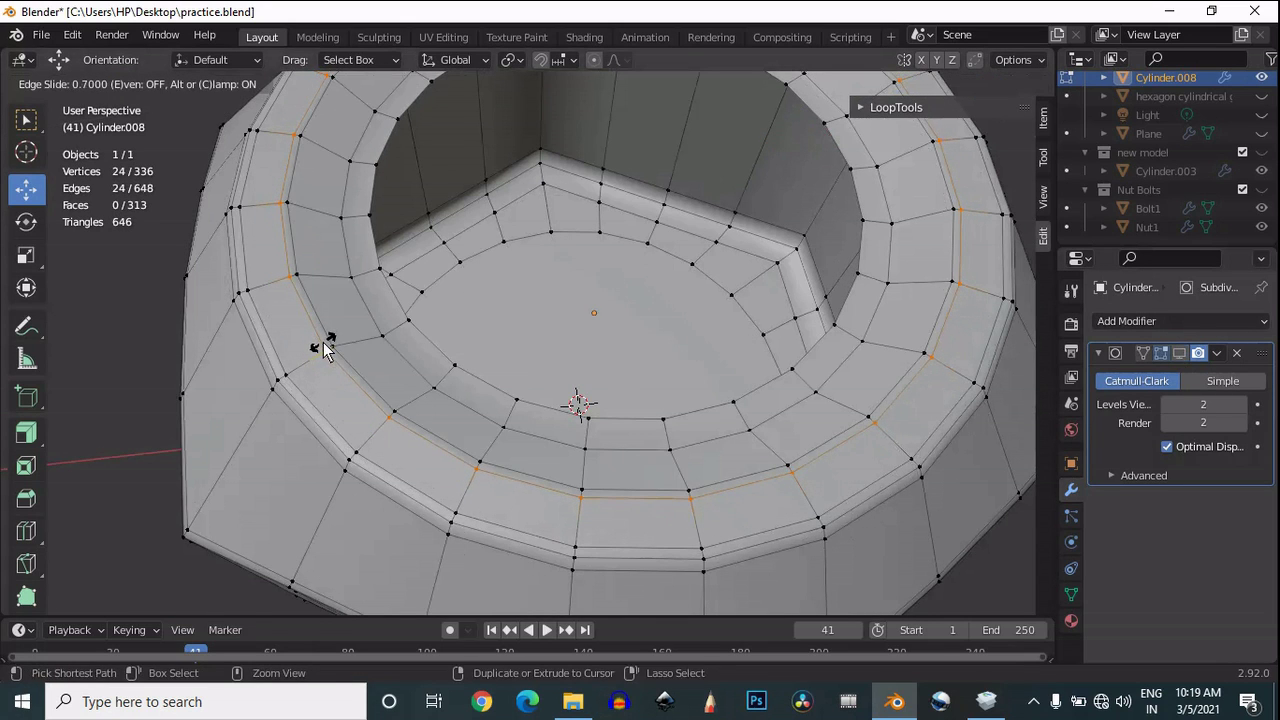
left_click(322, 347)
key("ctrl+r")
left_click(349, 340)
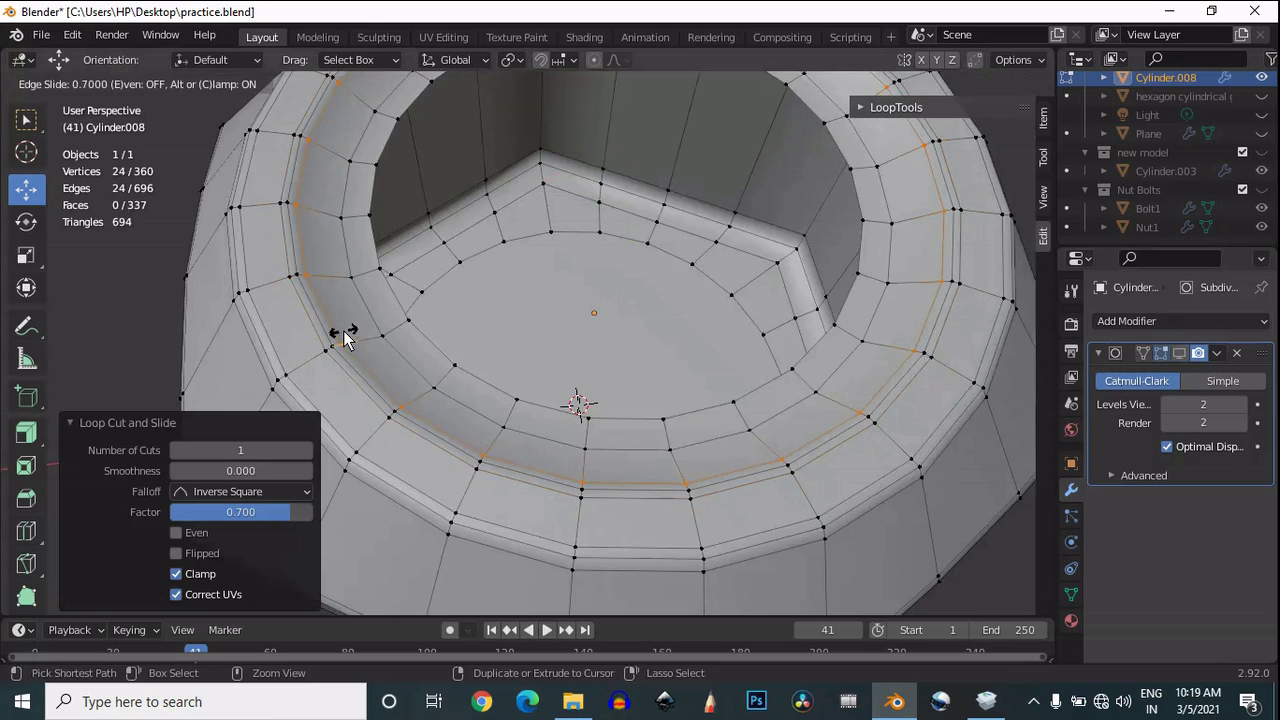
left_click(343, 338)
Step: Add a loop cut on each side of the top opening's inner edge loop, both slid close to it, the first with factor -0.7
scroll(300, 340, "up", 3)
key("ctrl+r")
left_click(252, 342)
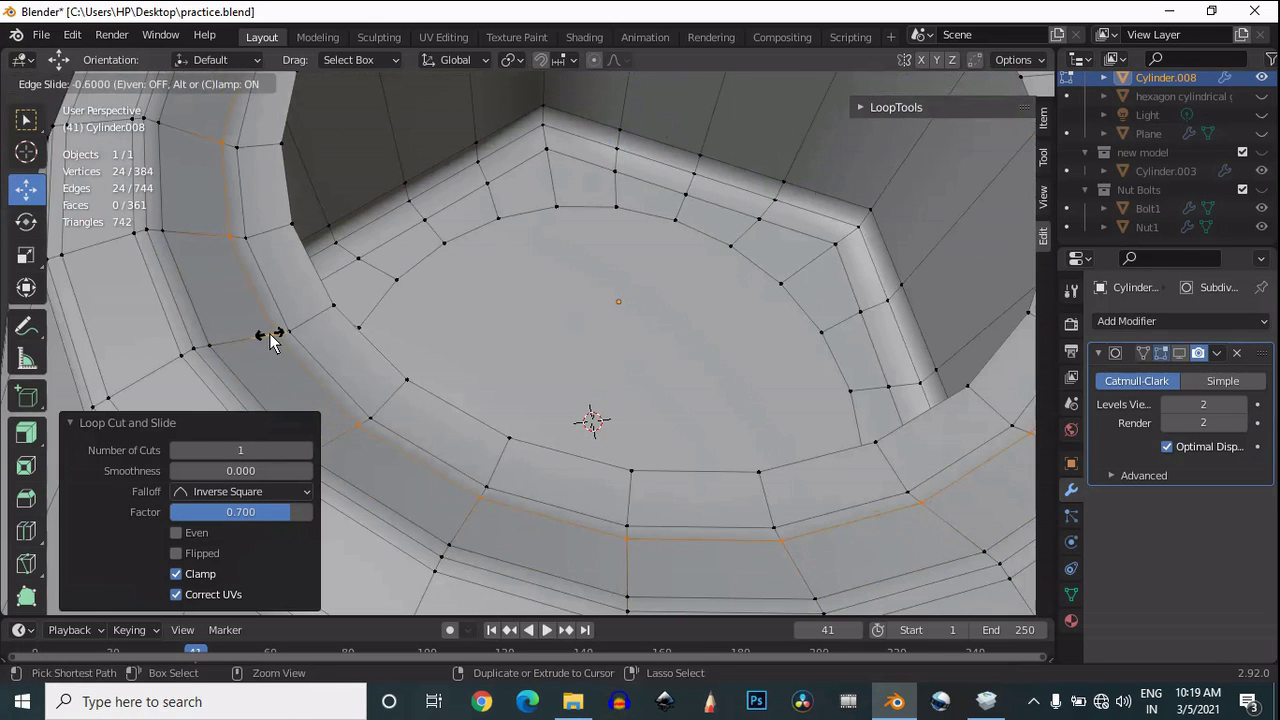
left_click(275, 338)
key("ctrl+r")
left_click(305, 318)
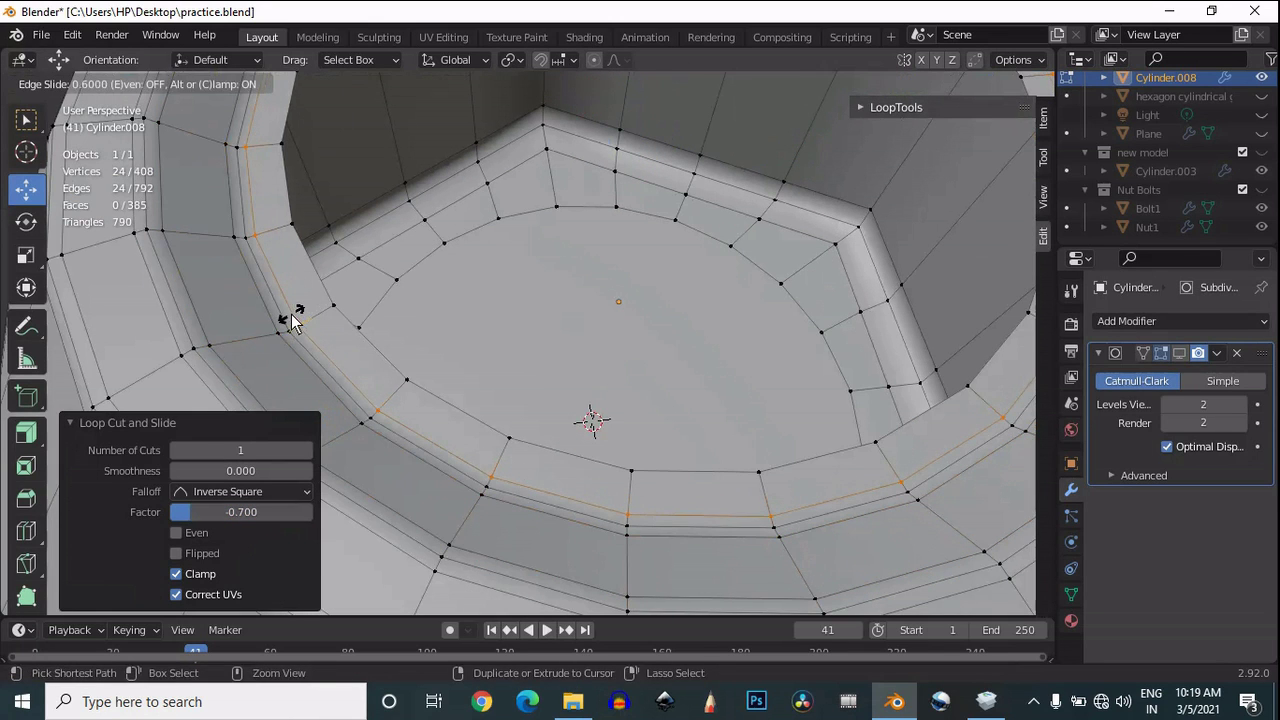
left_click(291, 315)
Step: Fill the innermost rim loop of the top opening with a face and inset that face by about 0.031 m
left_click(433, 391, "alt")
scroll(457, 373, "down", 2)
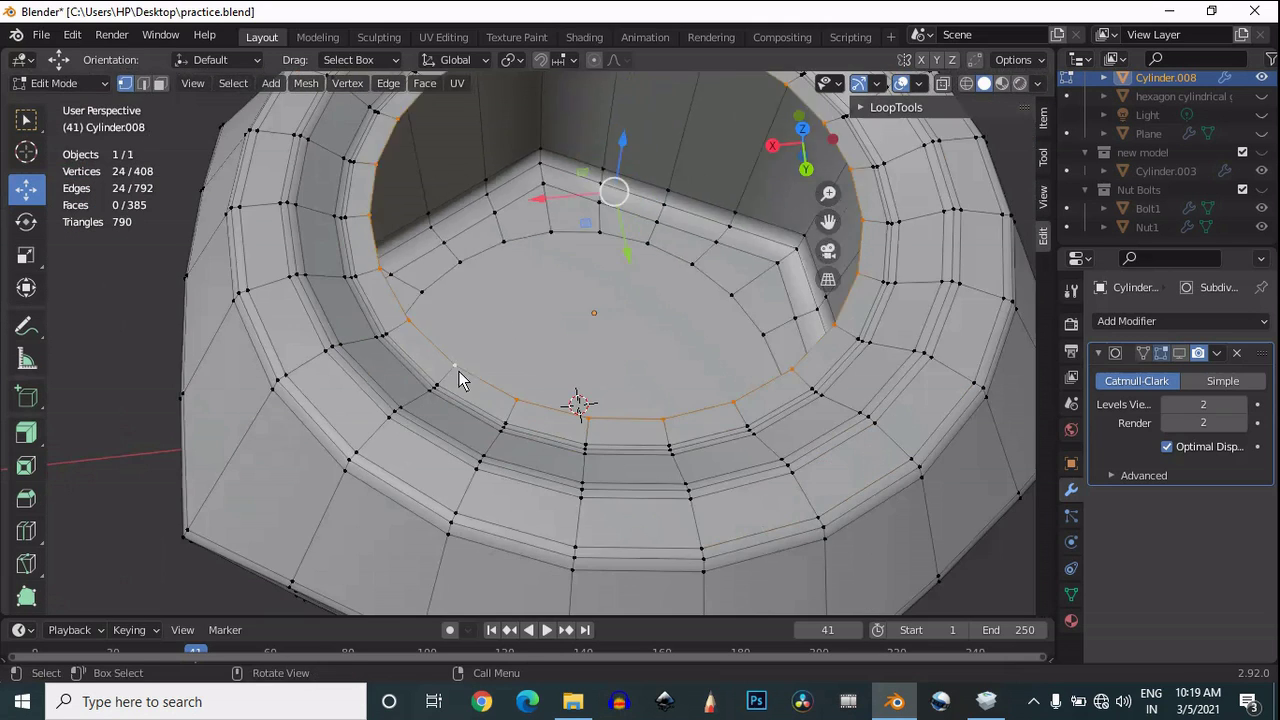
key("f")
middle_click_drag(459, 371, 714, 318)
key("i")
left_click(708, 320)
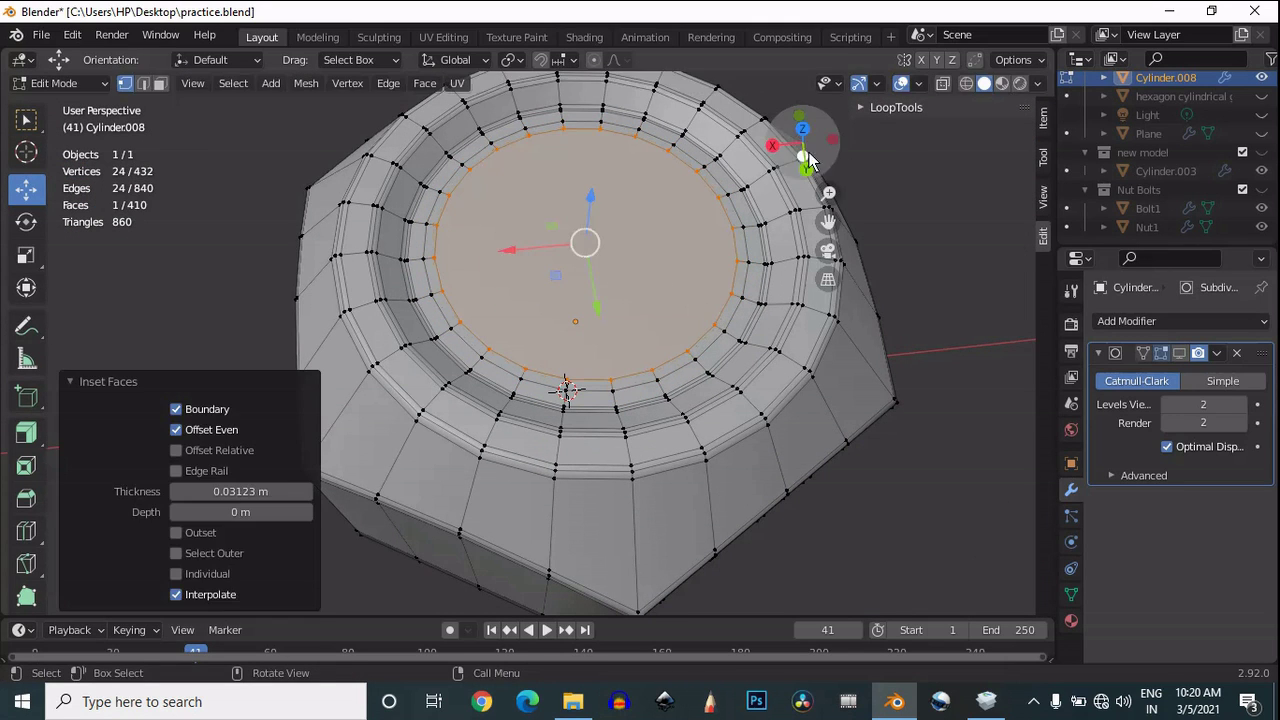
Step: Move the edge loop just above the nut's base down along Z by about 0.01 m
key("Tab")
left_click_drag(808, 160, 576, 450)
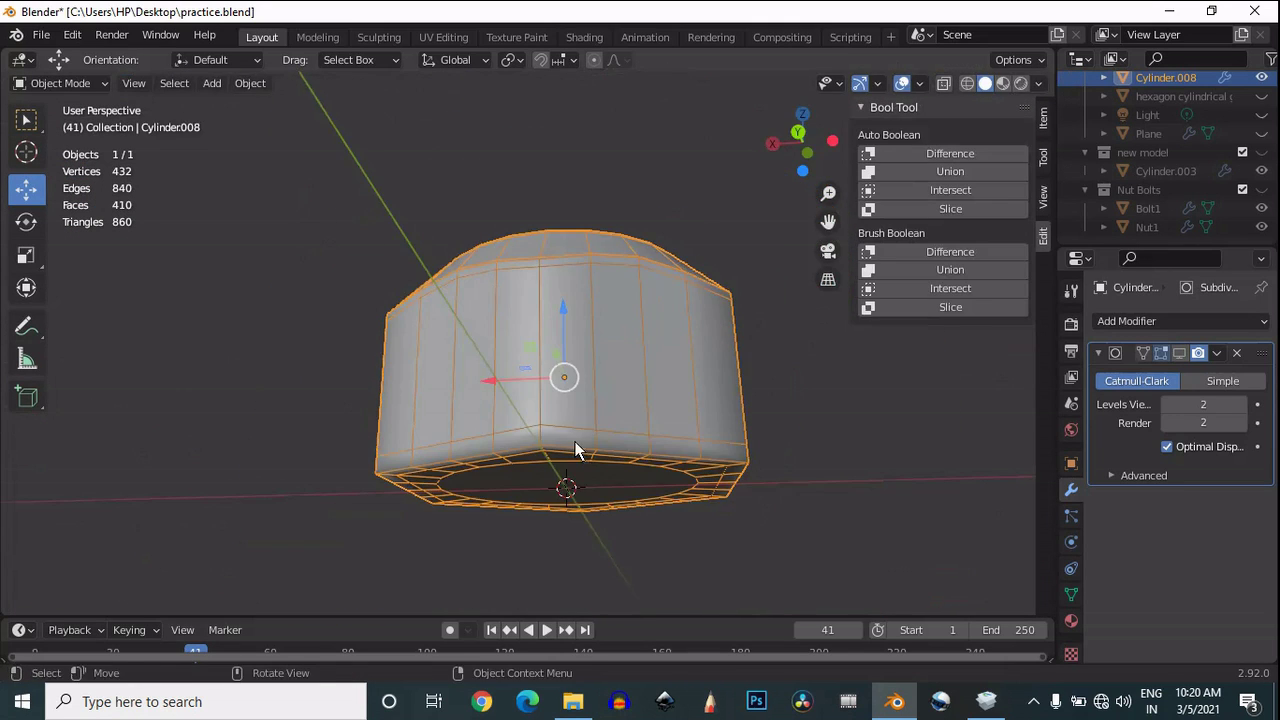
left_click(797, 133)
scroll(505, 348, "up", 5)
key("Tab")
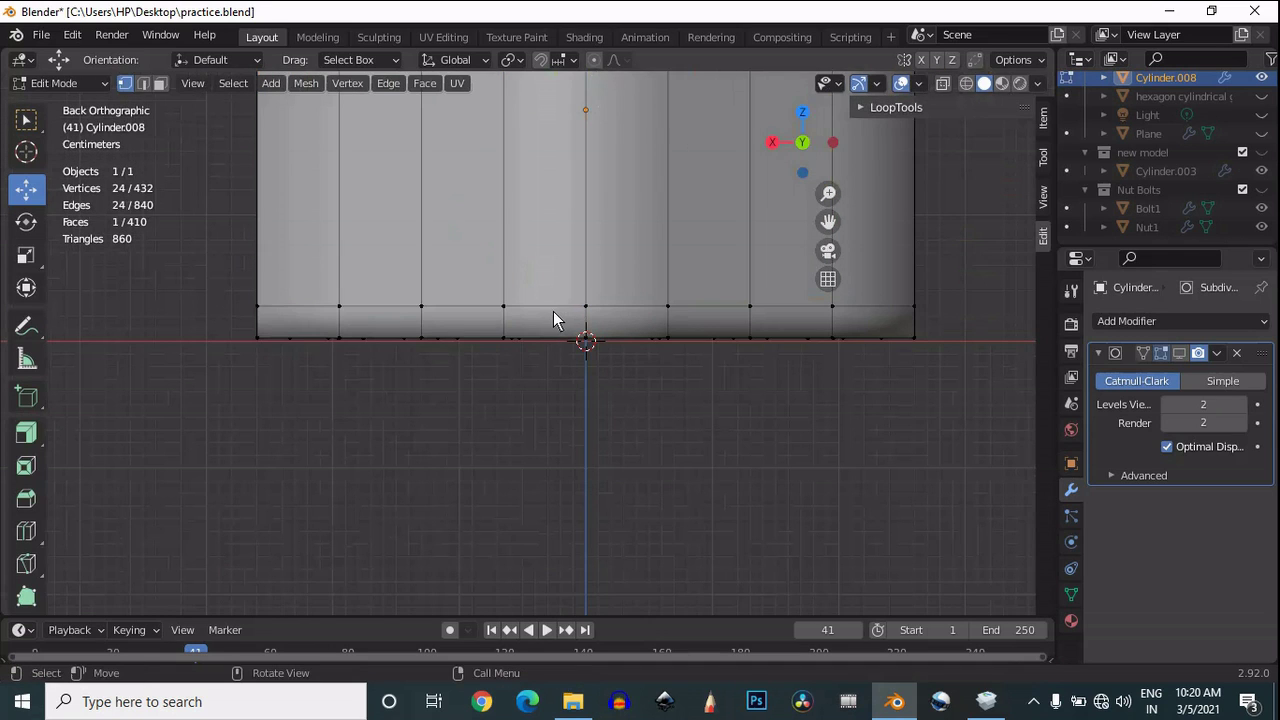
key("2")
left_click(553, 311, "alt")
key("g")
key("z")
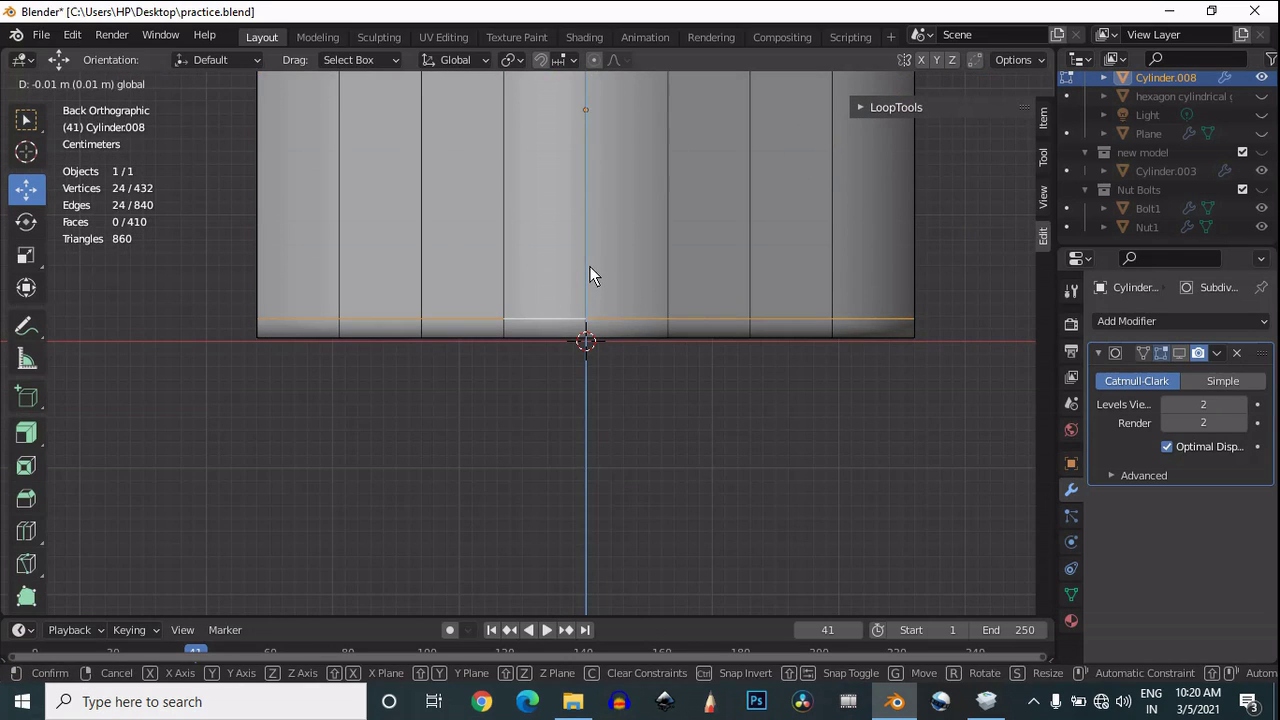
left_click(589, 266)
Step: Connect opposite vertices of the base's circular face with one edge along the Y axis and one along the X axis
left_click_drag(803, 148, 790, 600)
key("1")
left_click(581, 154)
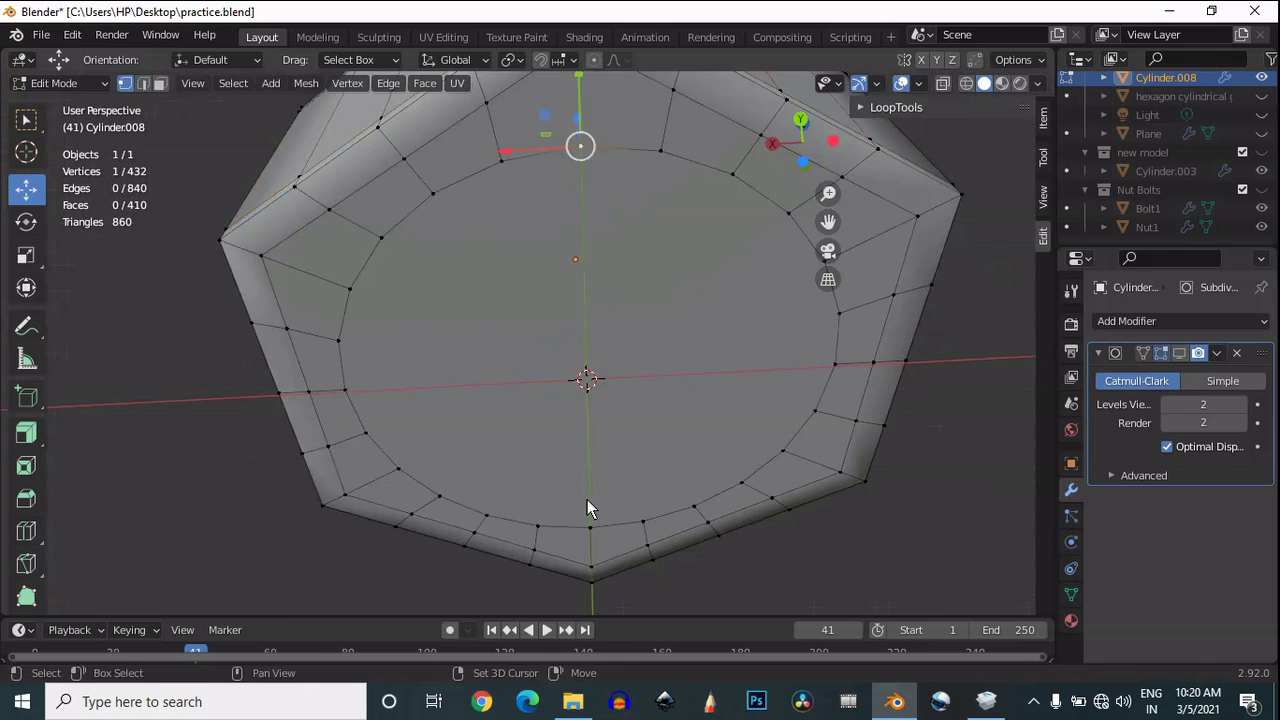
left_click(588, 506, "shift")
right_click(572, 394)
left_click(555, 372)
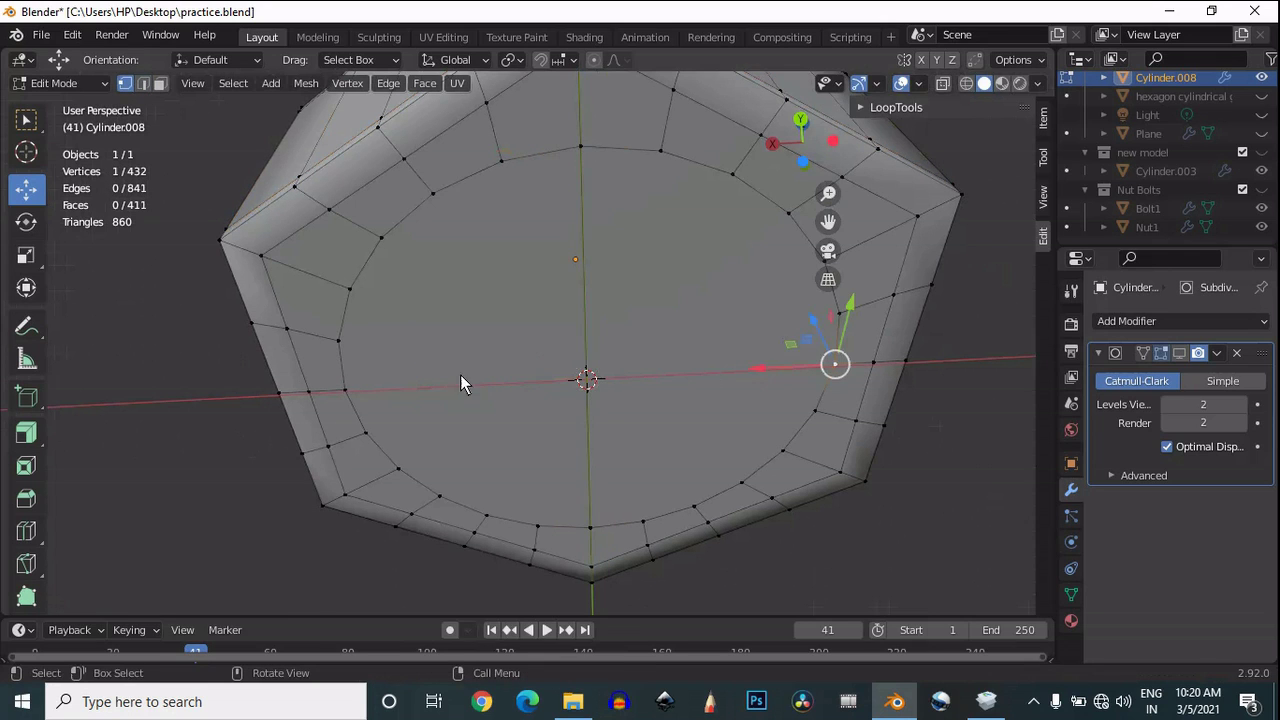
right_click(453, 366)
left_click(453, 366)
Step: Connect opposite vertex pairs of the base circle with four edges parallel to the Y axis, two on each side of centre
scroll(738, 307, "down", 5)
left_click(801, 156)
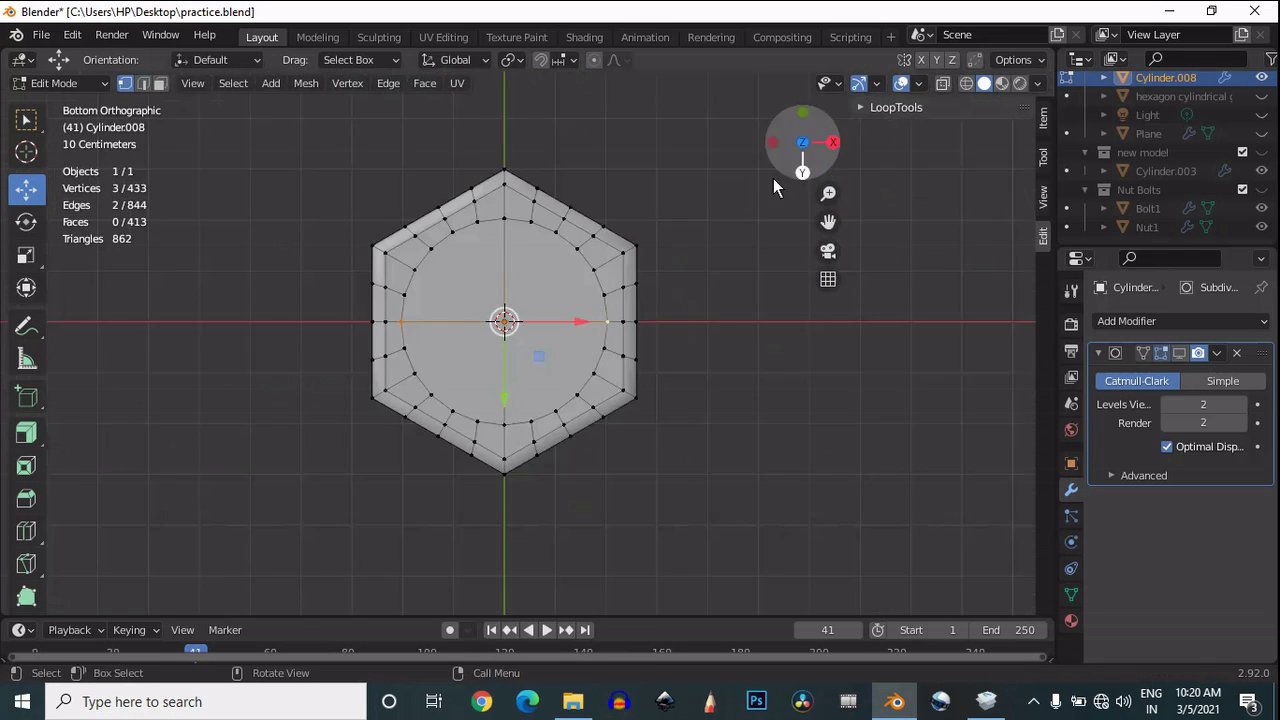
scroll(600, 140, "up", 3)
right_click(547, 312)
left_click(547, 312)
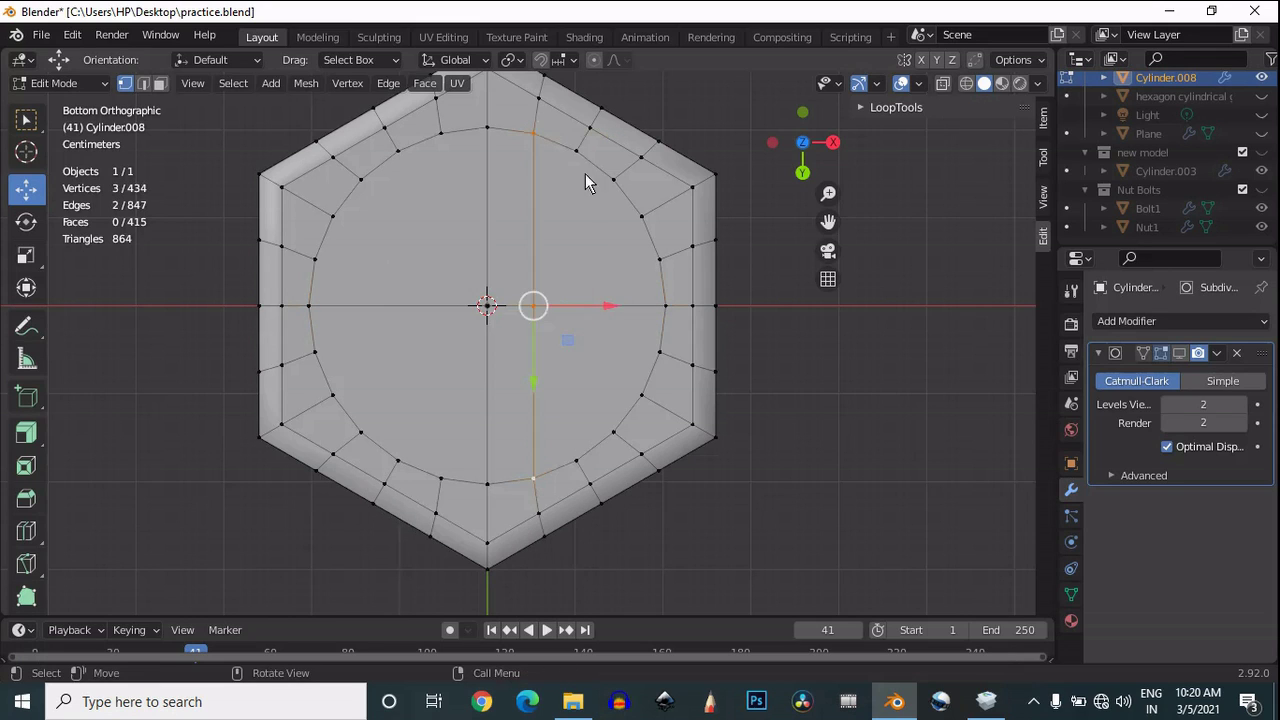
right_click(595, 286)
left_click(595, 286)
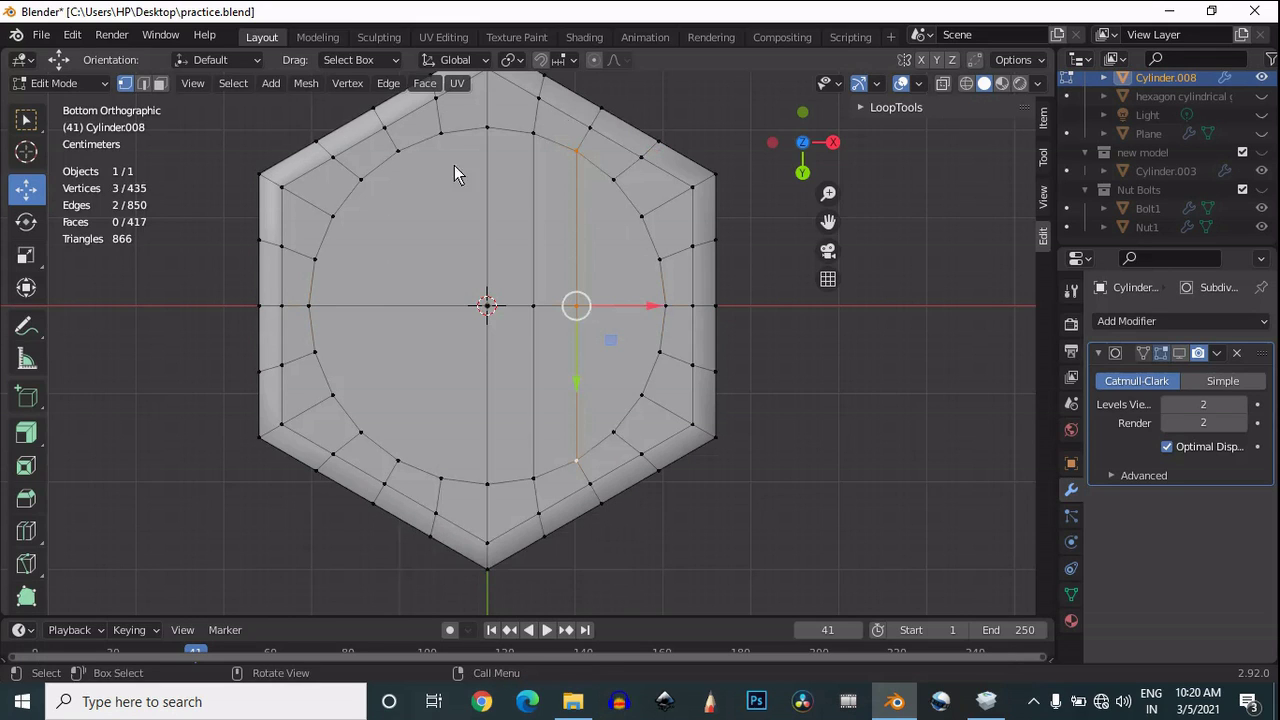
right_click(432, 269)
left_click(432, 269)
left_click(398, 152)
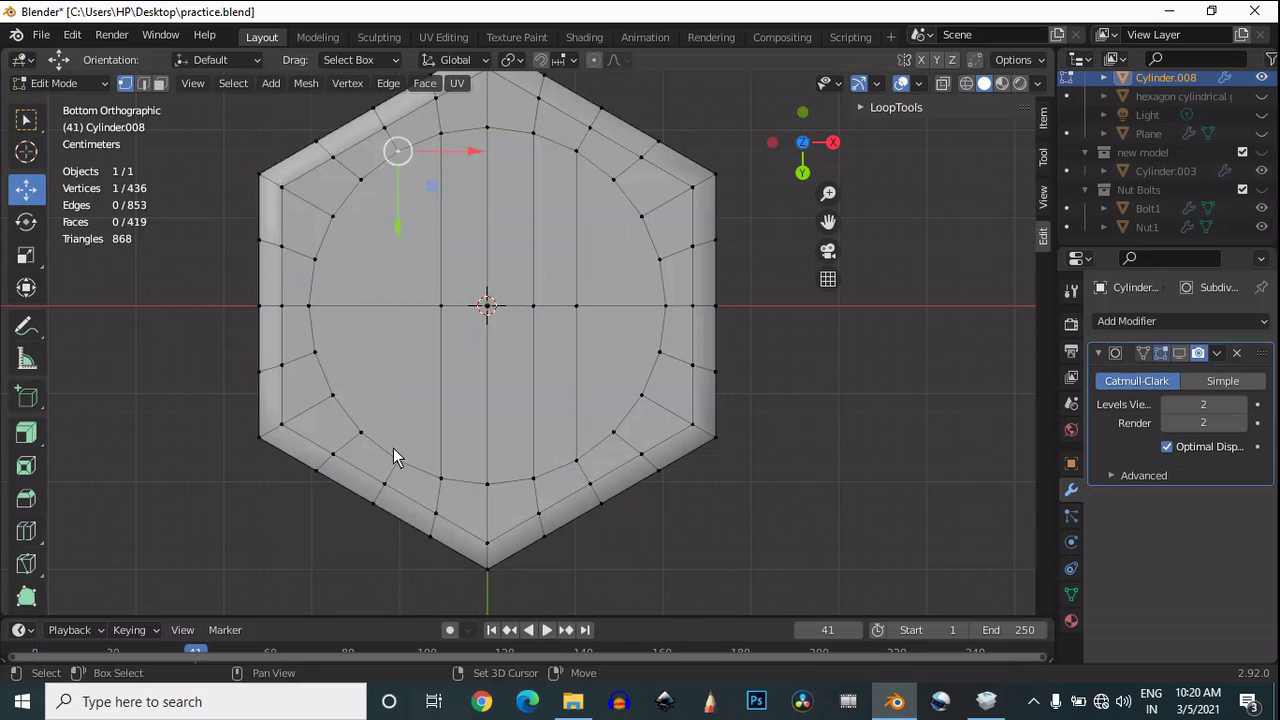
left_click(395, 455, "shift")
right_click(391, 302)
left_click(391, 302)
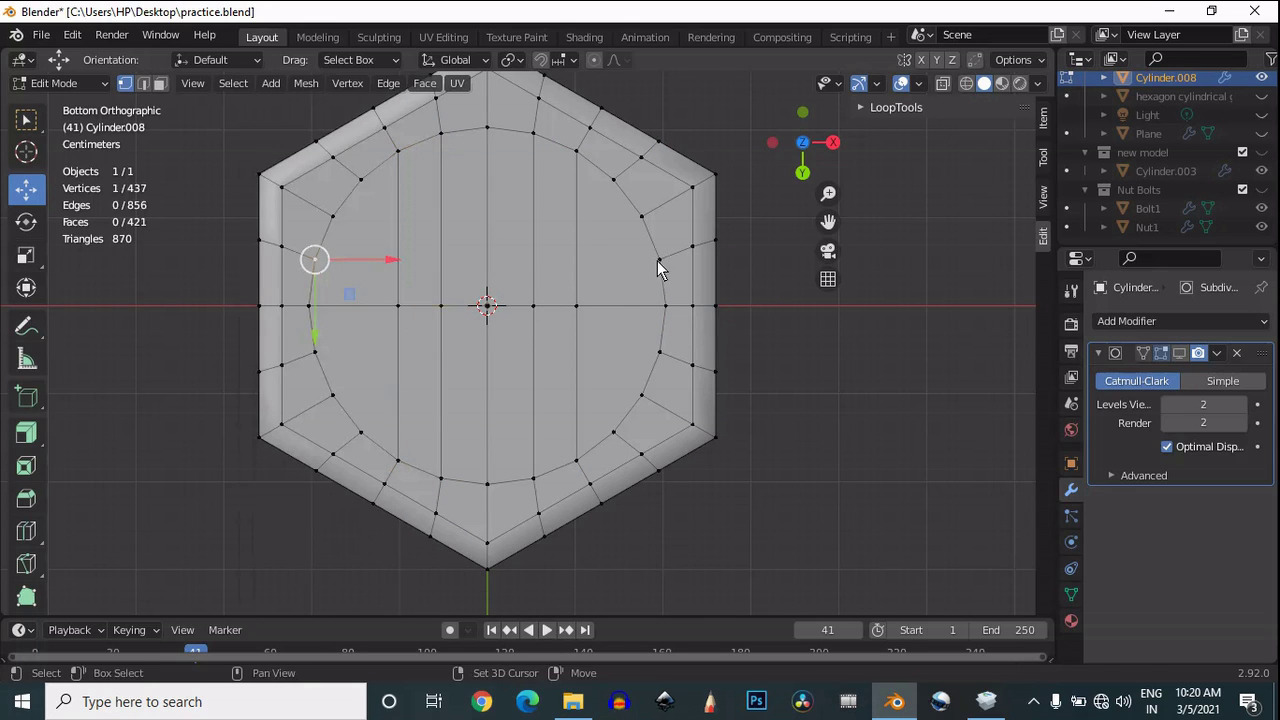
Step: Connect opposite vertex pairs of the base circle with four edges parallel to the X axis, two on each side of centre
left_click(658, 258, "shift")
right_click(586, 249)
left_click(586, 249)
left_click(353, 234)
left_click(641, 216, "shift")
right_click(557, 226)
left_click(557, 226)
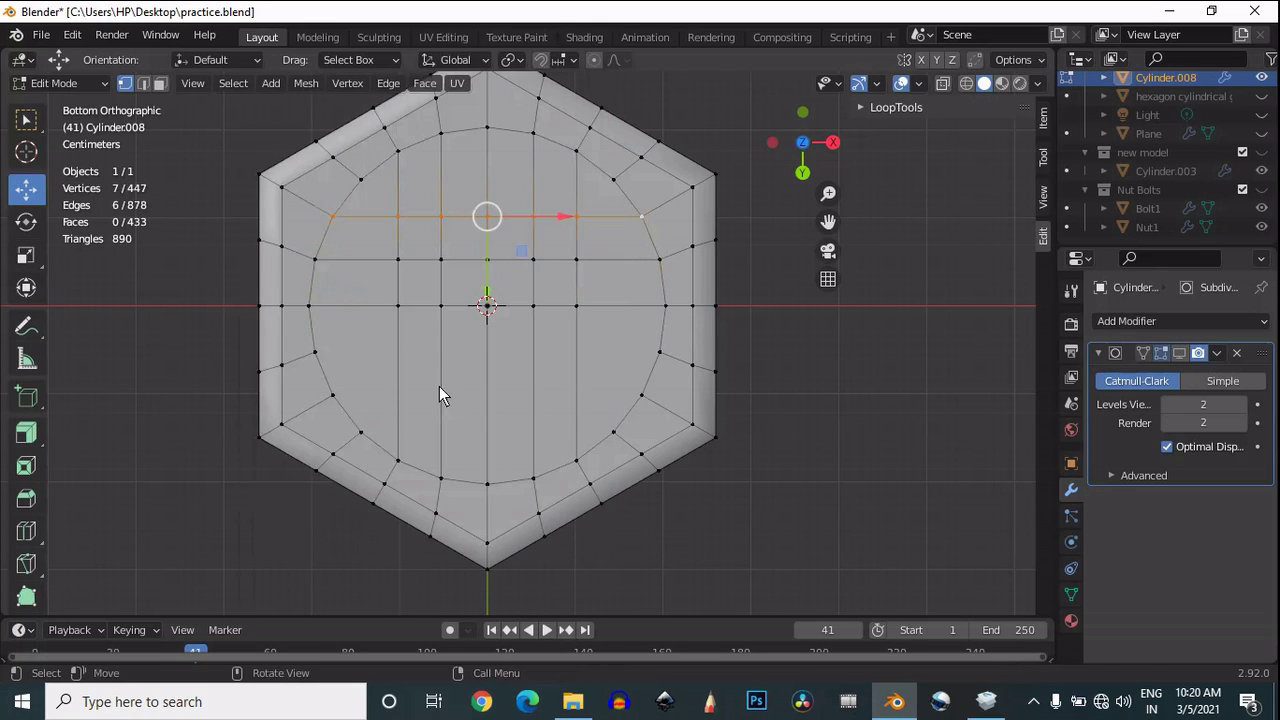
right_click(488, 360)
left_click(488, 360)
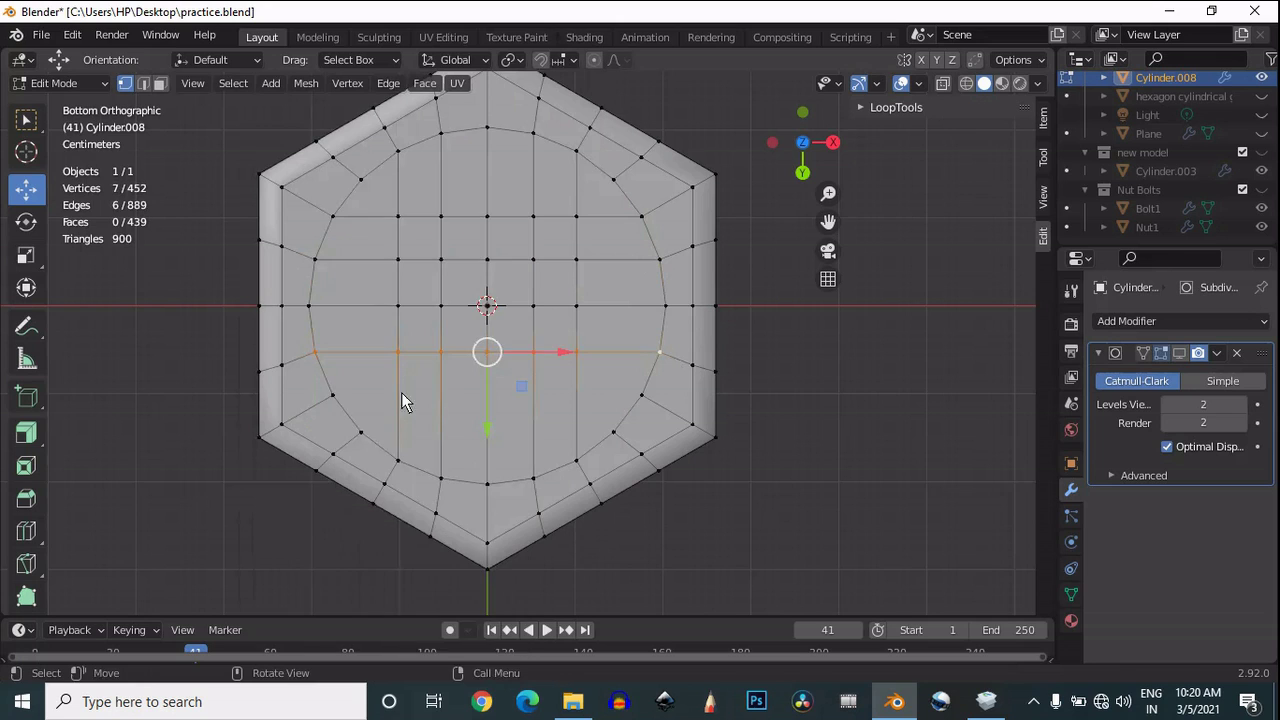
left_click(618, 398, "shift")
right_click(614, 398)
left_click(580, 370)
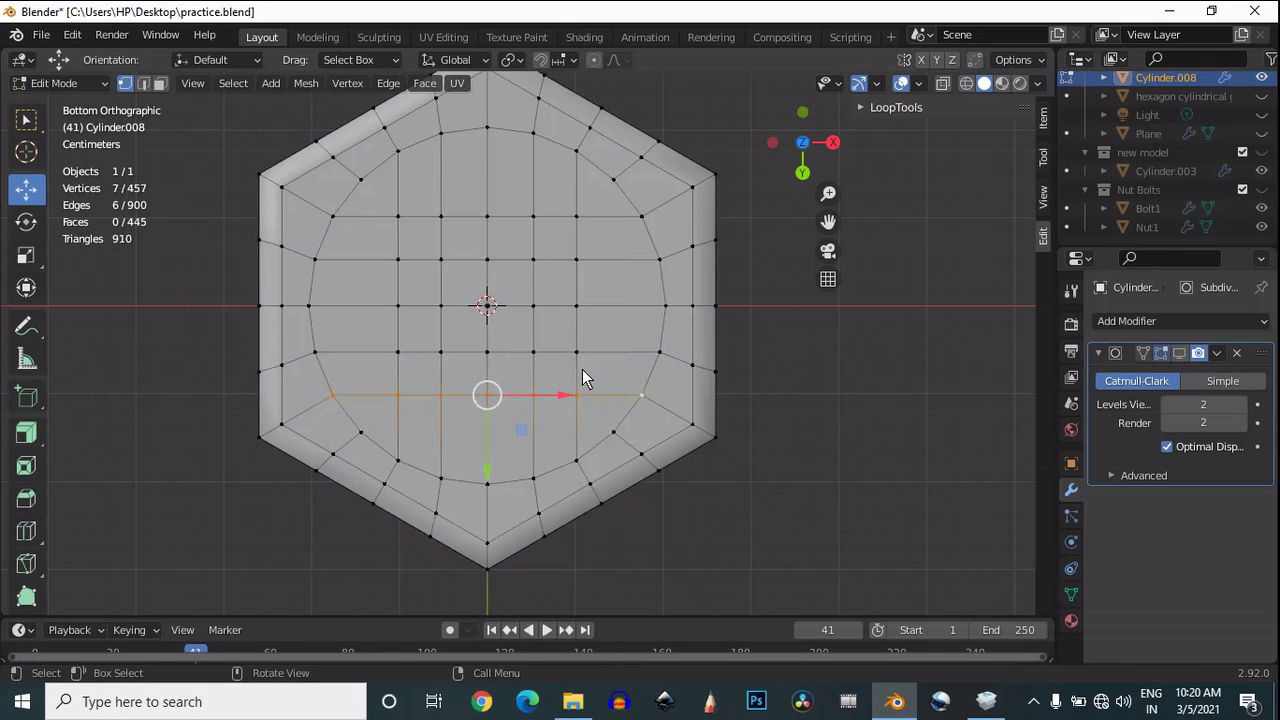
left_click(643, 368)
Step: Inspect the subdivided nut without overlays, and switch back to the unsmoothed mesh with overlays shown
left_click(806, 146)
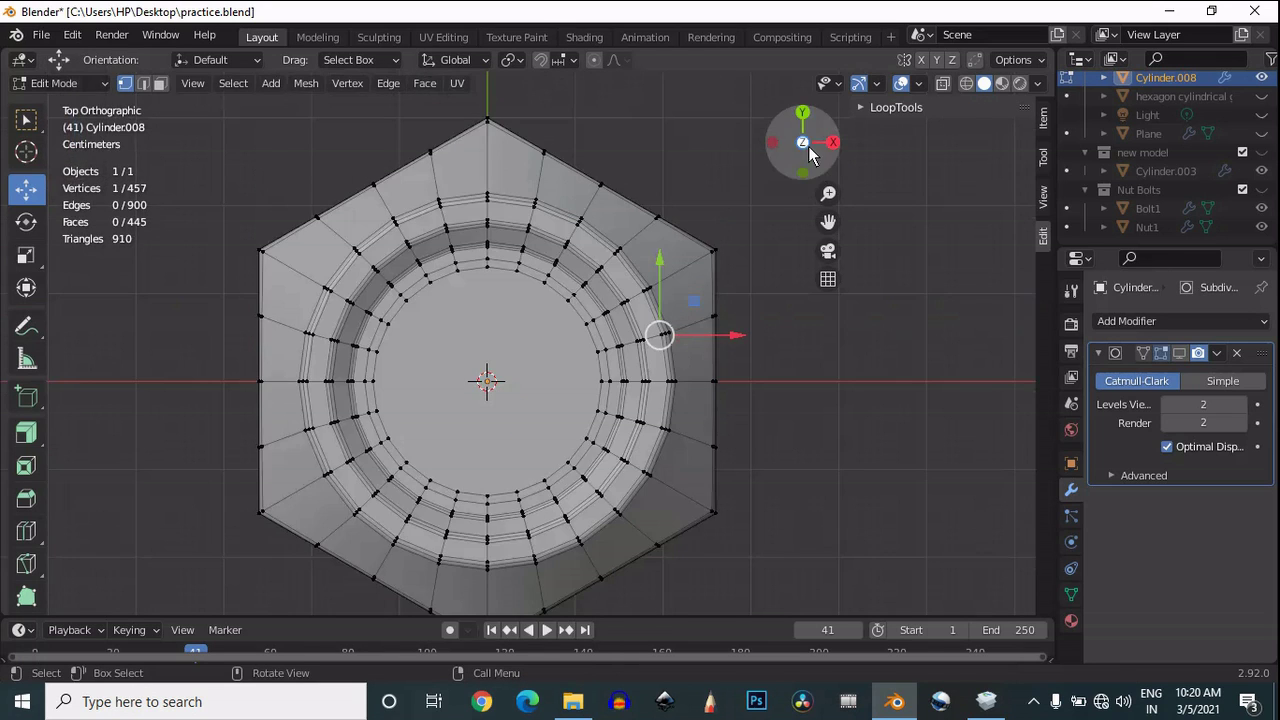
scroll(458, 270, "up", 4)
scroll(503, 254, "down", 4)
left_click_drag(803, 124, 804, 40)
key("Tab")
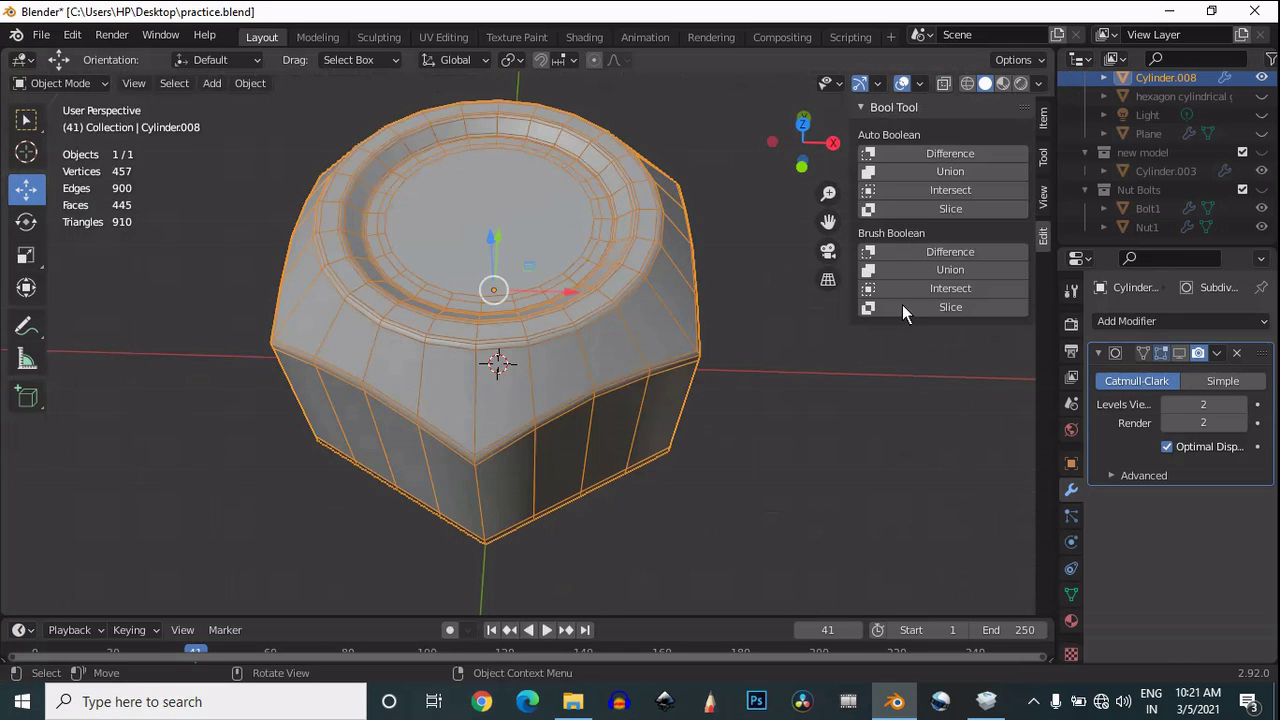
left_click(1179, 355)
left_click(901, 84)
scroll(792, 192, "down", 4)
mouse_move(800, 150)
left_mouse_down()
mouse_move(749, 541)
mouse_move(847, 295)
mouse_move(857, 315)
mouse_move(793, 186)
mouse_move(807, 158)
left_mouse_up()
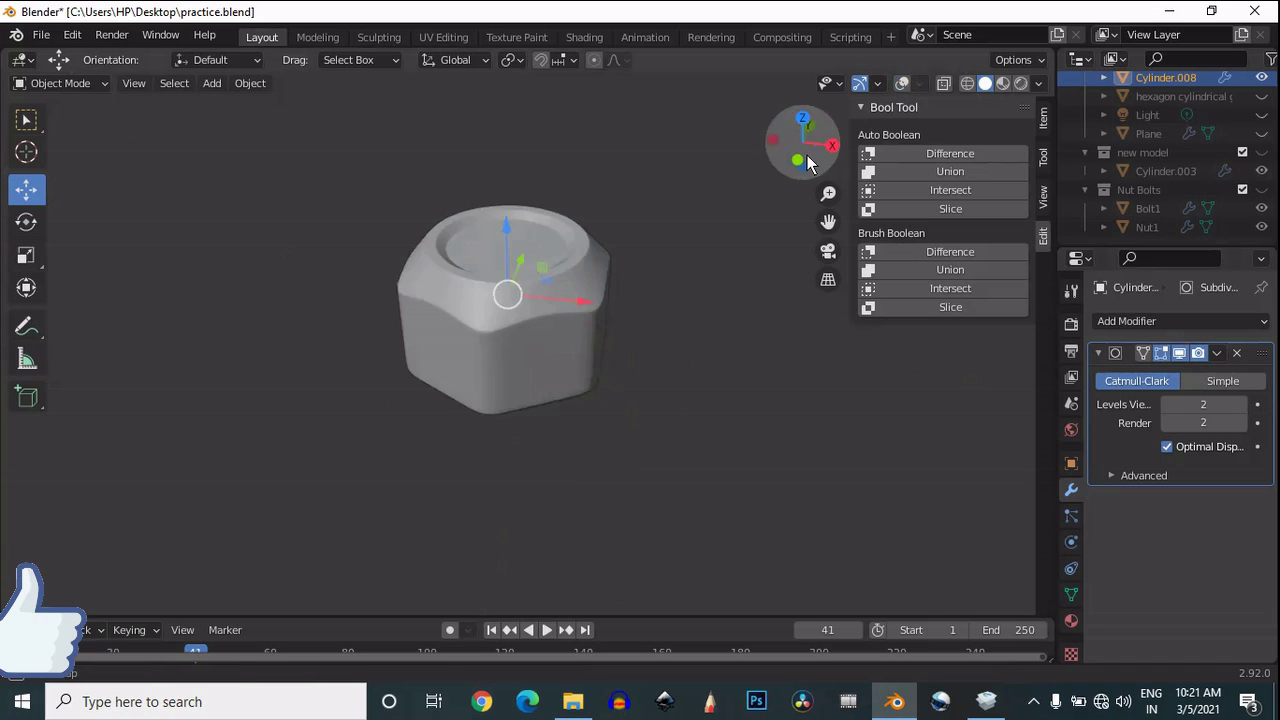
scroll(826, 212, "up", 5)
left_click_drag(828, 222, 859, 412)
scroll(827, 205, "down", 3)
left_click_drag(828, 160, 795, 138)
left_click(1180, 353)
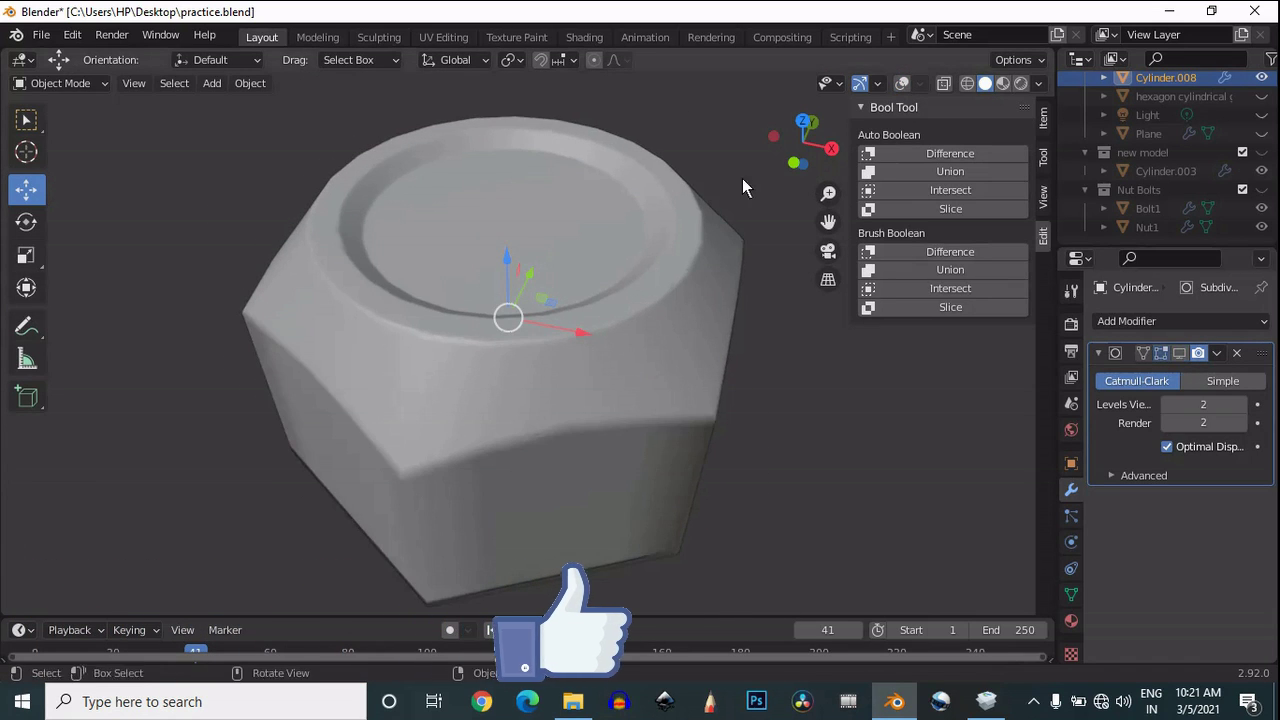
left_click(901, 83)
Step: Select the circular face inside the top recess and scale it to 0.878 in X and Y only
left_click(803, 121)
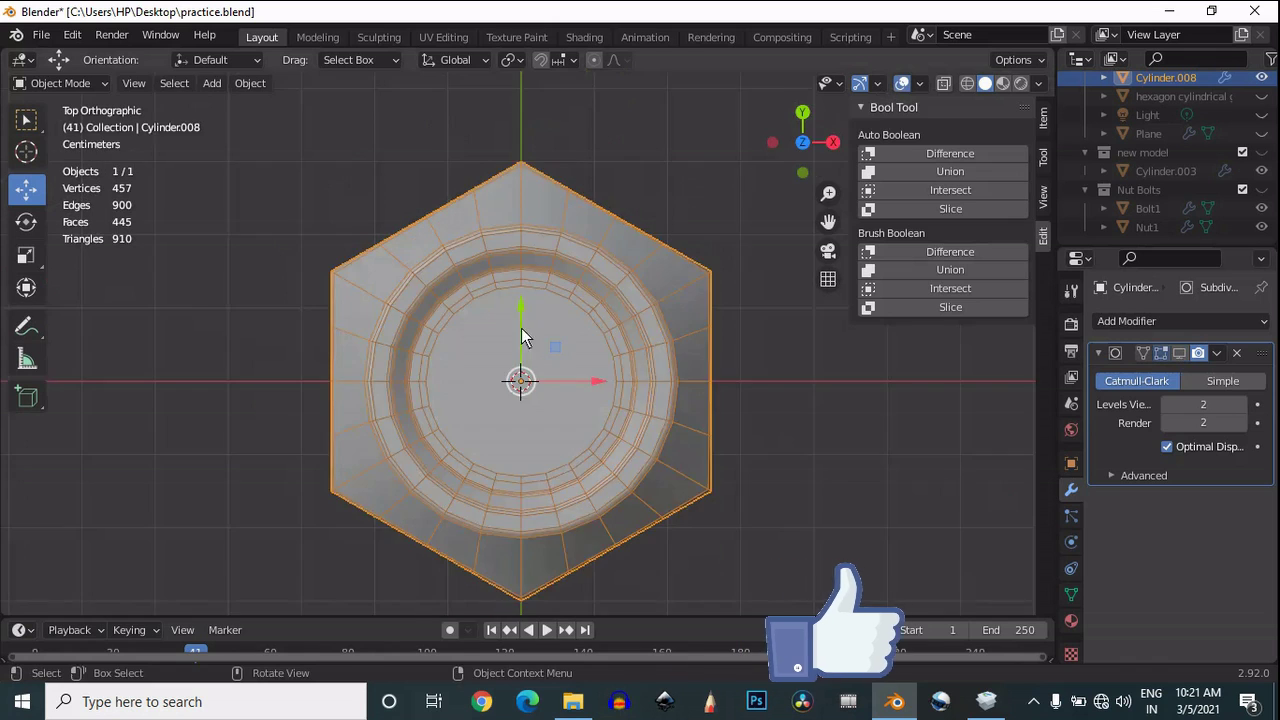
key("Tab")
scroll(524, 332, "up", 4)
scroll(575, 338, "down", 1)
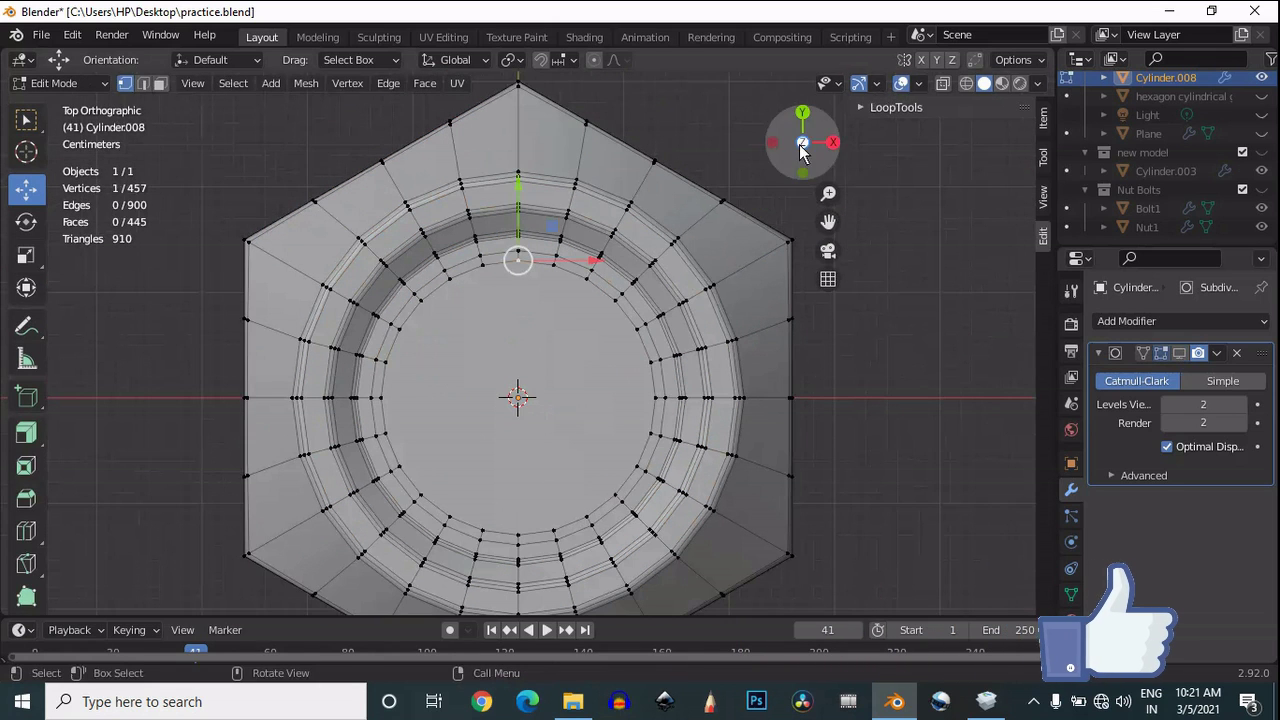
key("3")
left_click(481, 380)
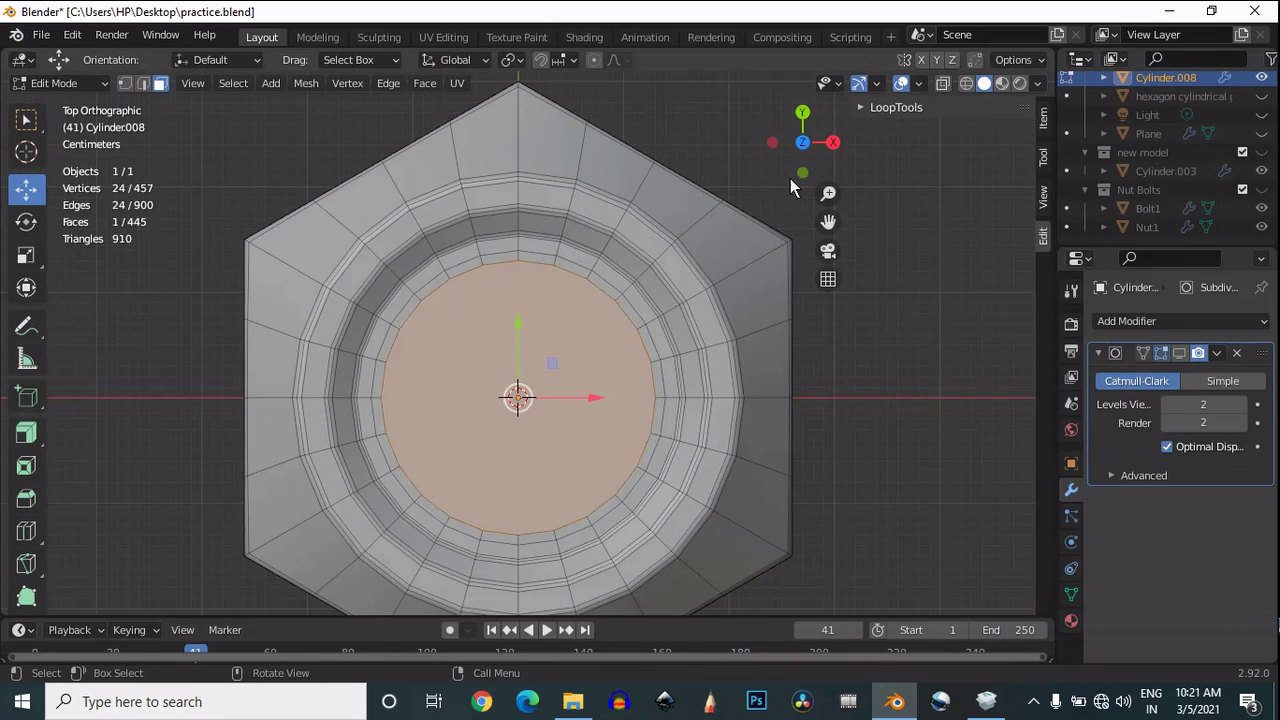
left_click_drag(790, 178, 829, 240)
key("KP_Decimal")
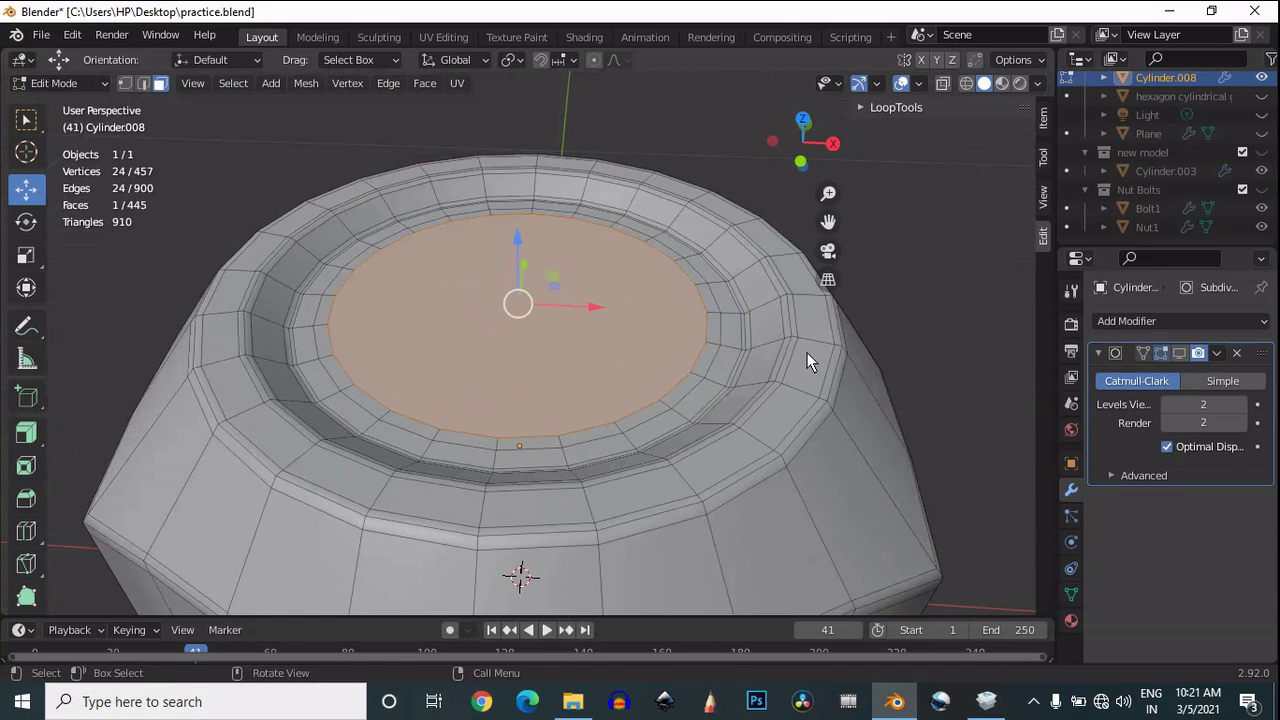
key("s")
key("shift+z")
left_click(774, 346)
Step: Extrude the recess face down by about 0.022 m and inset it twice, by about 0.011 m and 0.029 m
key("e")
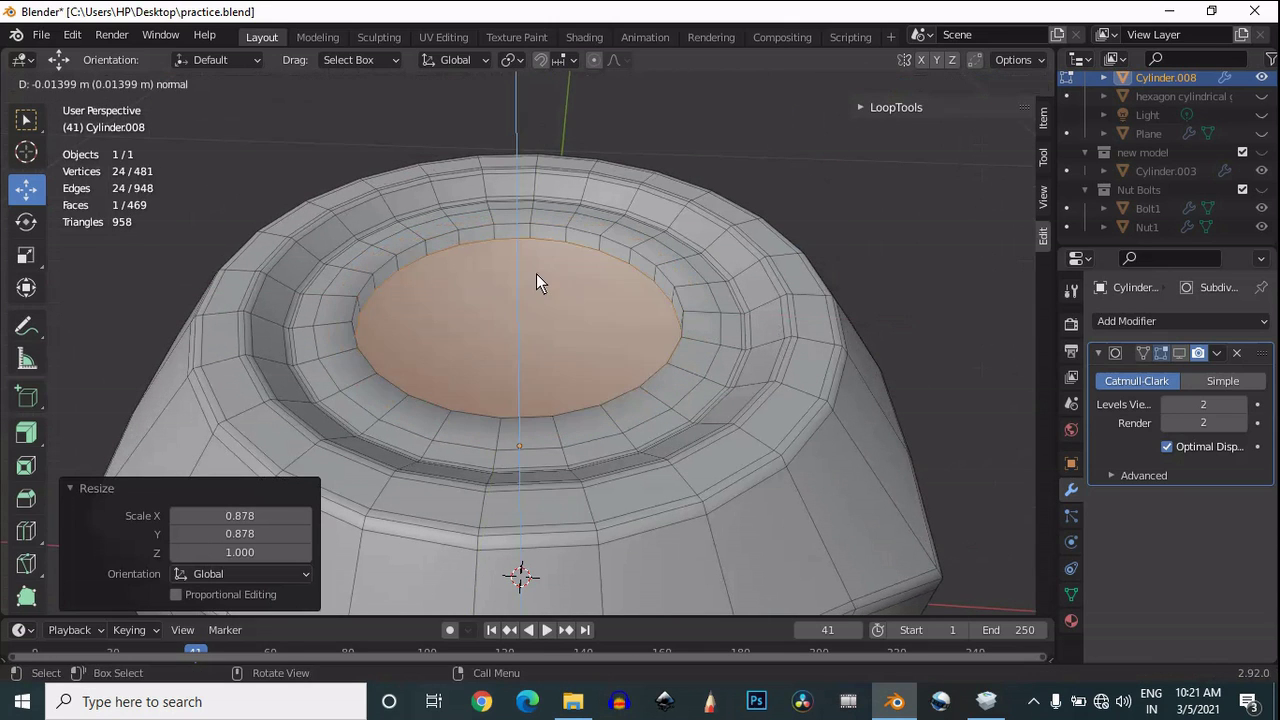
left_click(541, 282)
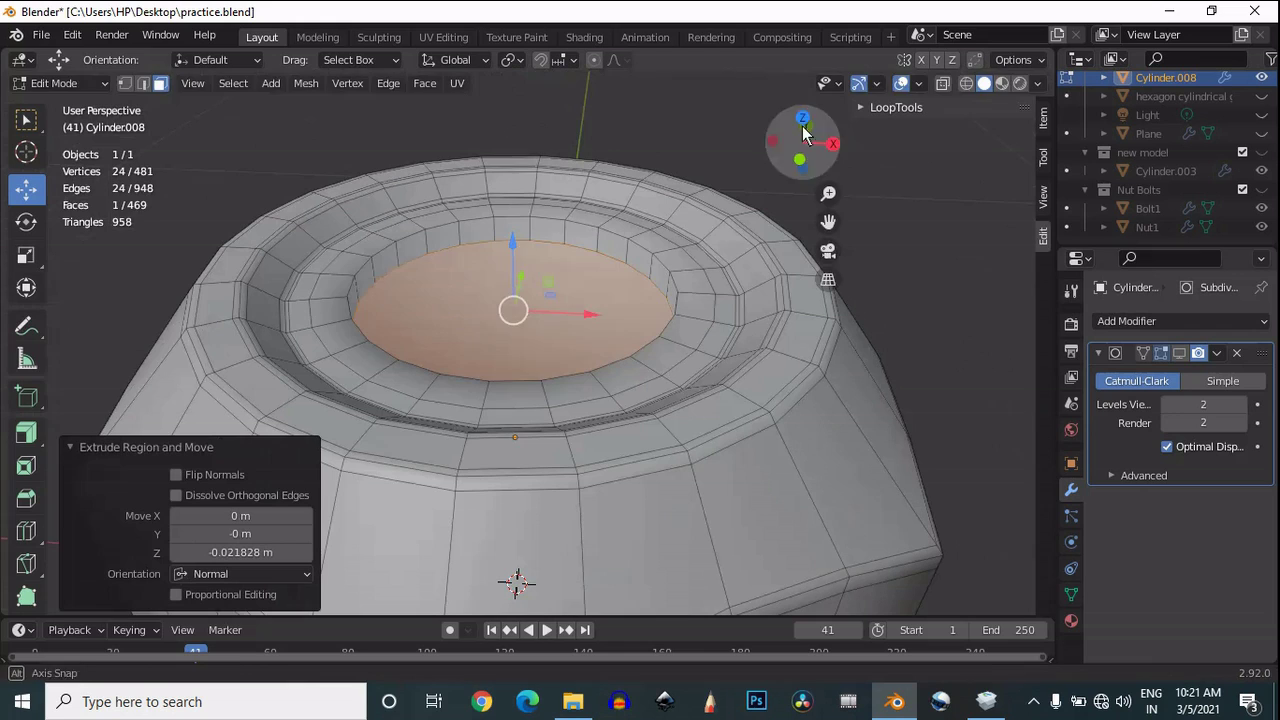
key("i")
left_click(828, 337)
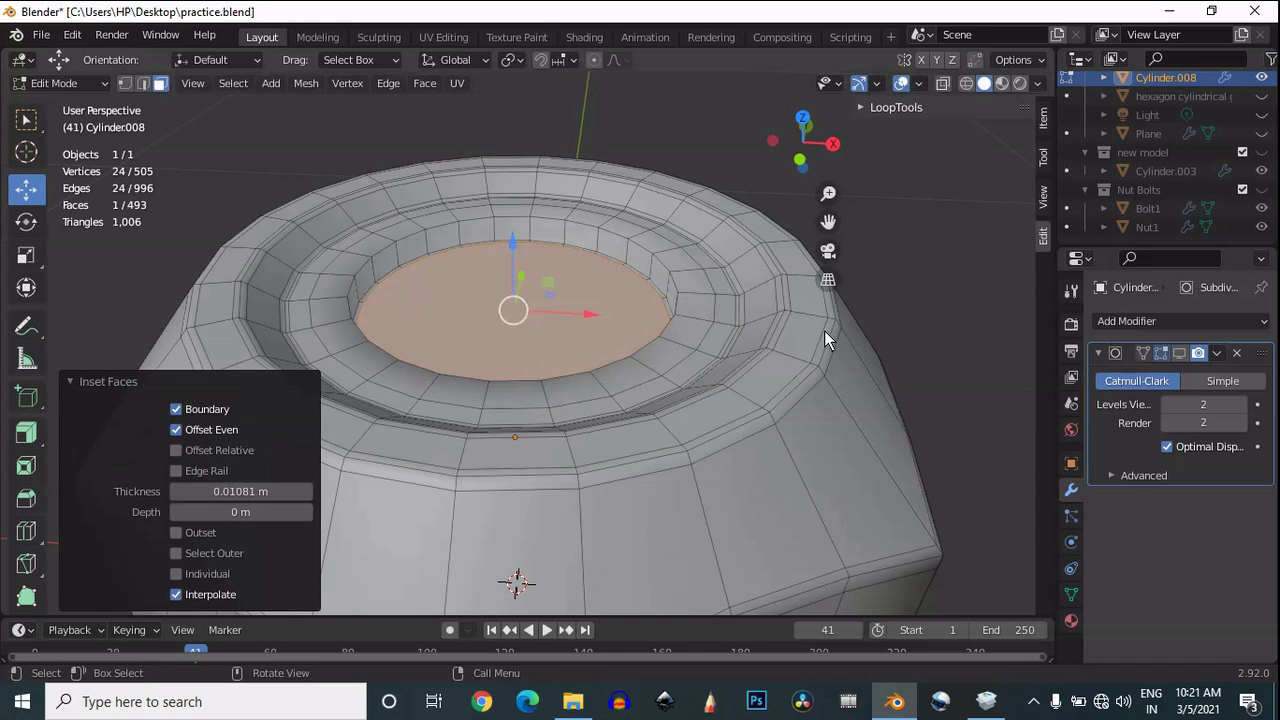
key("i")
left_click(790, 332)
Step: Add two loop cuts around the new recess wall, slid close to its upper and lower edges with factors 0.7 and -0.7
middle_click_drag(720, 294, 721, 235, "ctrl")
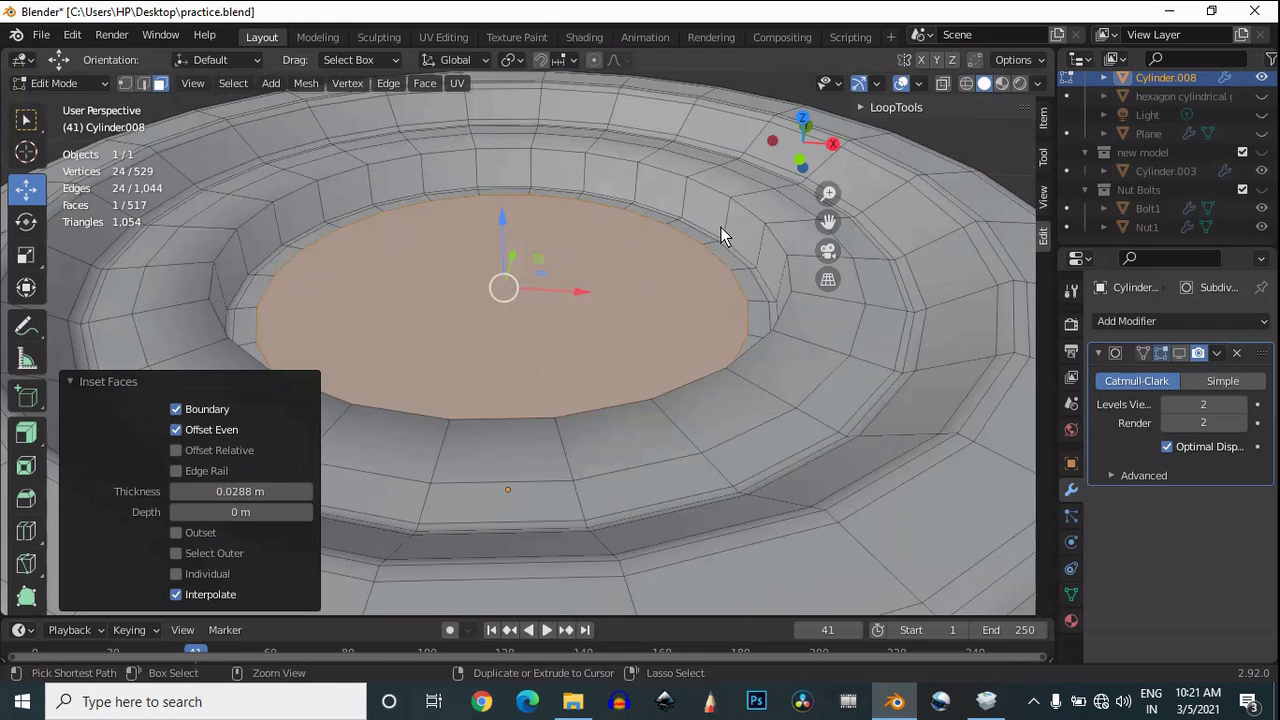
key("ctrl+r")
left_click(714, 204)
left_click(713, 197)
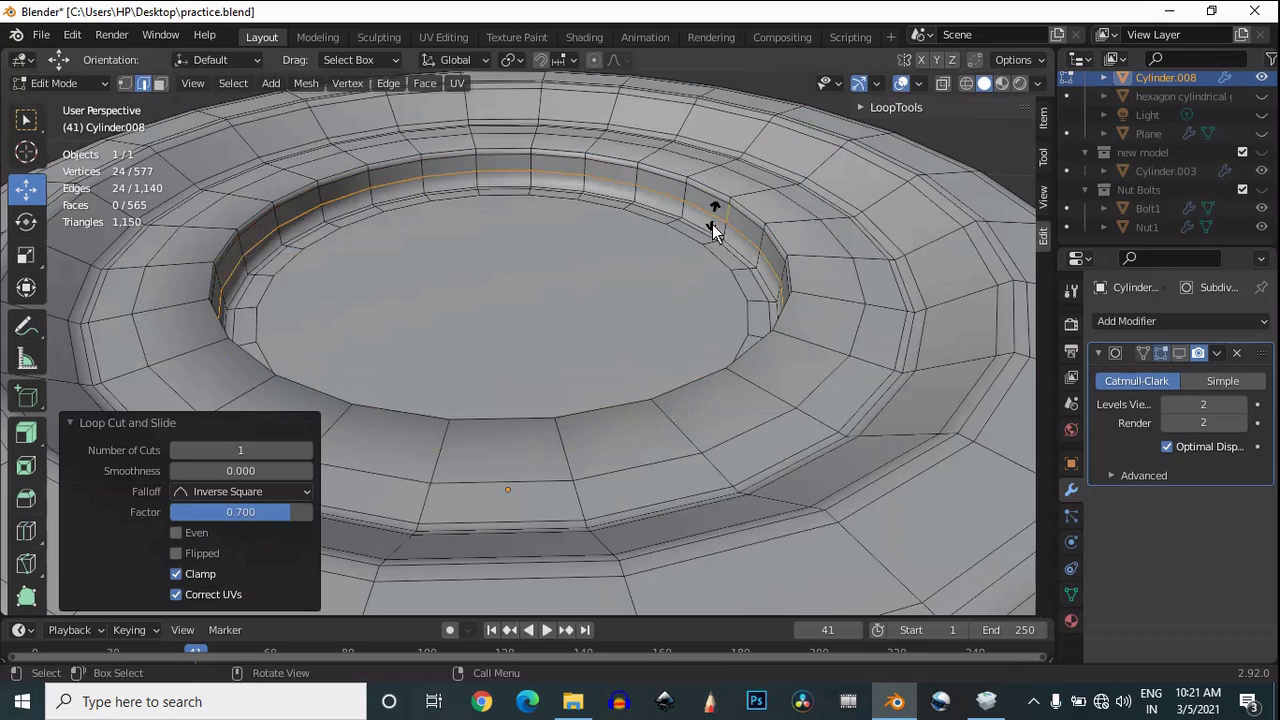
key("g")
key("g")
left_click(714, 234)
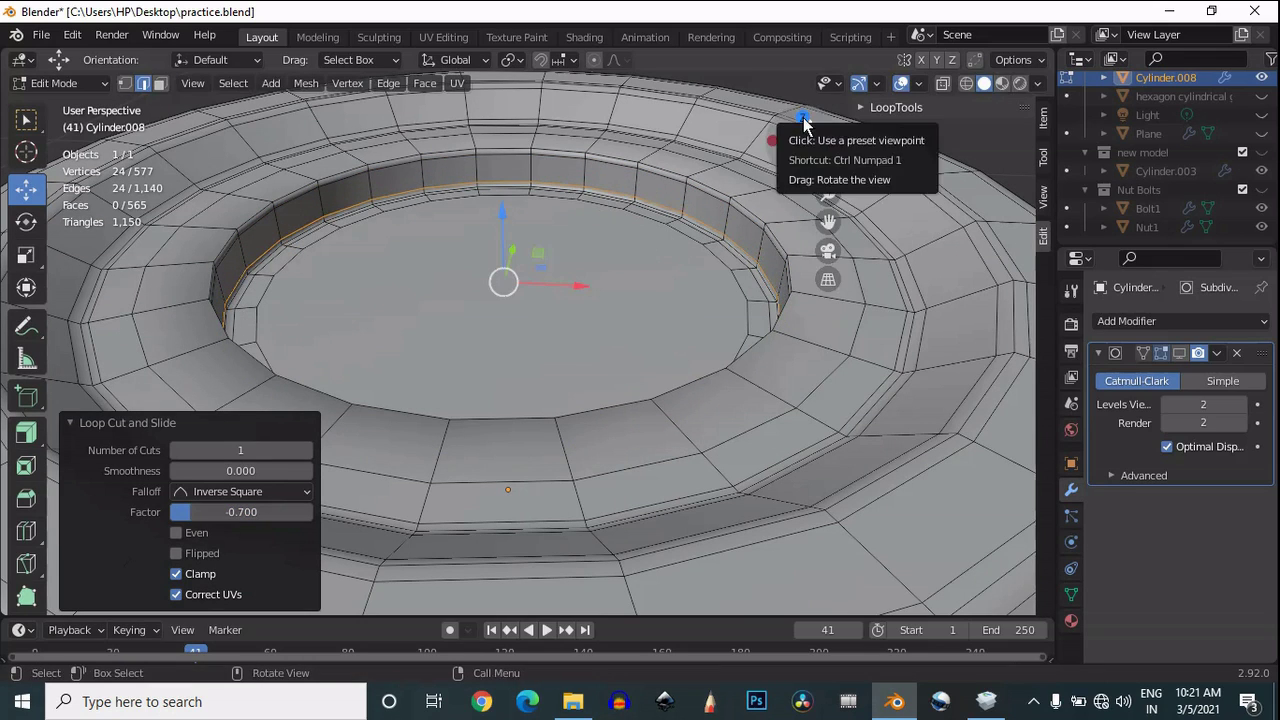
Step: Connect opposite vertices of the recess floor with an edge along the Y axis and a parallel edge on its +X side
left_click(803, 119)
left_click(804, 119)
key("1")
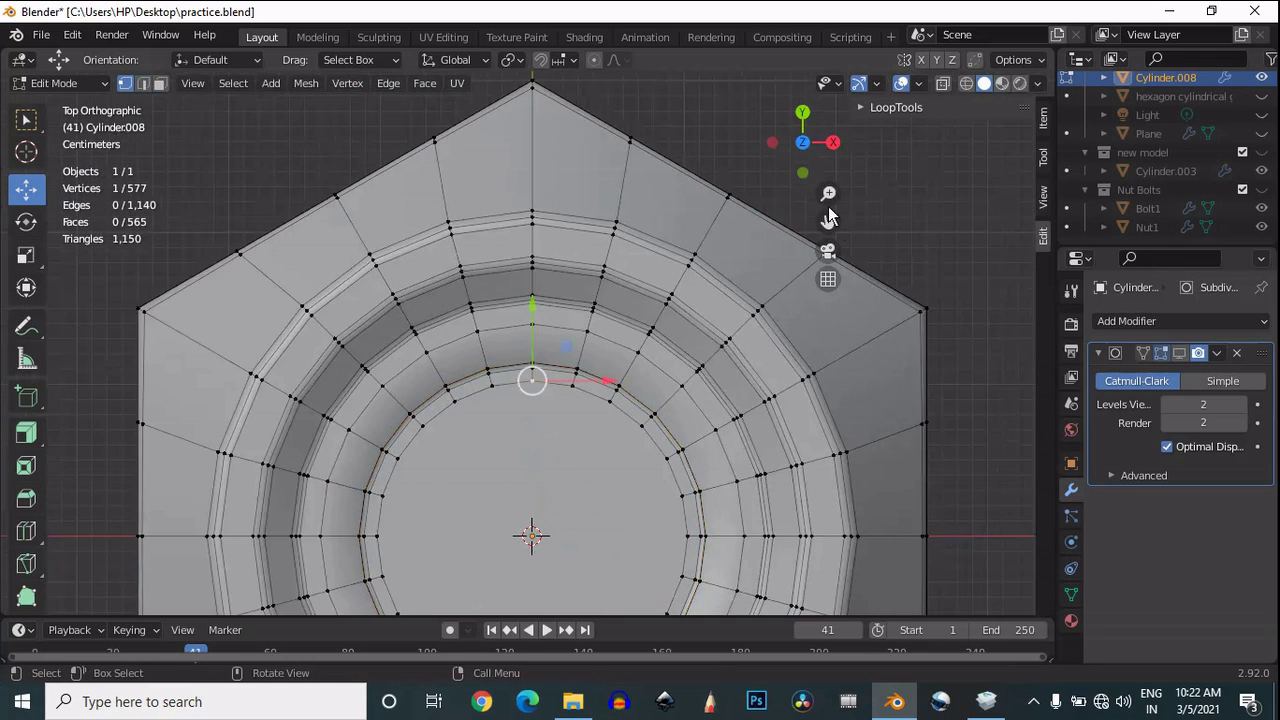
left_click_drag(828, 215, 558, 438)
left_click(558, 440, "shift")
right_click(544, 362)
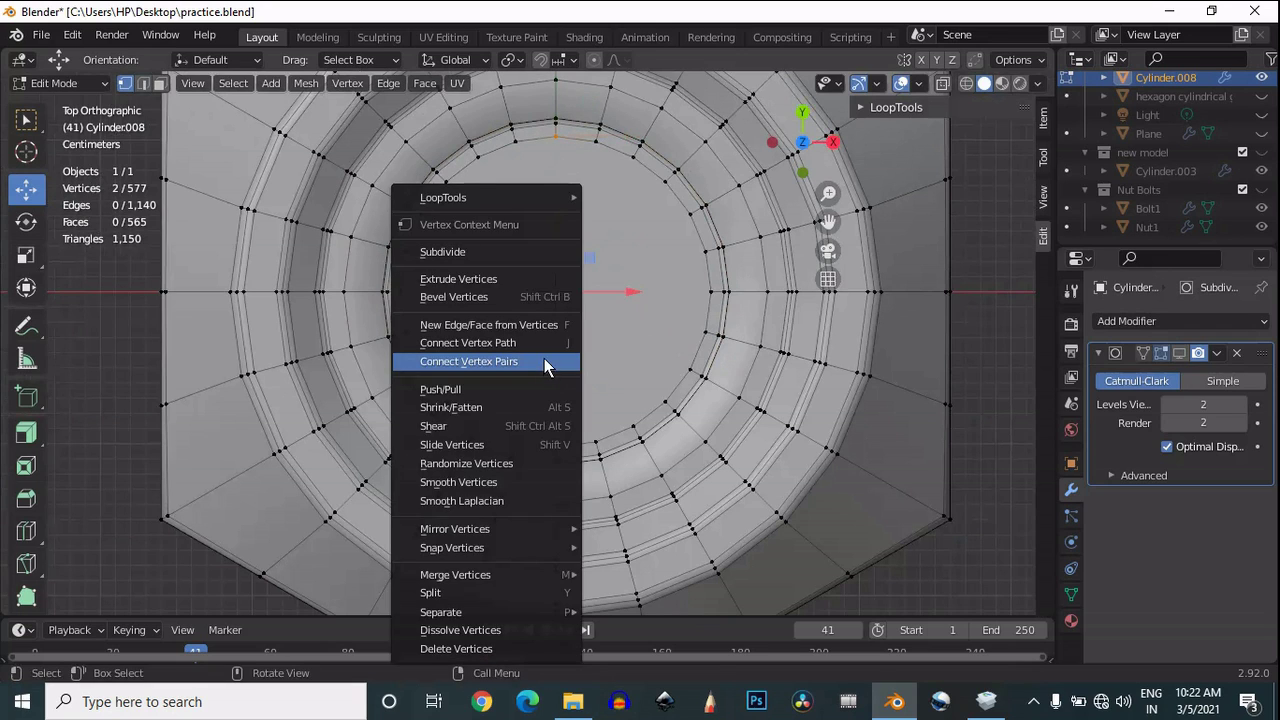
left_click(544, 361)
left_click(597, 440, "shift")
right_click(585, 334)
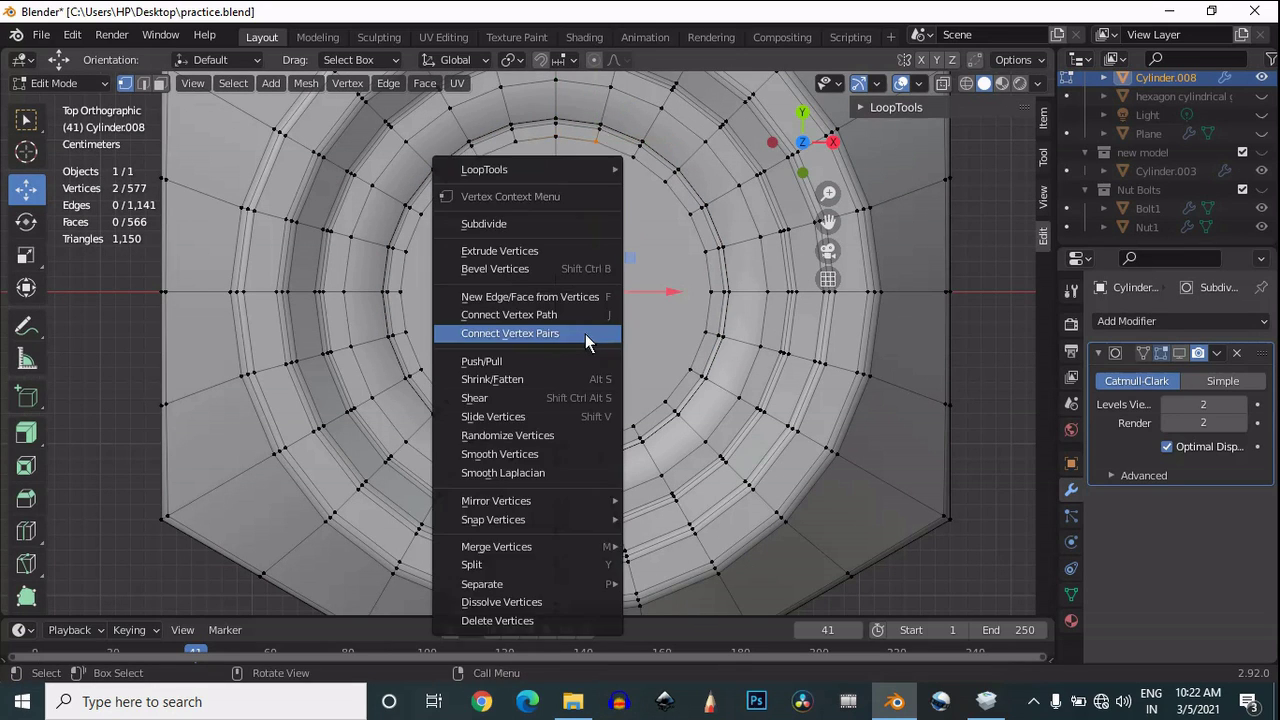
left_click(585, 334)
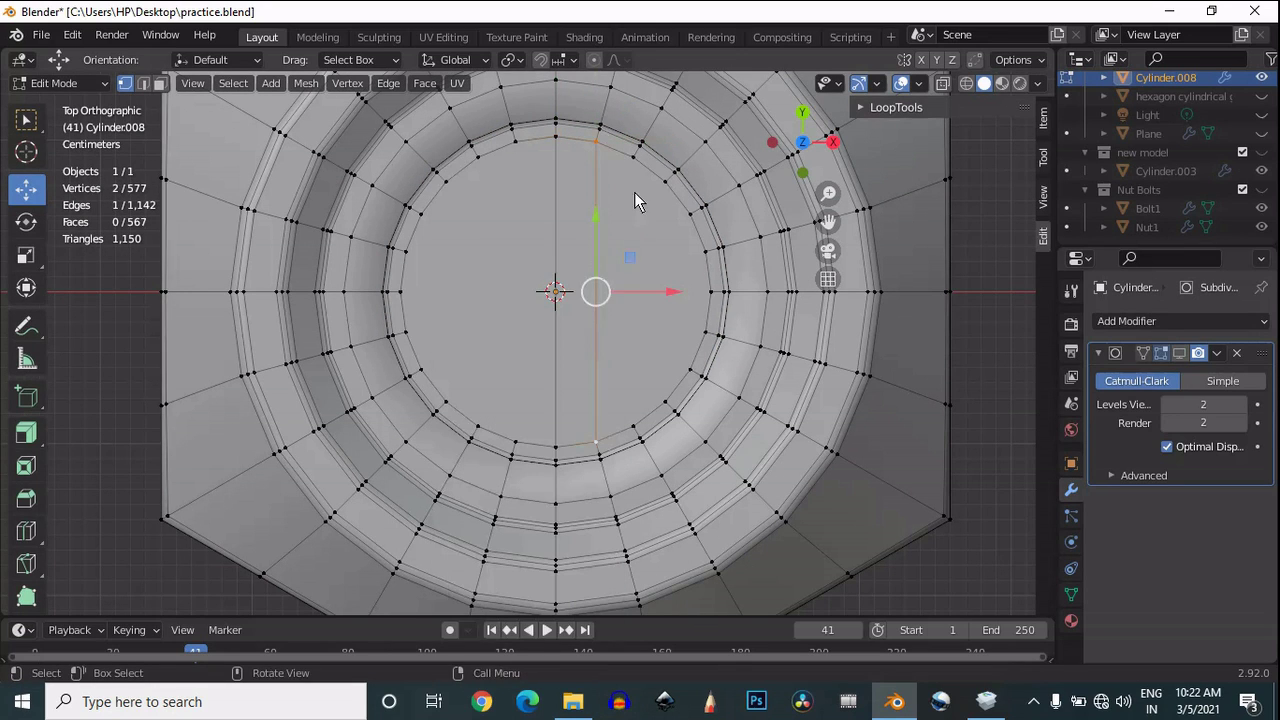
Step: Connect opposite vertices of the recess floor with an edge along the X axis and a parallel edge on each side
left_click(415, 289, "shift")
right_click(444, 284)
left_click(445, 284)
left_click(411, 252)
left_click(682, 251, "shift")
right_click(683, 253)
left_click(684, 254)
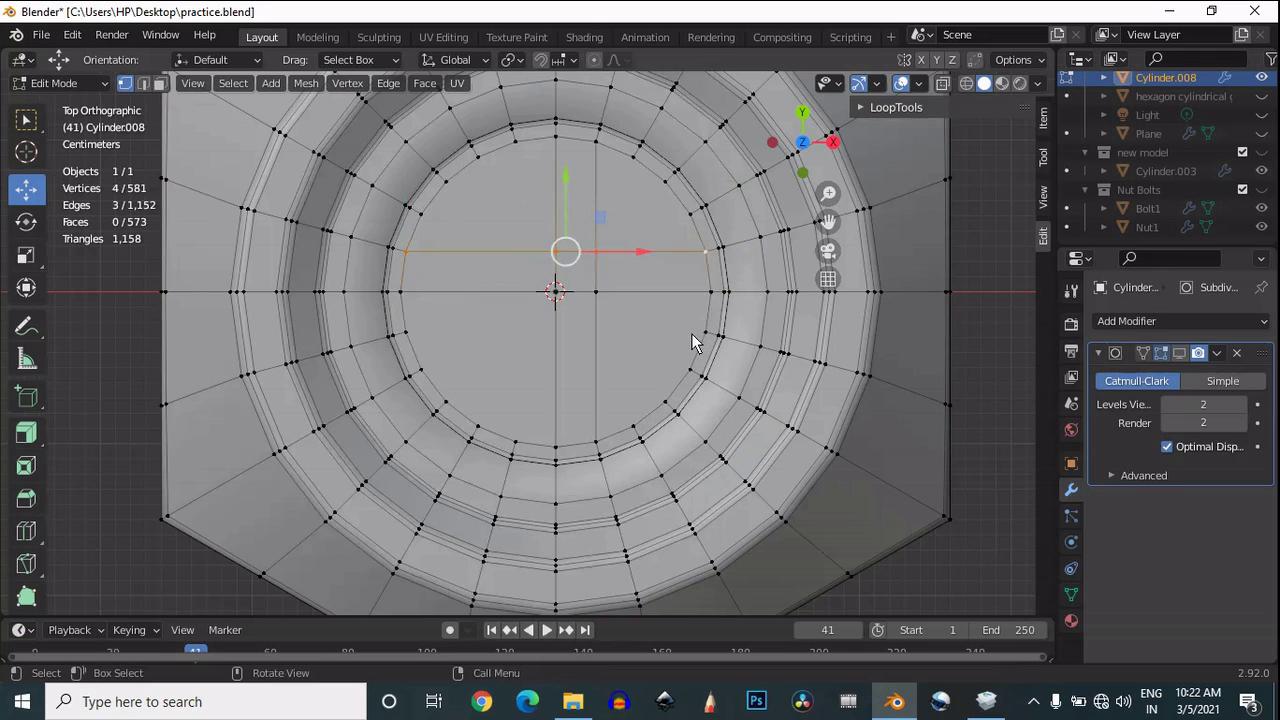
left_click(691, 334)
left_click(428, 330, "shift")
right_click(427, 329)
left_click(427, 329)
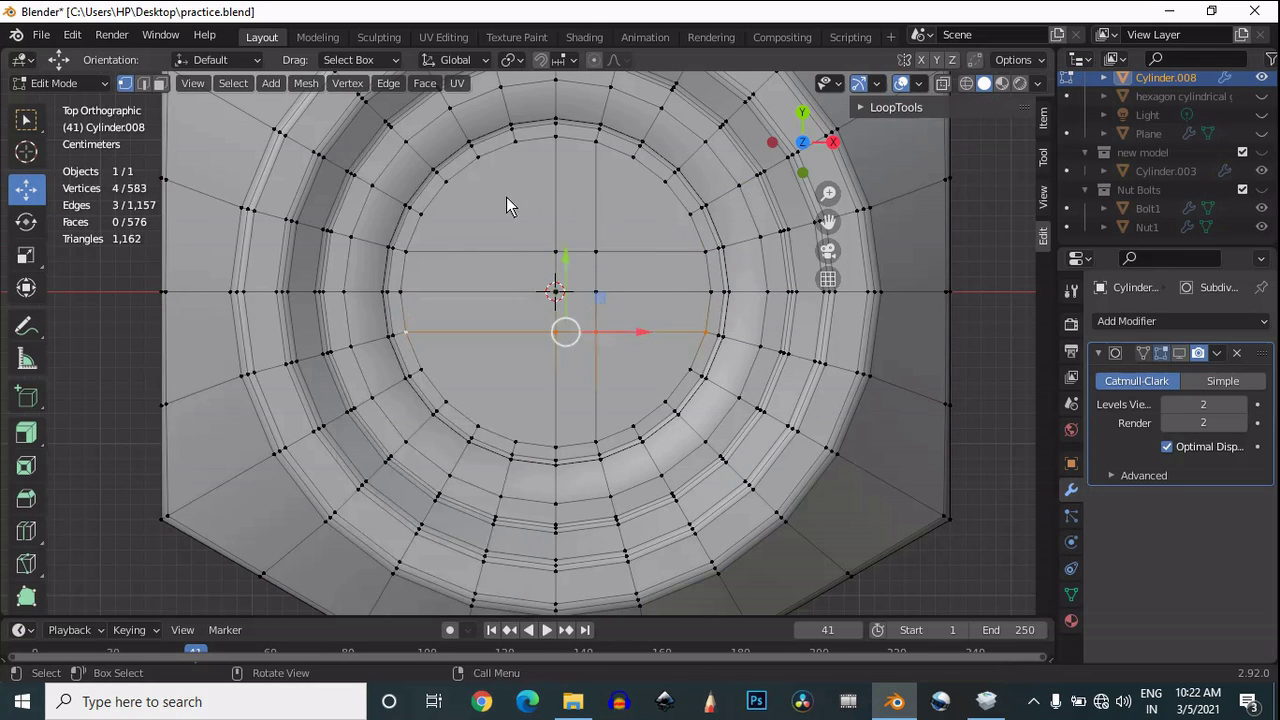
Step: Connect opposite floor vertices parallel to the Y axis with two edges on the -X side and an outer one on the +X side
left_click(514, 442, "shift")
right_click(511, 337)
left_click(511, 337)
left_click(459, 388, "shift")
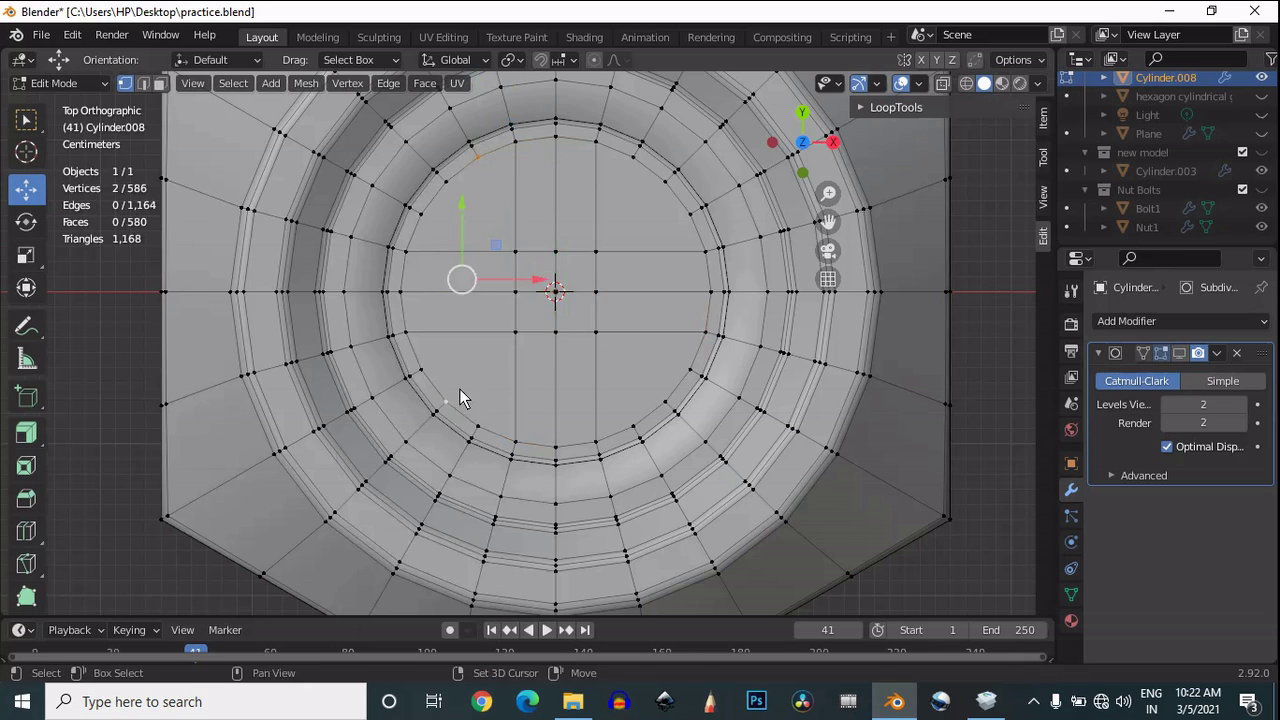
key("ctrl+z")
left_click(479, 412, "shift")
right_click(481, 358)
left_click(481, 358)
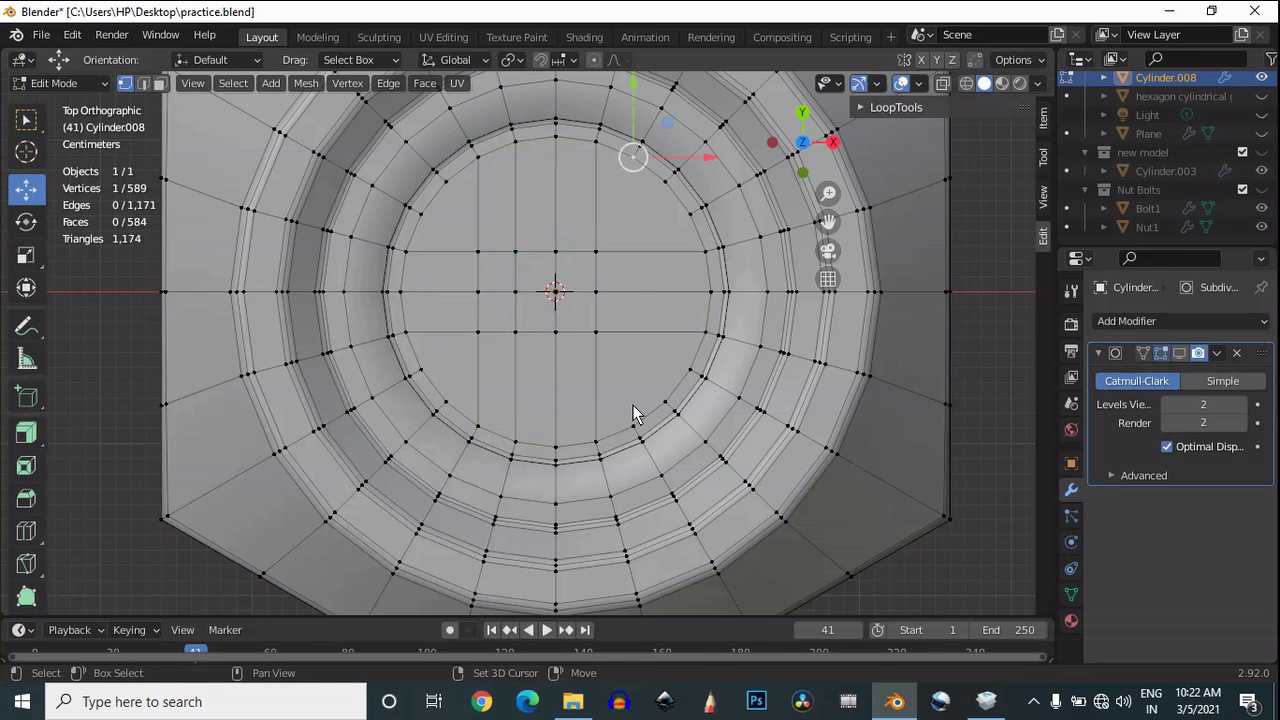
right_click(630, 358)
left_click(630, 358)
Step: Complete the recess floor grid with an outer edge parallel to the X axis on both the -Y and +Y sides
left_click(689, 370)
left_click(423, 378, "shift")
right_click(484, 346)
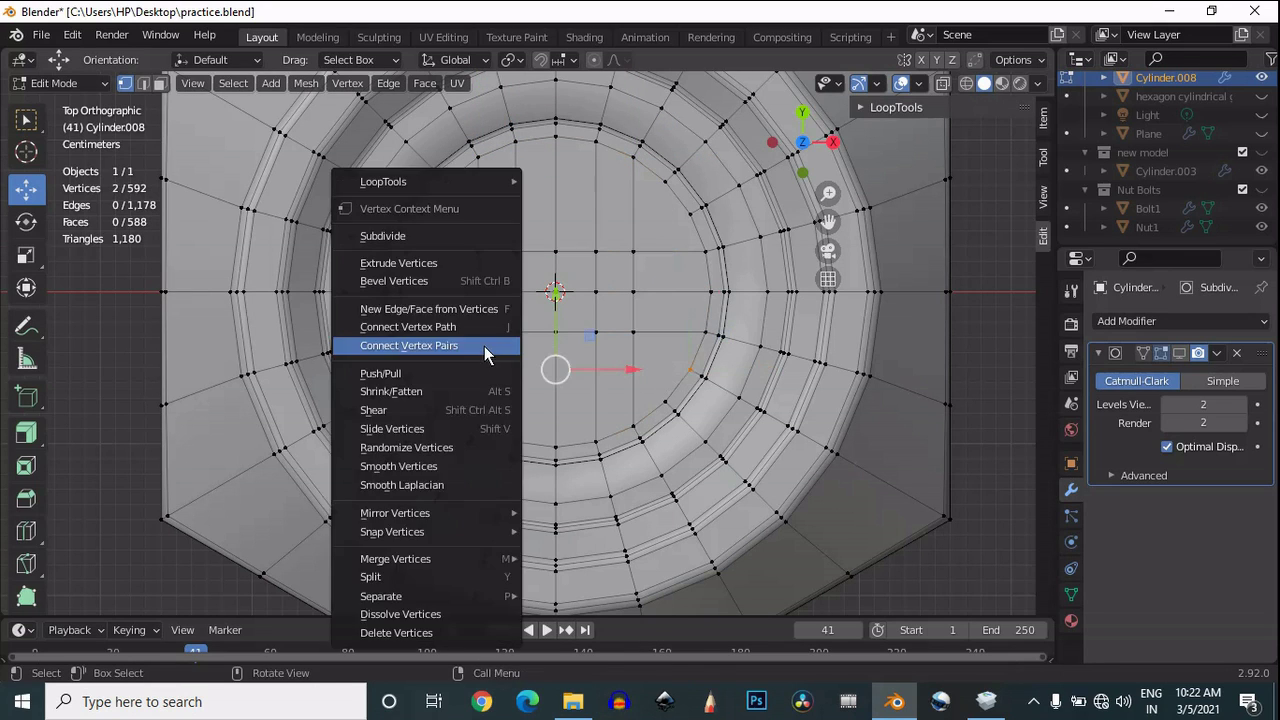
left_click(484, 346)
right_click(646, 212)
left_click(646, 212)
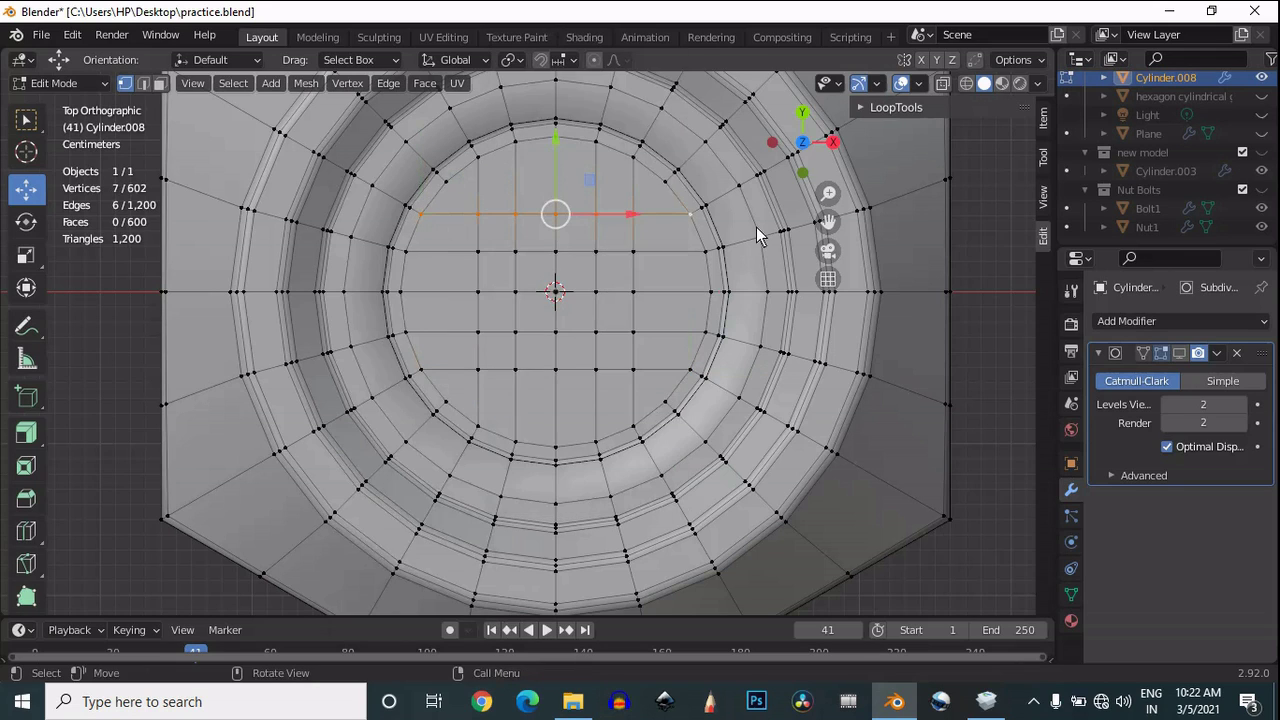
Step: Return to Object Mode and show the nut's Subdivision Surface modifier in the viewport
left_click_drag(785, 130, 757, 40)
scroll(780, 150, "down", 3)
key("Tab")
left_click(1178, 353)
Step: Inspect the smoothed nut from several angles, with and without the viewport overlays
left_click_drag(809, 173, 885, 165)
left_click(901, 84)
left_click(901, 84)
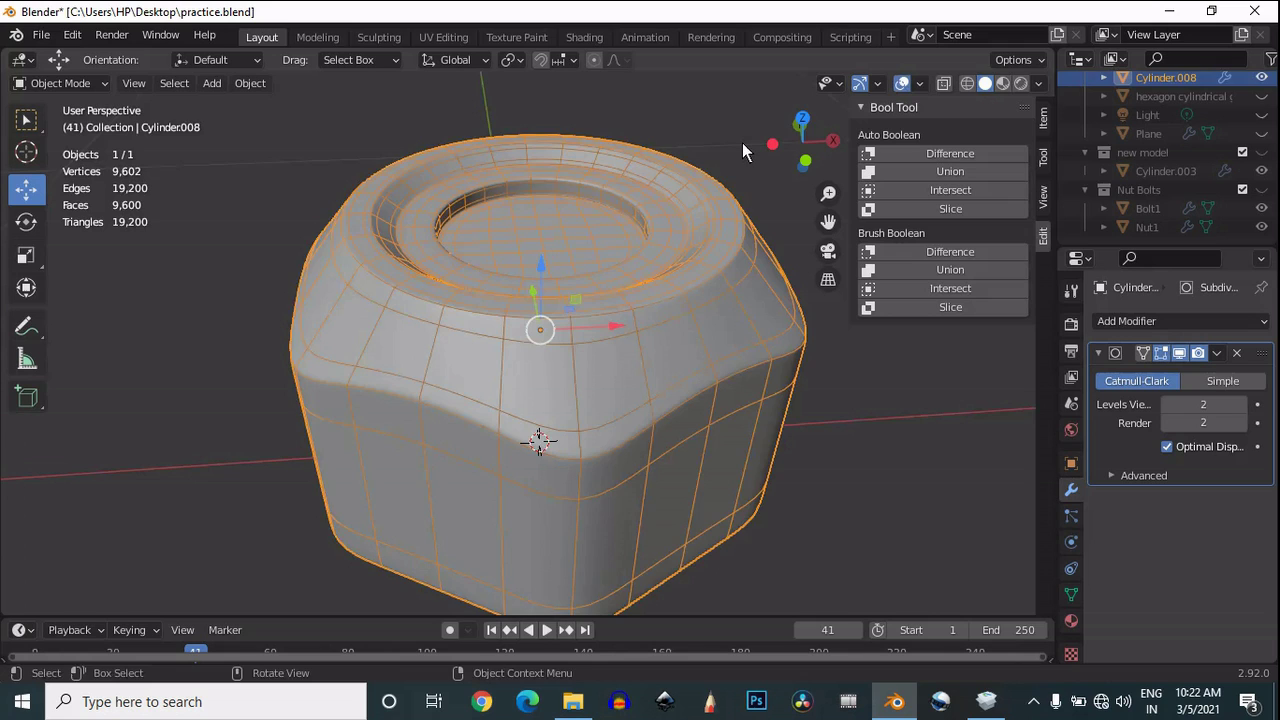
left_click(742, 142)
scroll(776, 132, "down", 3)
left_click_drag(797, 142, 742, 165)
scroll(690, 266, "up", 2)
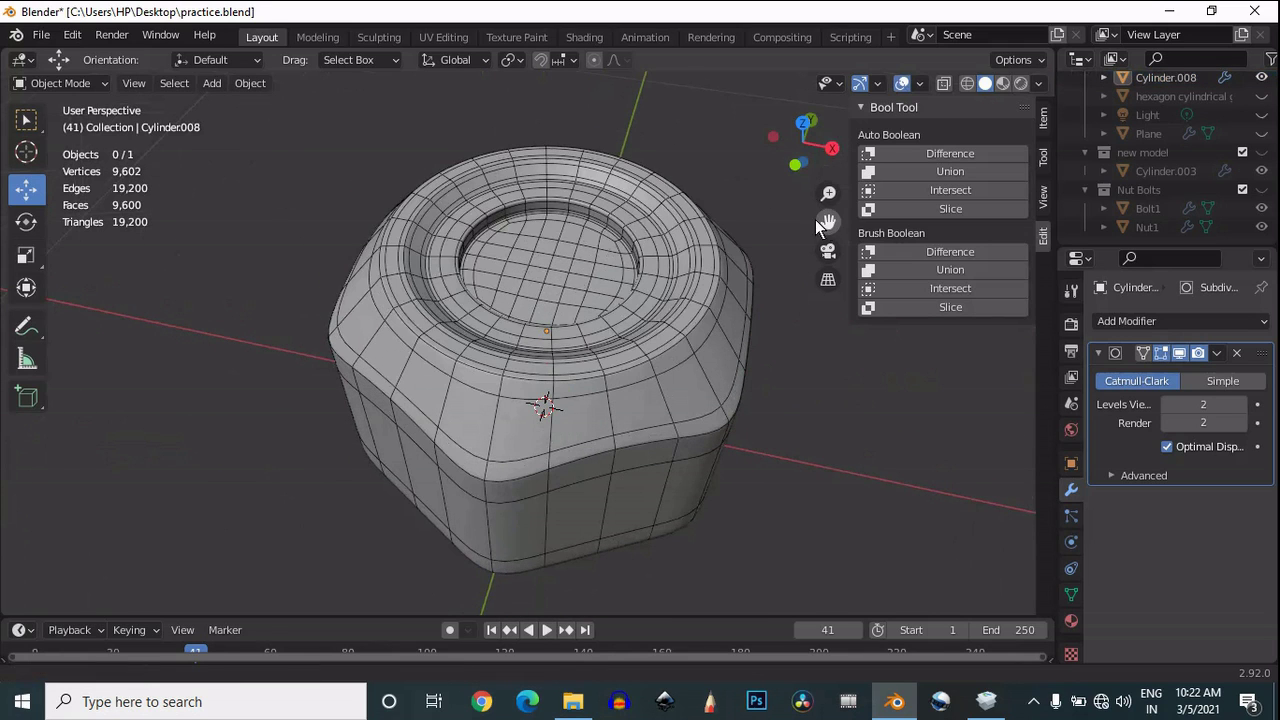
left_click_drag(828, 222, 795, 210)
left_click(901, 83)
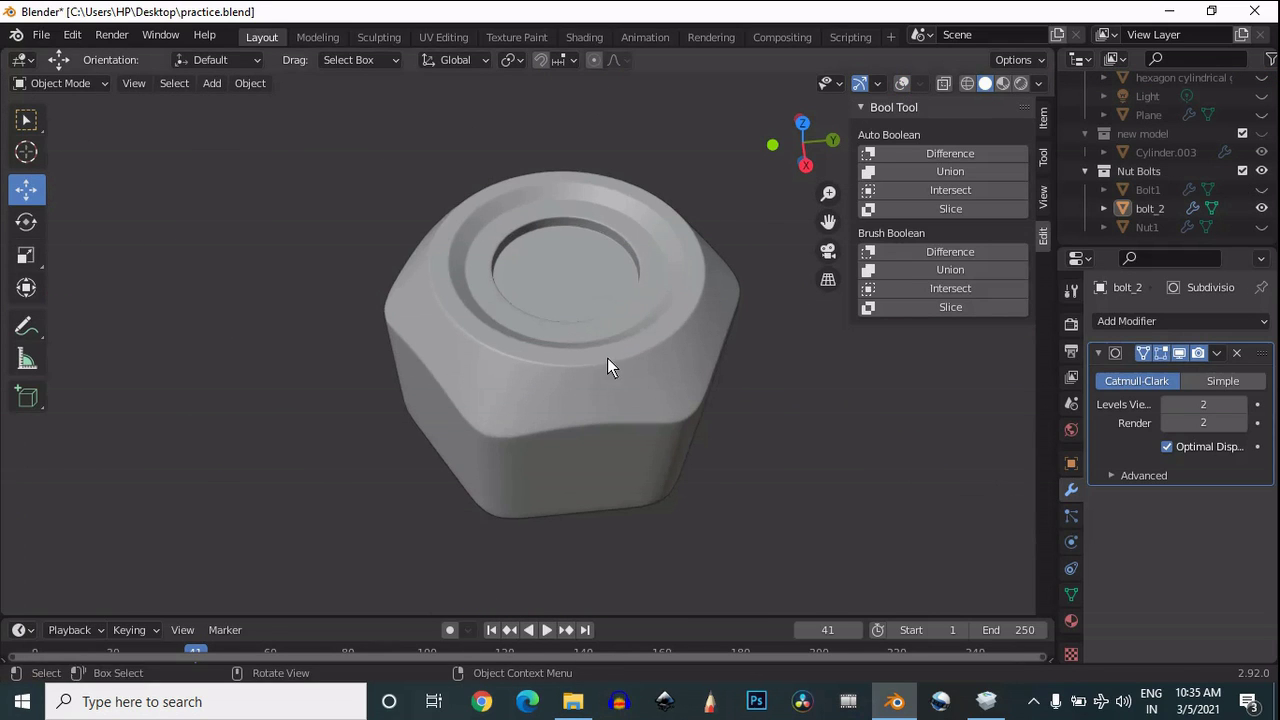
left_click(901, 84)
Step: Duplicate bolt_2 in top view and move the copy about 0.9 m along the X axis
scroll(806, 134, "down", 4)
left_click(802, 125)
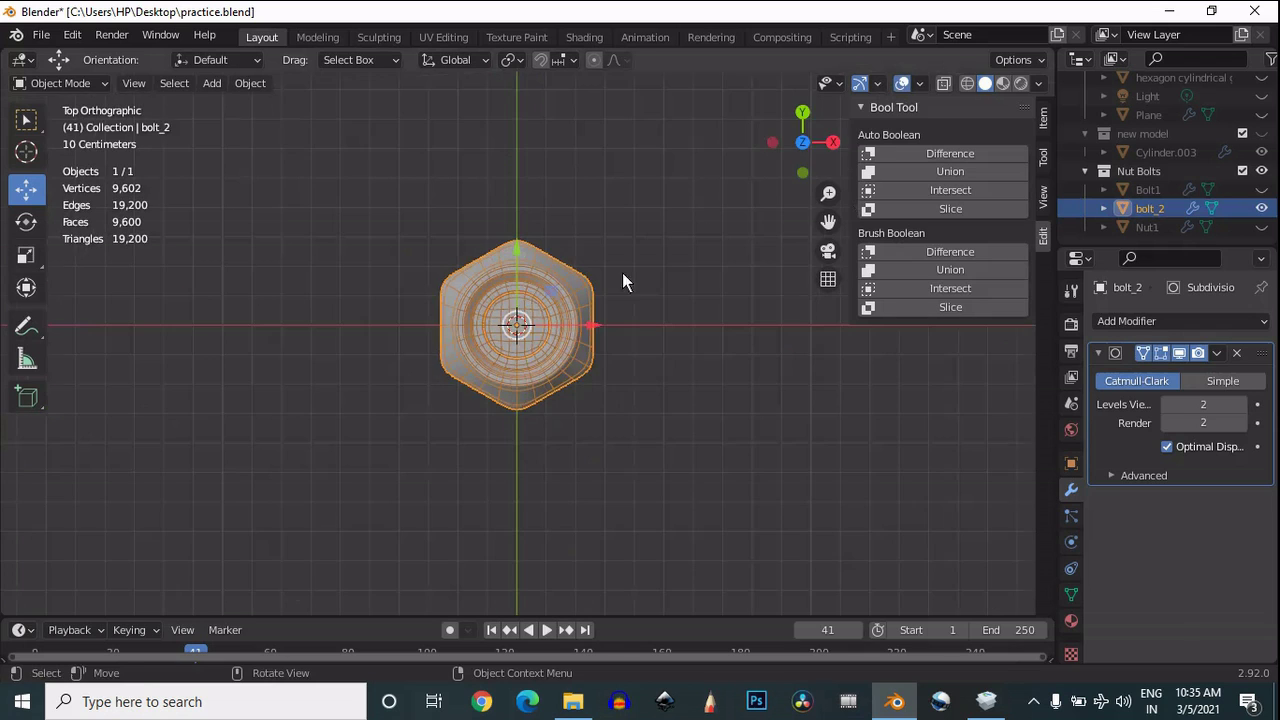
key("shift+d")
key("Escape")
key("g")
key("x")
key("1")
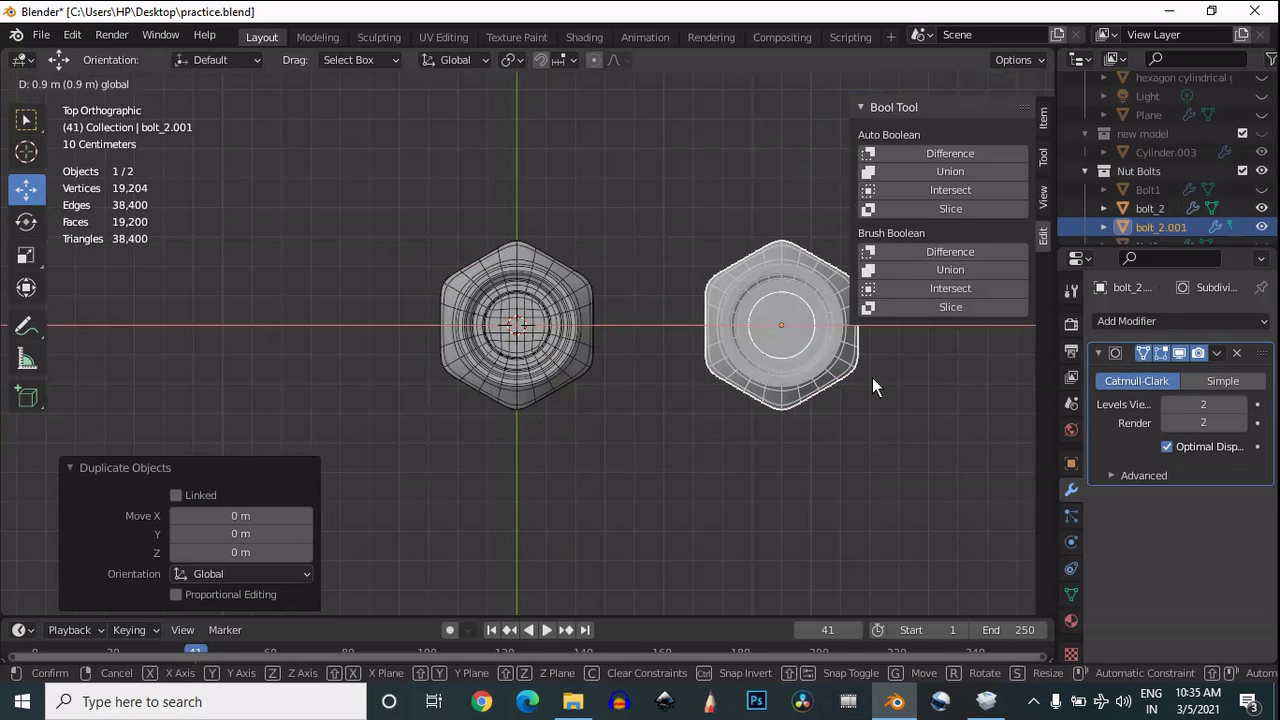
key("Return")
Step: Open the original nut, bolt_2, in Edit Mode and hide its Subdivision Surface in the viewport
left_click_drag(801, 150, 813, 540)
left_click(556, 372)
scroll(566, 376, "up", 7)
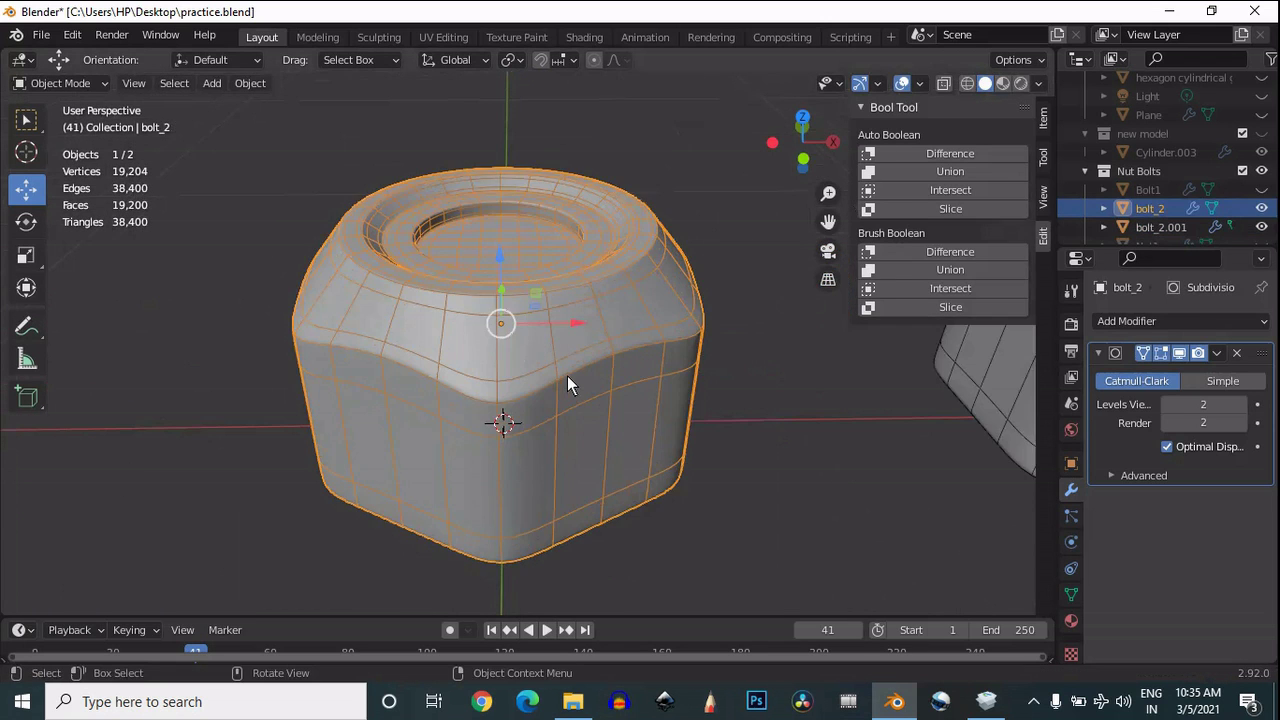
key("Tab")
left_click(1180, 353)
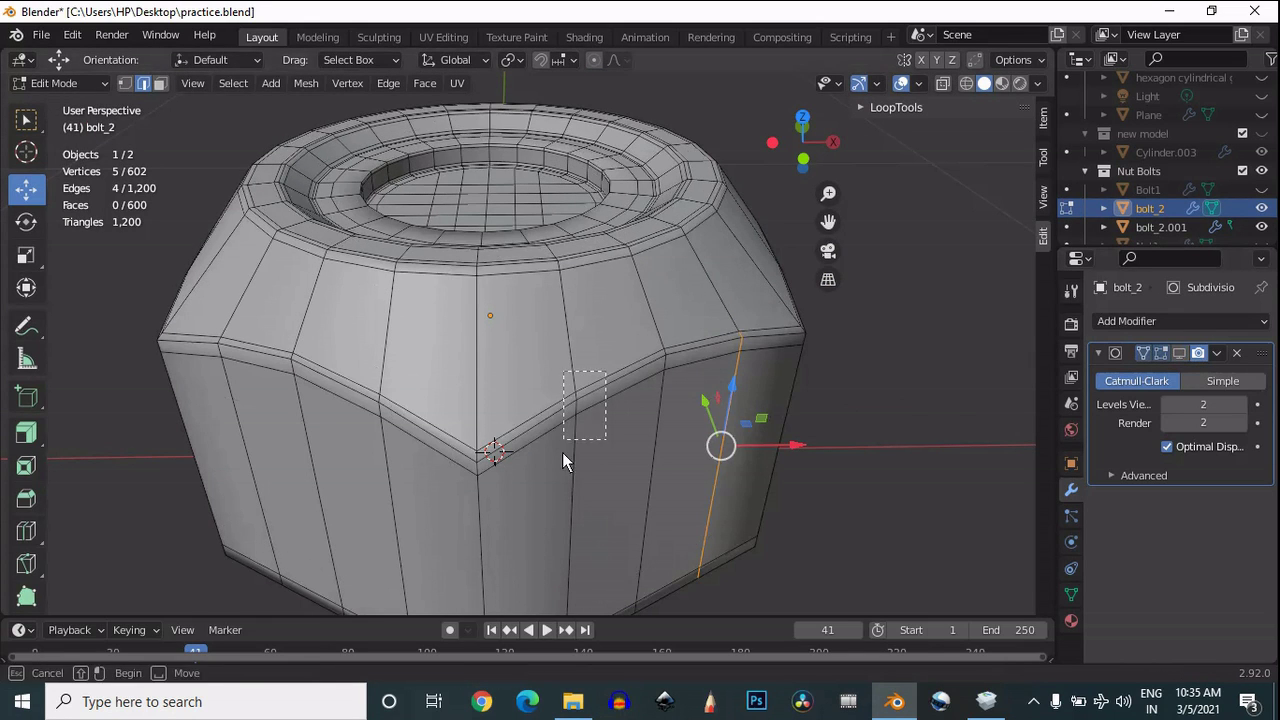
Step: Slide the vertical edges just on the +X side of the -Y corner toward that corner with factor -0.7
left_click_drag(562, 452, 580, 496)
left_click(803, 158)
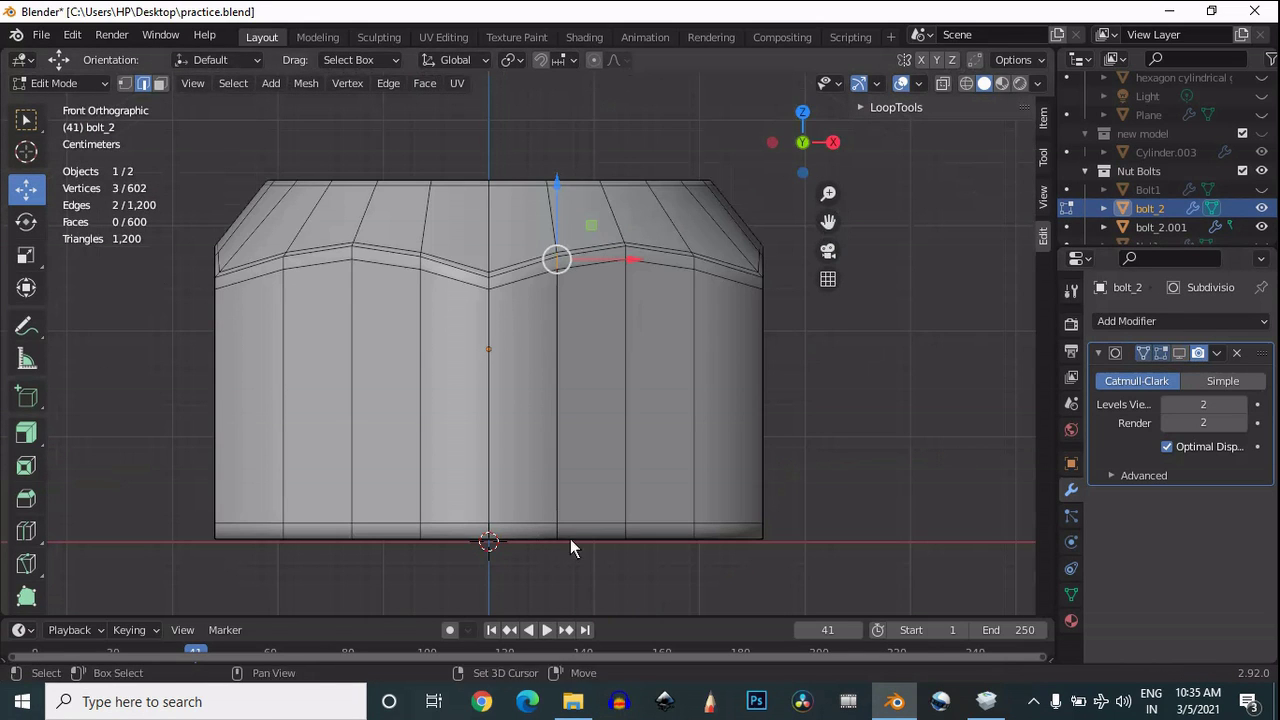
left_click_drag(790, 175, 627, 325)
key("g")
key("g")
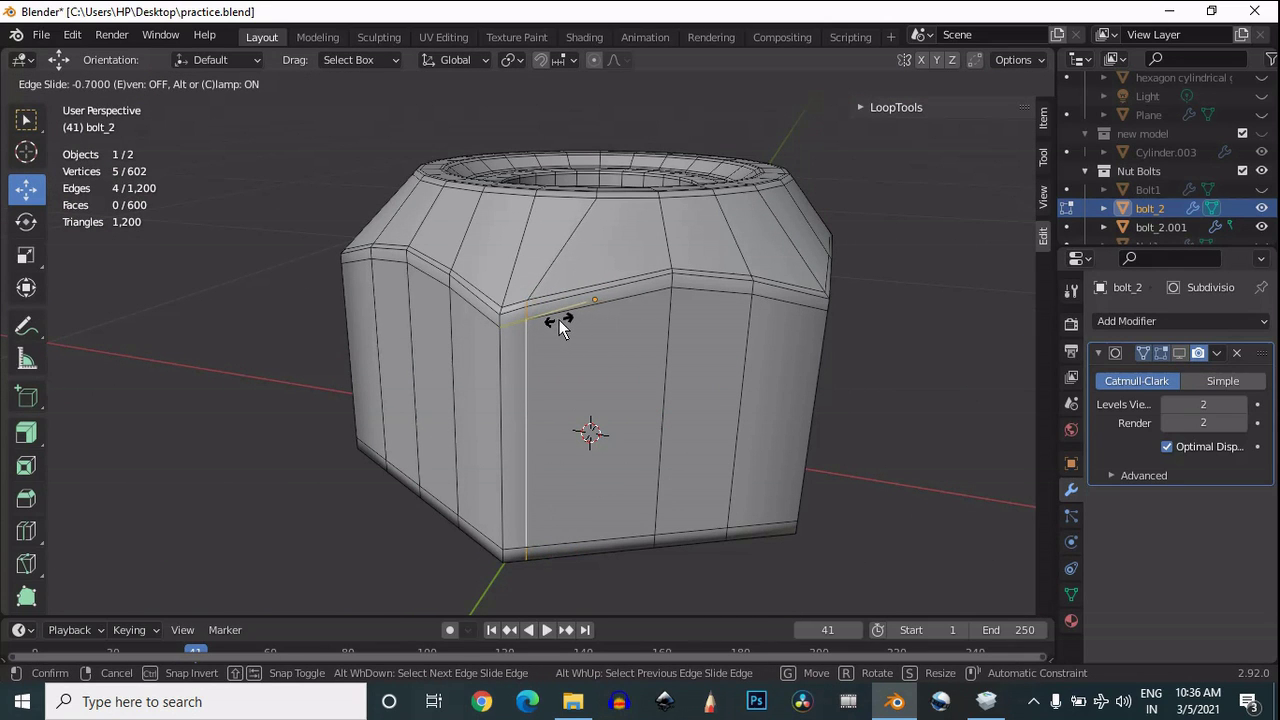
left_click(559, 320)
Step: On the same side face, slide the vertical edges near its other corner toward that corner with factor 0.7
left_click_drag(776, 143, 656, 338)
left_click(656, 340, "alt")
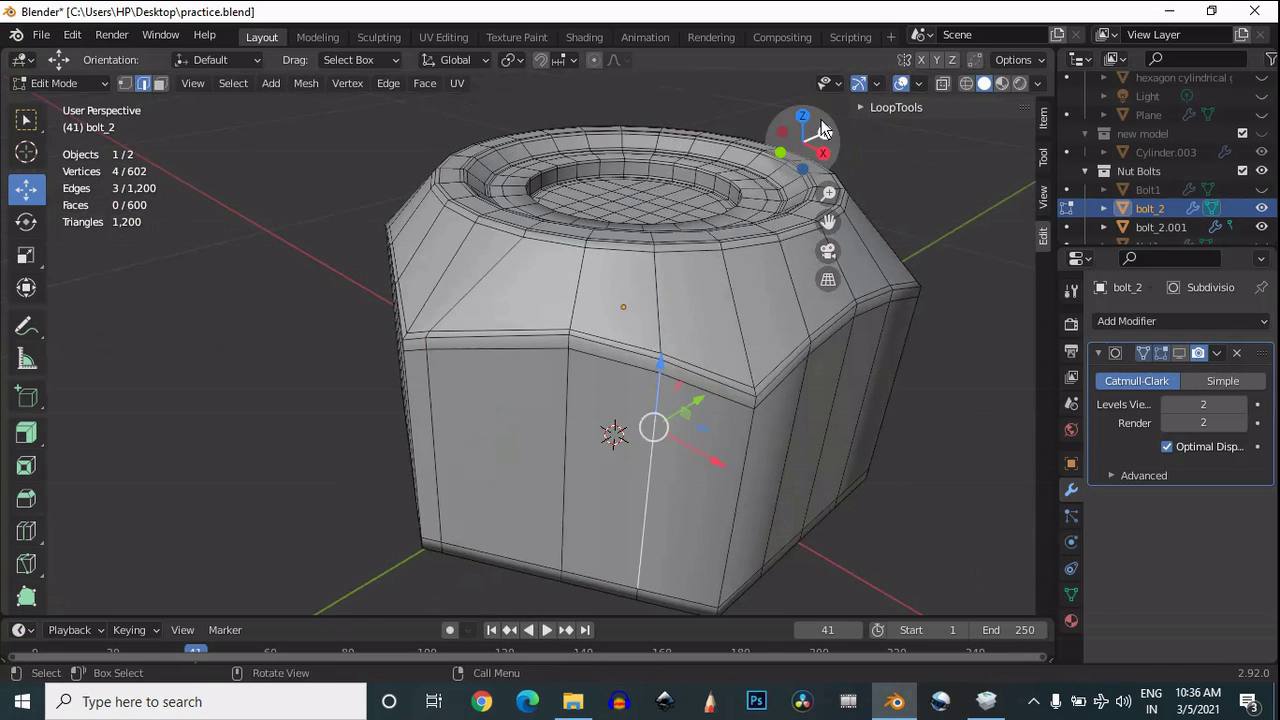
left_click_drag(822, 130, 618, 379)
left_click_drag(804, 158, 742, 180)
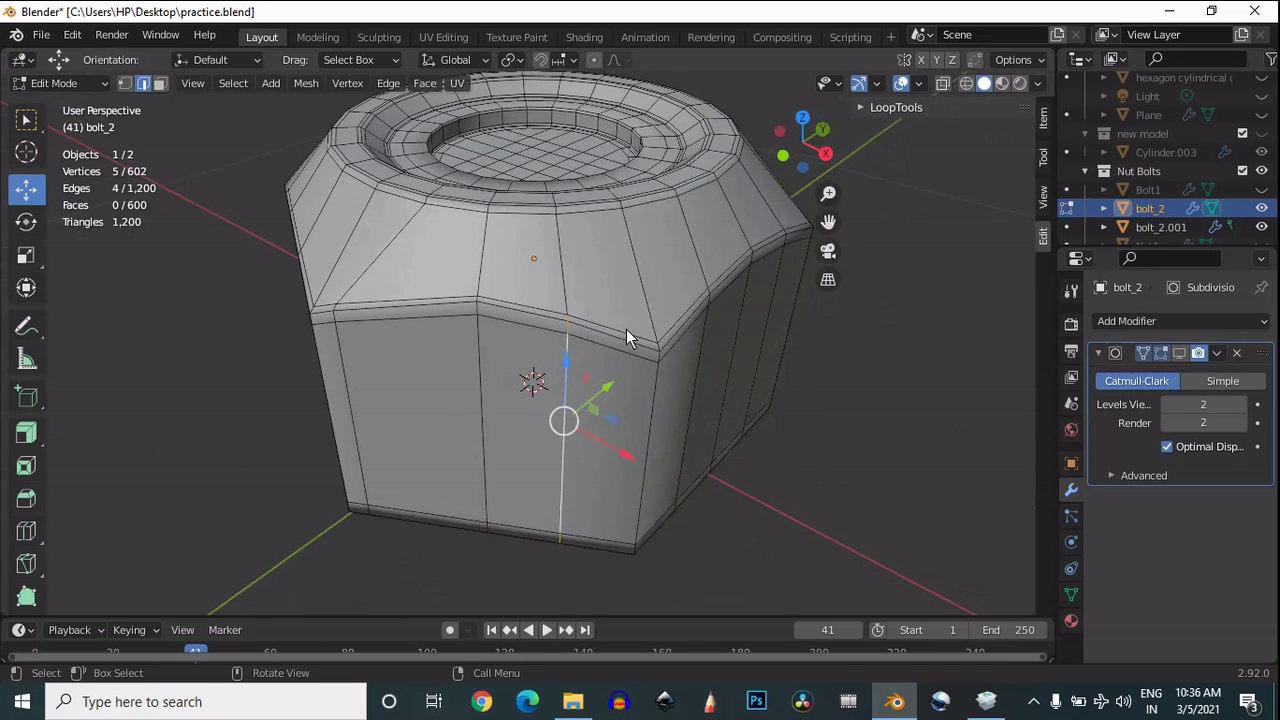
key("g")
key("g")
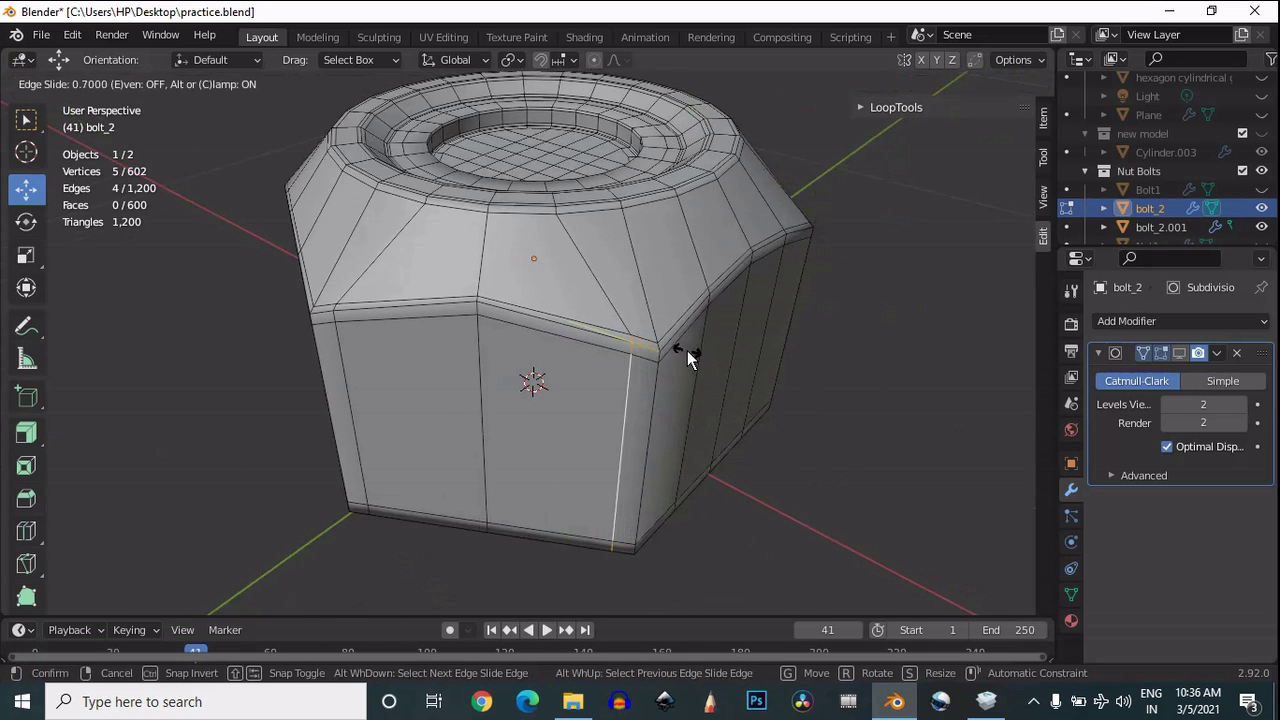
left_click(687, 350)
Step: Slide the vertical edges on the -X side of the -Y corner toward that corner with factor 0.7
left_click_drag(821, 136, 1005, 138)
left_click_drag(547, 329, 537, 348)
left_click_drag(810, 126, 803, 515)
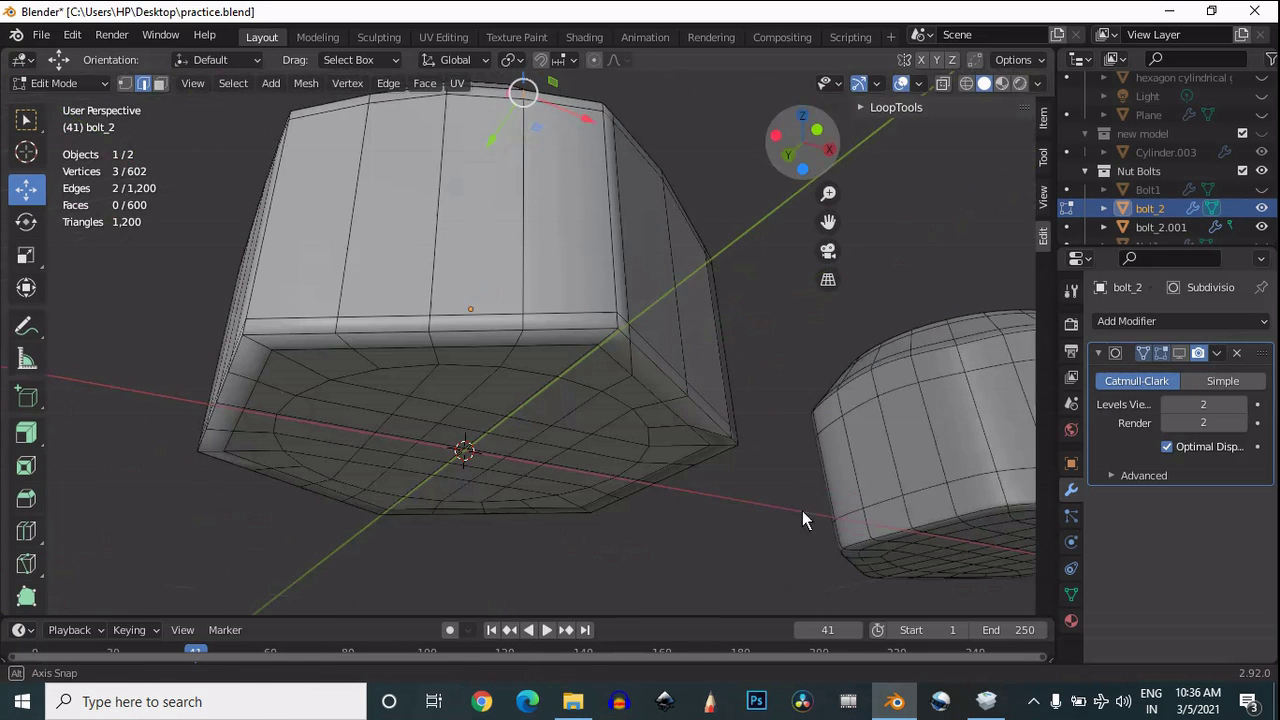
left_click(508, 337, "shift")
left_click_drag(805, 140, 517, 302)
left_click(517, 302, "shift")
key("g")
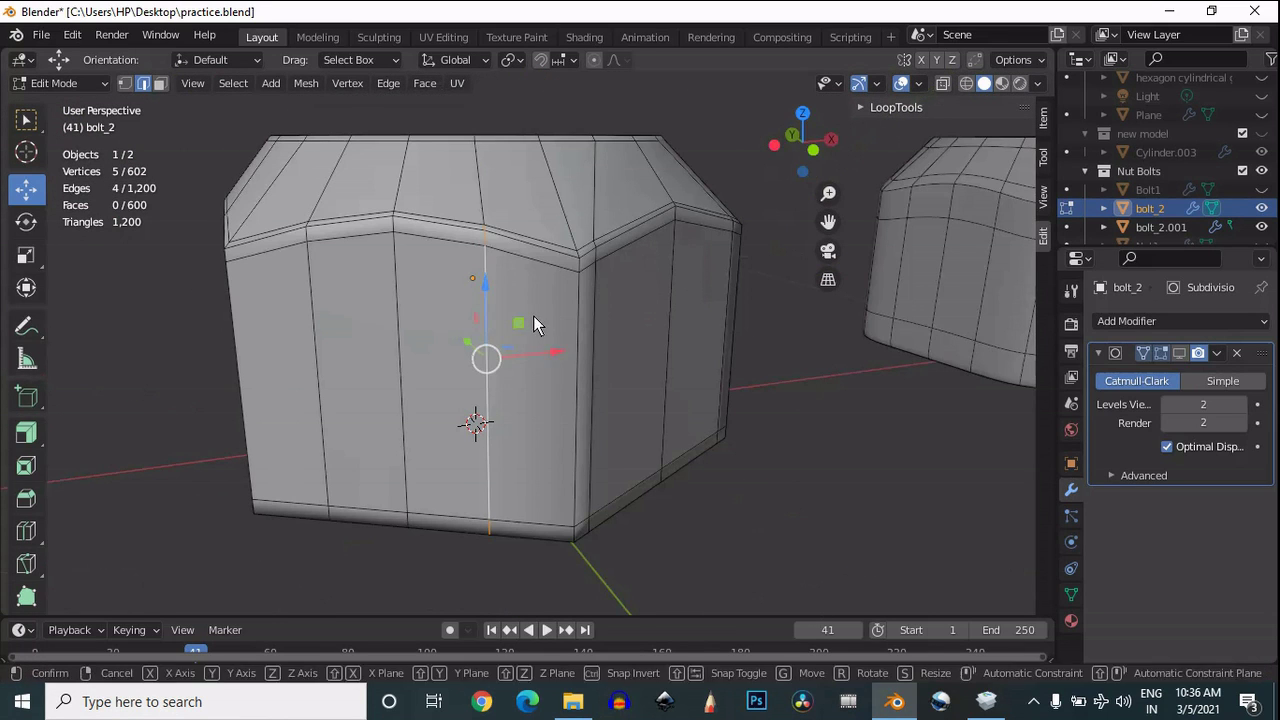
key("g")
left_click(608, 320)
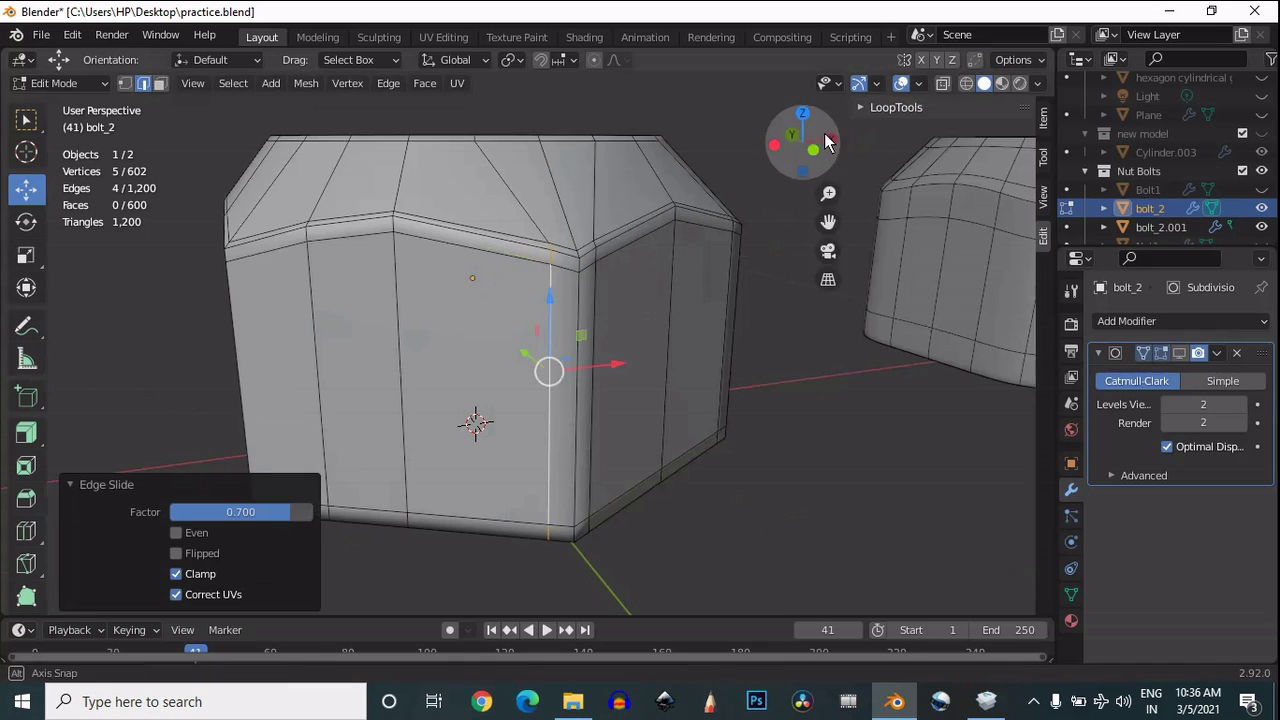
Step: On that same face, slide the vertical edges beside the corner between -X and -Y toward it with factor -0.7
left_click_drag(826, 140, 903, 188)
left_click_drag(535, 238, 494, 300)
left_click_drag(816, 150, 799, 578)
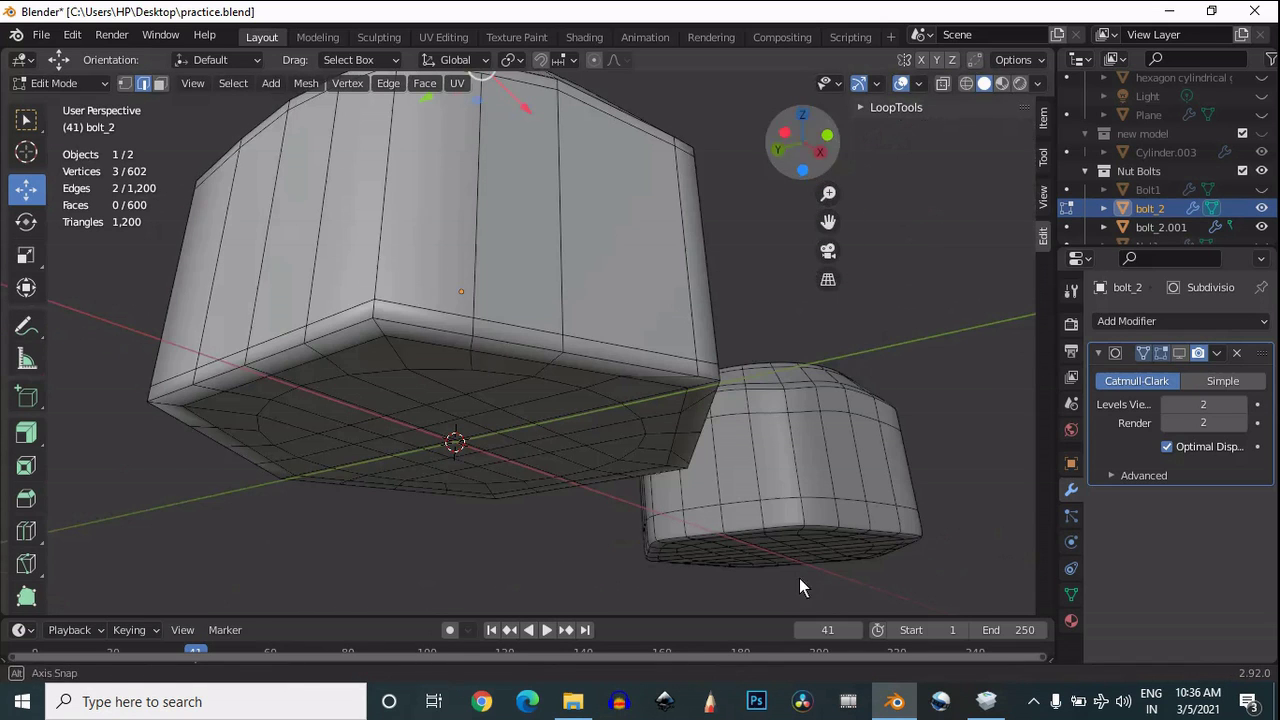
left_click_drag(498, 291, 459, 346, "shift")
left_click_drag(815, 138, 889, 157)
key("g")
key("g")
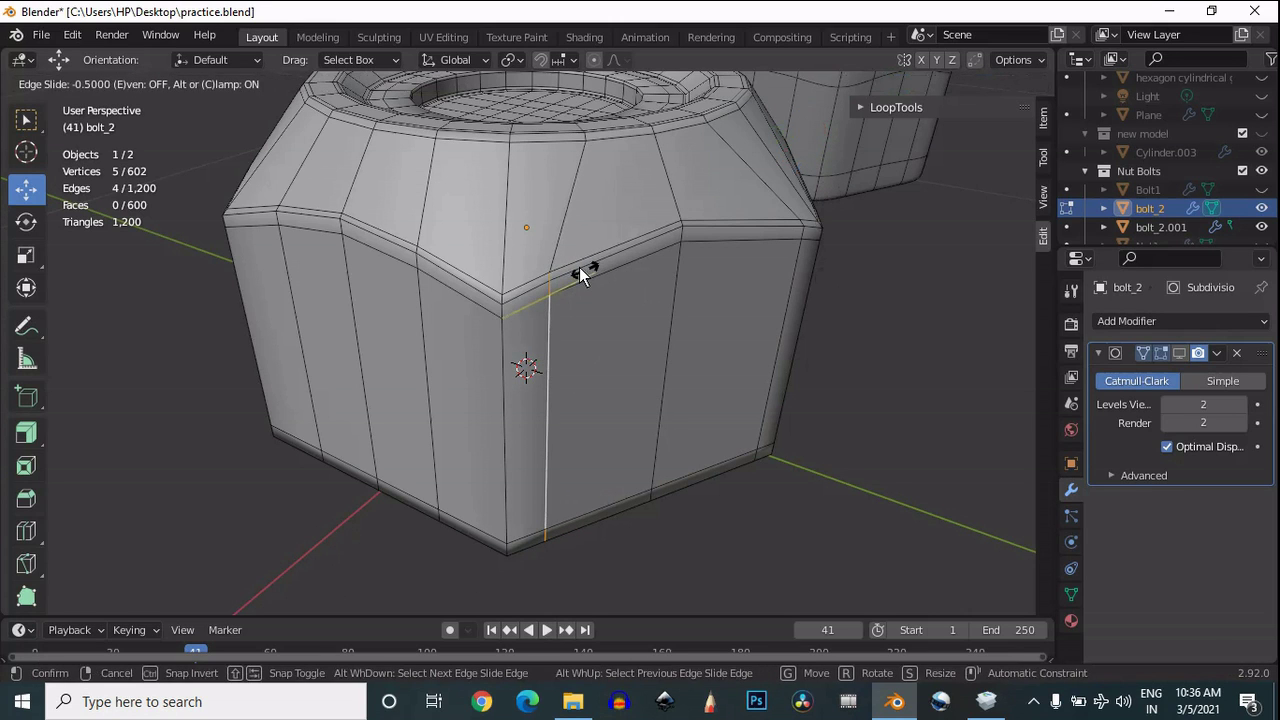
left_click(571, 262)
Step: On the -X side face, slide the vertical edges beside its -Y corner toward that corner with factor -0.7
left_click_drag(808, 162, 558, 204)
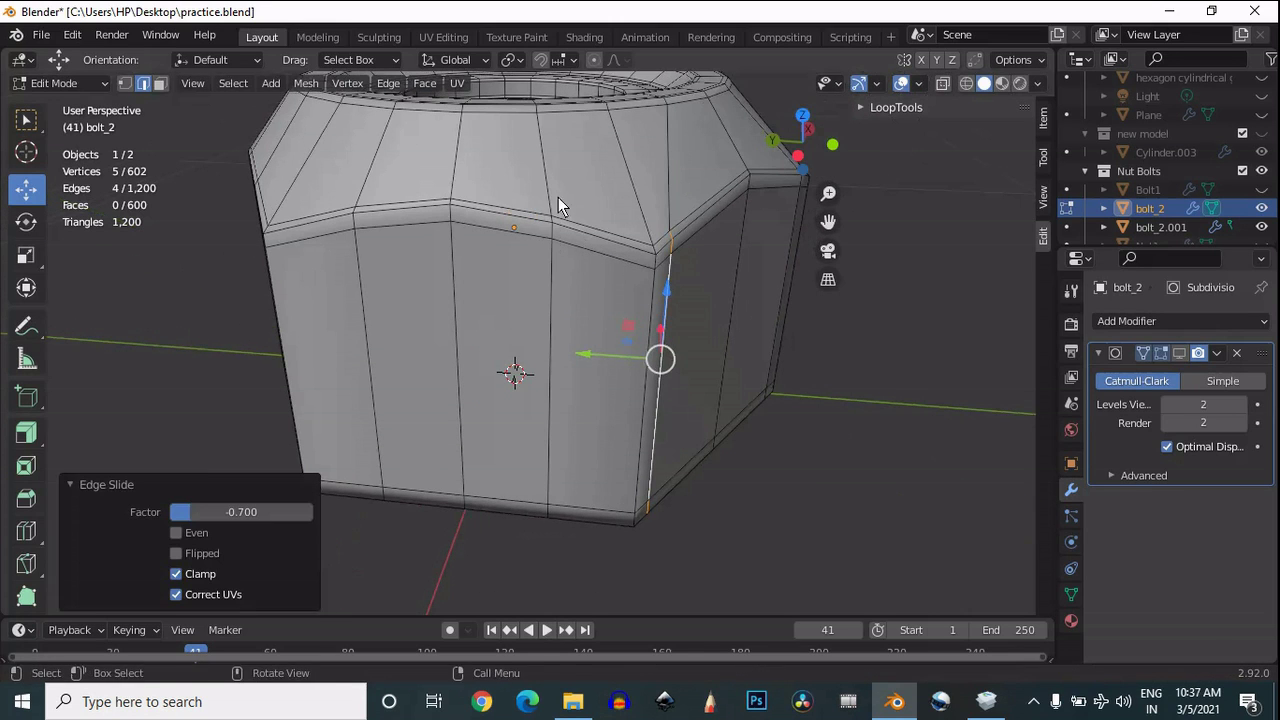
left_click(550, 224)
left_click_drag(782, 145, 790, 560)
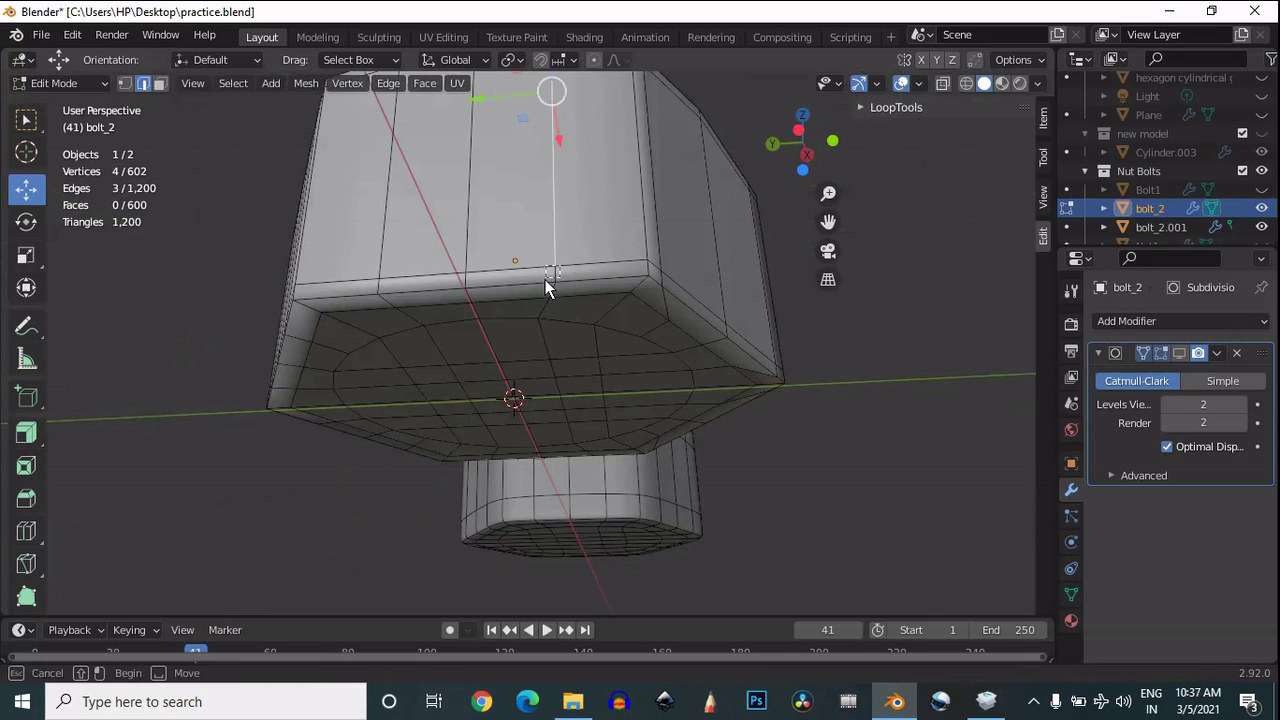
left_click_drag(572, 240, 539, 290)
left_click_drag(800, 145, 785, 293)
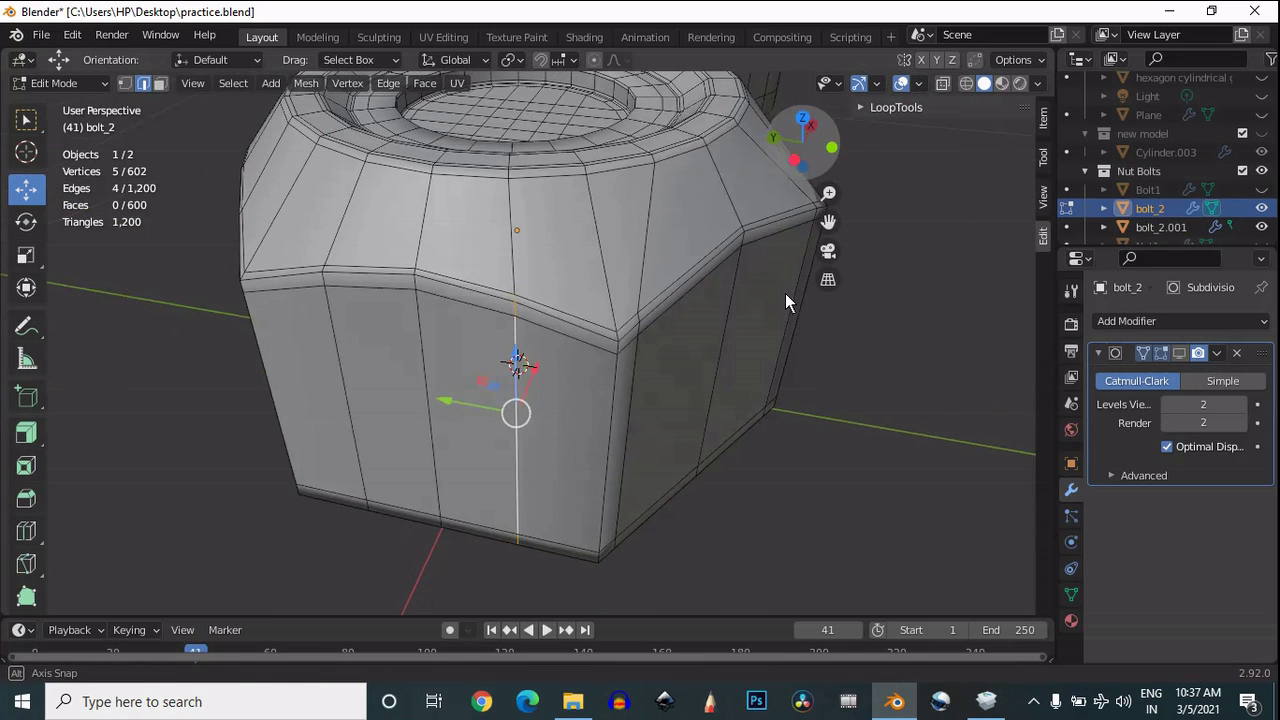
key("g")
key("g")
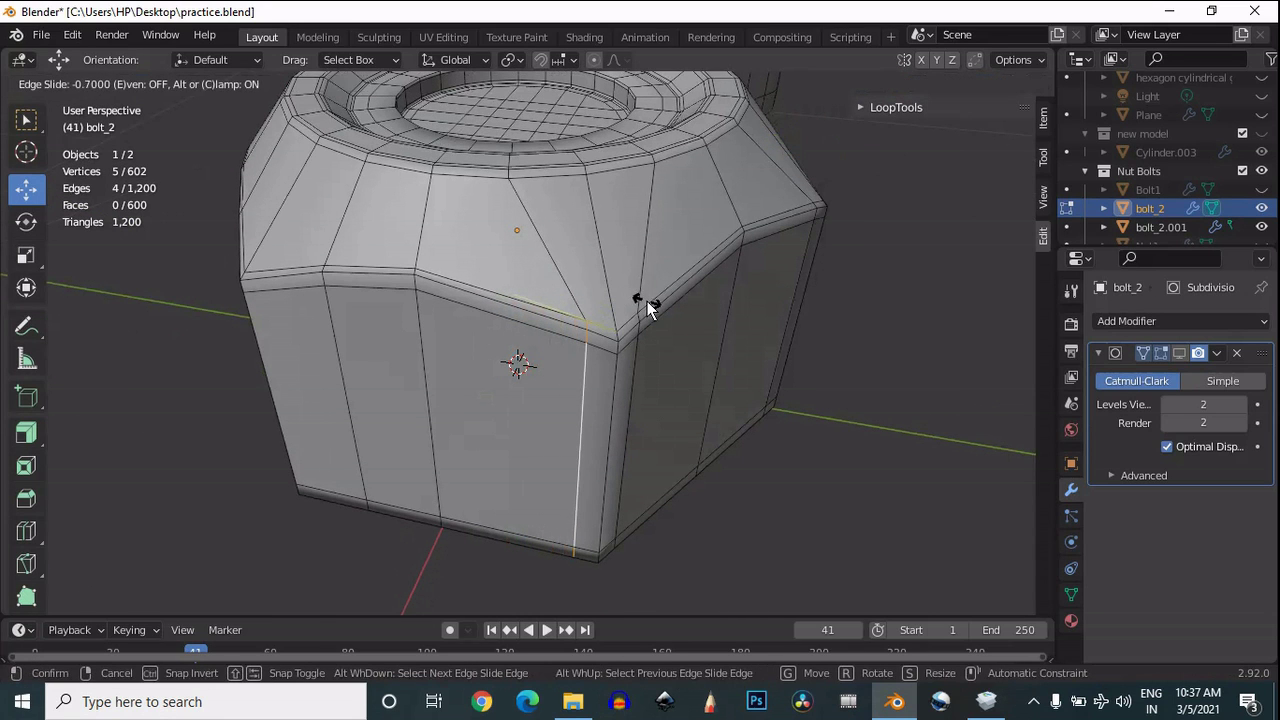
left_click(647, 301)
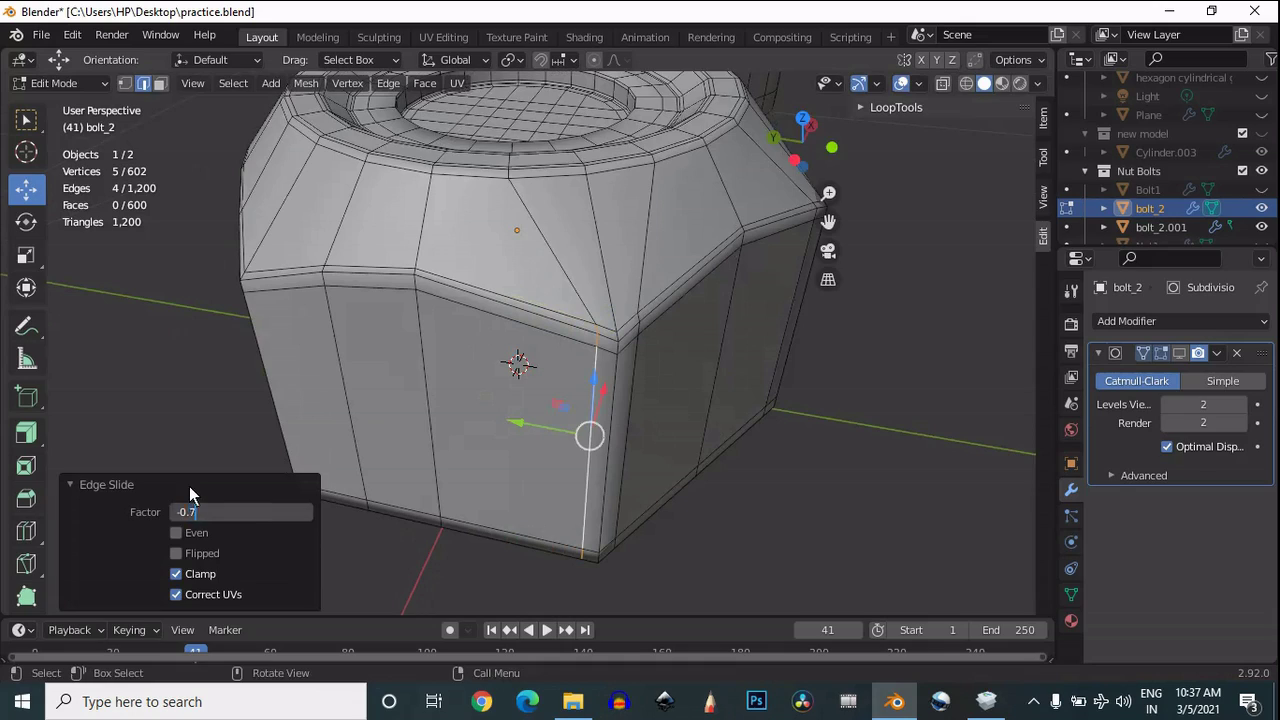
type("-0.7")
key("Return")
Step: Slide the vertical edges at the other end of the -X side face toward its +Y corner with factor -0.7
left_click_drag(800, 178, 758, 170)
left_click_drag(540, 258, 608, 297)
left_click_drag(810, 103, 644, 252)
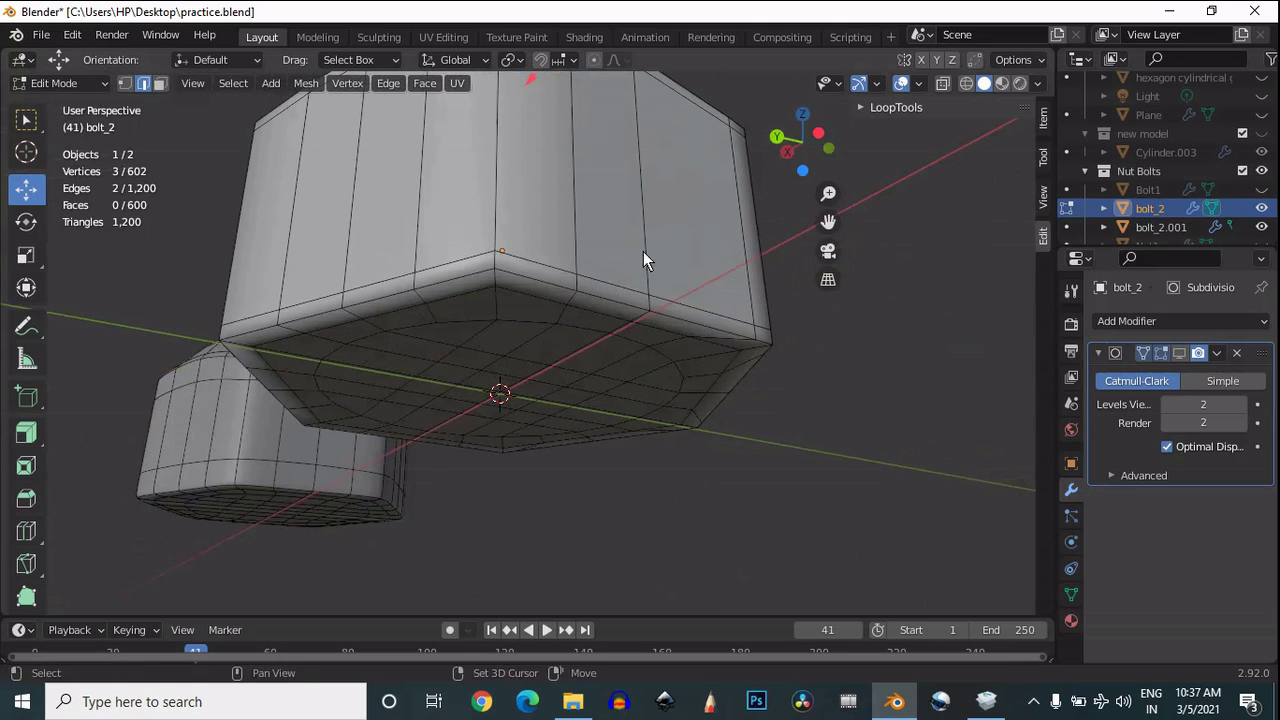
key("g")
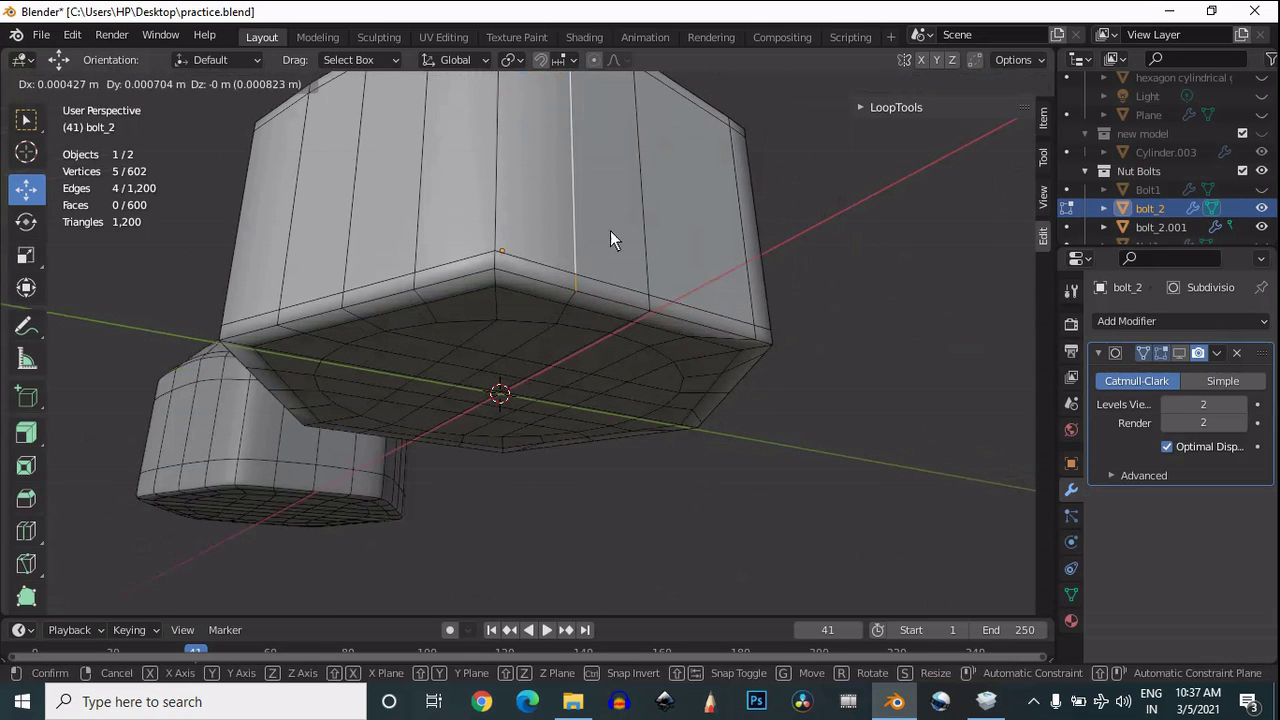
key("g")
left_click(604, 238)
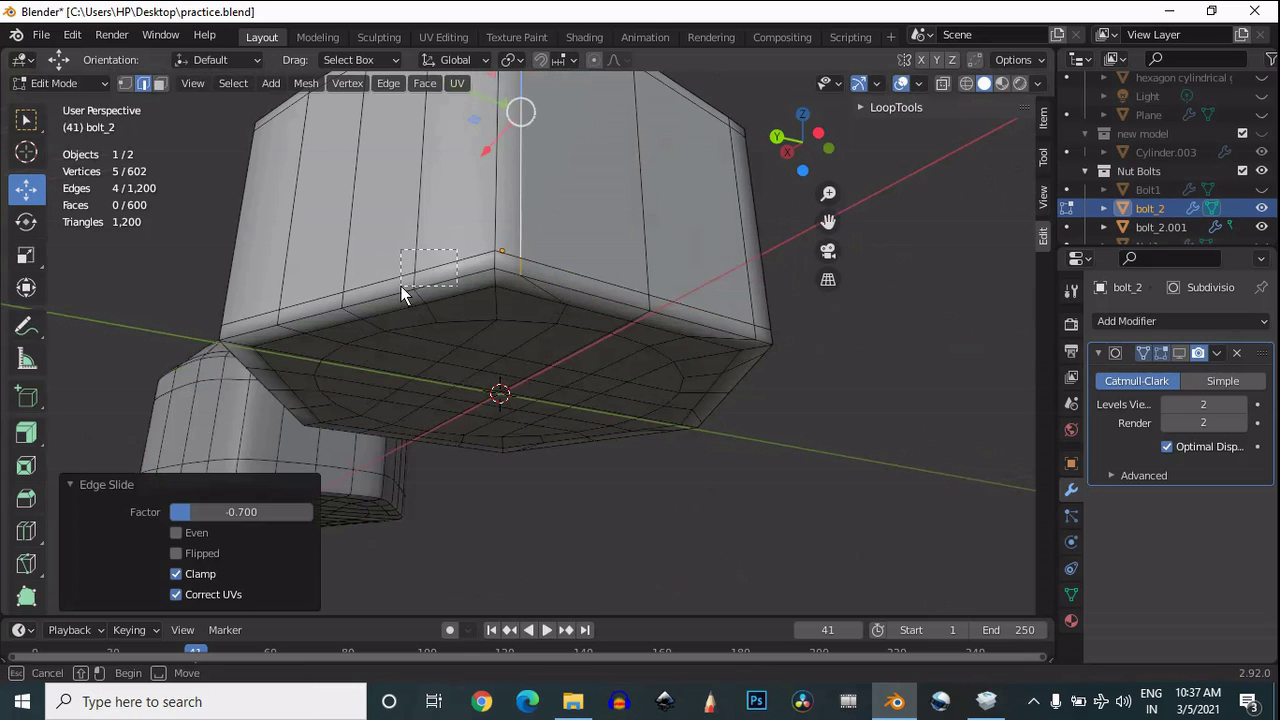
Step: Slide the vertical edges on the adjoining face close to the corner between -X and +Y
left_click_drag(401, 286, 402, 289)
left_click_drag(830, 228, 875, 342)
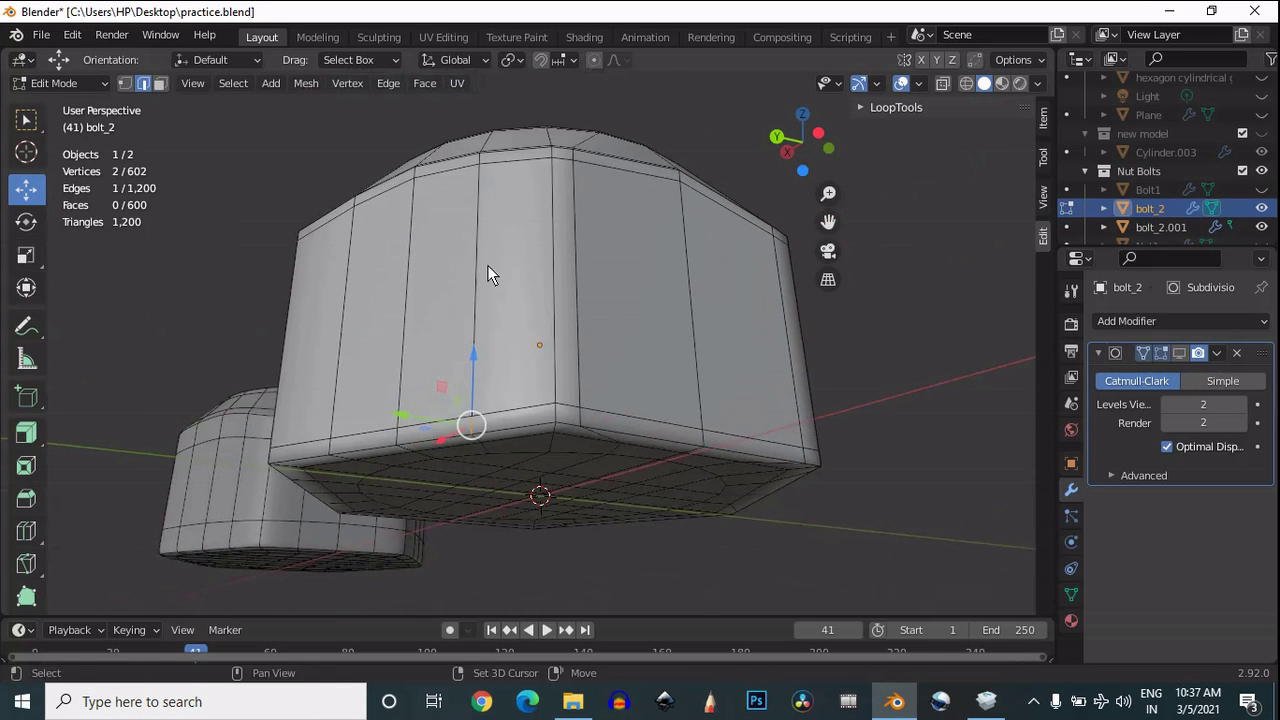
left_click(478, 265, "shift")
left_click_drag(793, 148, 795, 240)
left_click_drag(515, 284, 545, 322, "shift")
key("g")
key("g")
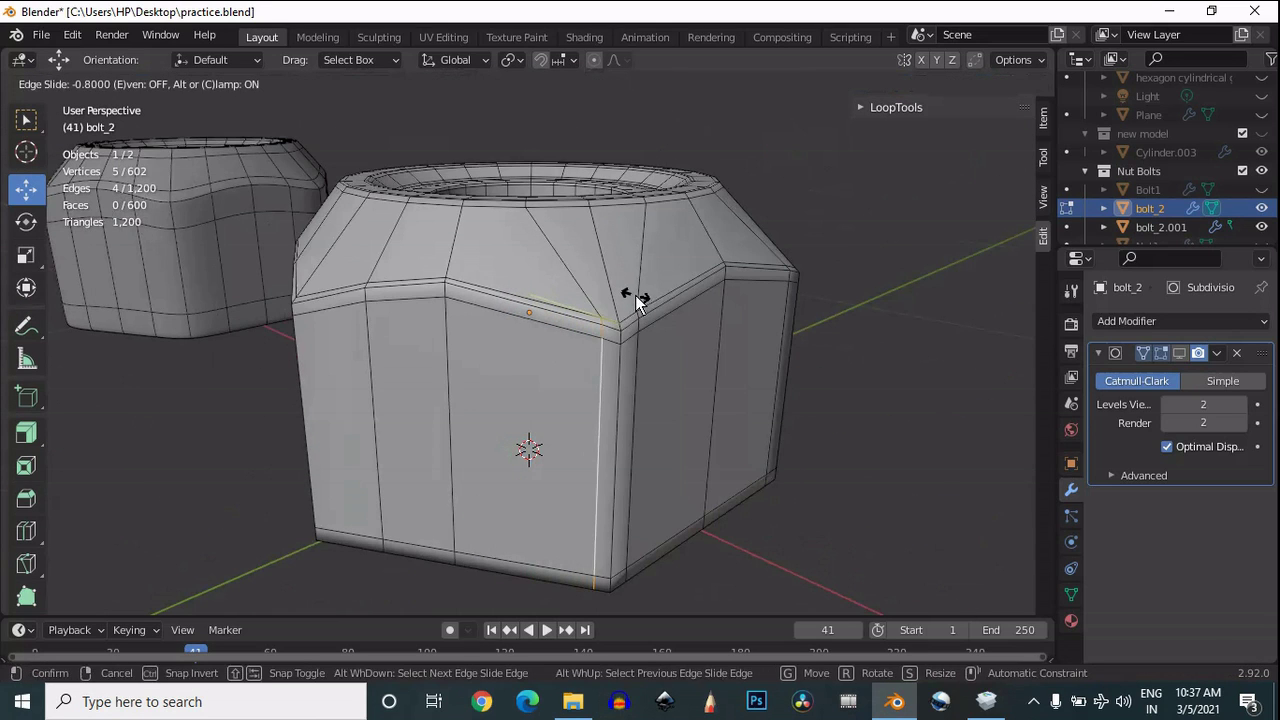
left_click(634, 294)
Step: Hide the overlays briefly and preview the nut with its Subdivision Surface to check the tightened corners
left_click_drag(802, 142, 930, 230)
left_click(901, 83)
left_click(1179, 353)
left_click(901, 83)
left_click_drag(808, 138, 770, 72)
Step: Undo the last actions, reselect the vertical edges on the -X side of the +Y corner and slide them toward it
key("ctrl+z")
key("ctrl+z")
key("ctrl+z")
left_click(538, 392, "shift")
left_click(486, 405, "shift")
key("ctrl+z")
left_click(488, 391, "shift")
key("g")
key("g")
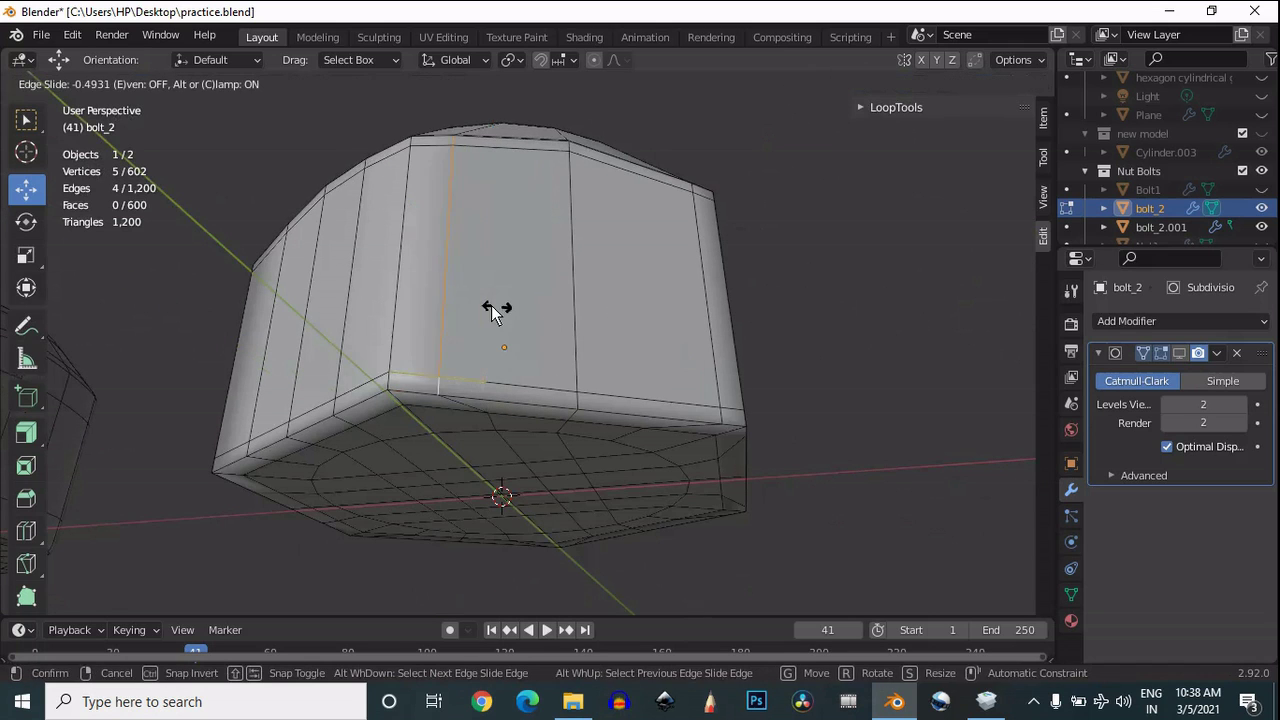
left_click(473, 299)
Step: Select the vertical edges on the other side of the +Y corner and slide them close to that corner
left_click_drag(765, 160, 790, 235)
left_click(491, 326)
left_click(495, 262, "shift")
left_click_drag(551, 300, 457, 410, "shift")
key("g")
key("g")
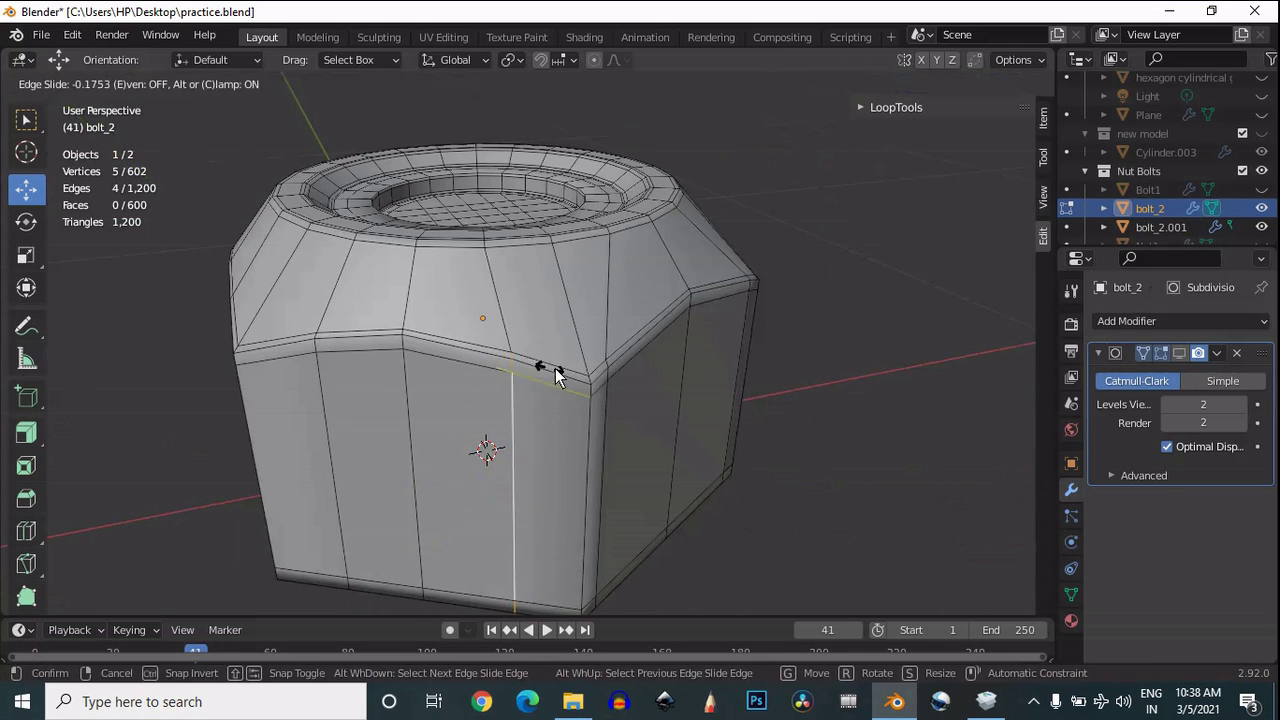
left_click(595, 371)
Step: Correct the edge selection beside the next corner and slide its supporting vertical edges toward that corner
left_click_drag(360, 290, 275, 388)
left_click_drag(785, 158, 772, 584)
left_click(486, 318, "shift")
left_click_drag(420, 218, 495, 232, "shift")
key("ctrl+z")
key("g")
key("g")
left_click(430, 206)
Step: Select the next vertical edge loop around the nut and slide it close to its nearest corner
left_click_drag(800, 148, 900, 165)
left_click_drag(580, 271, 502, 284)
left_click_drag(795, 135, 925, 110)
left_click(512, 480, "alt")
key("g")
key("g")
left_click(590, 468)
Step: Select the vertical edges on the +X side face beside its -Y corner and slide them toward that corner
left_click_drag(528, 298, 562, 345)
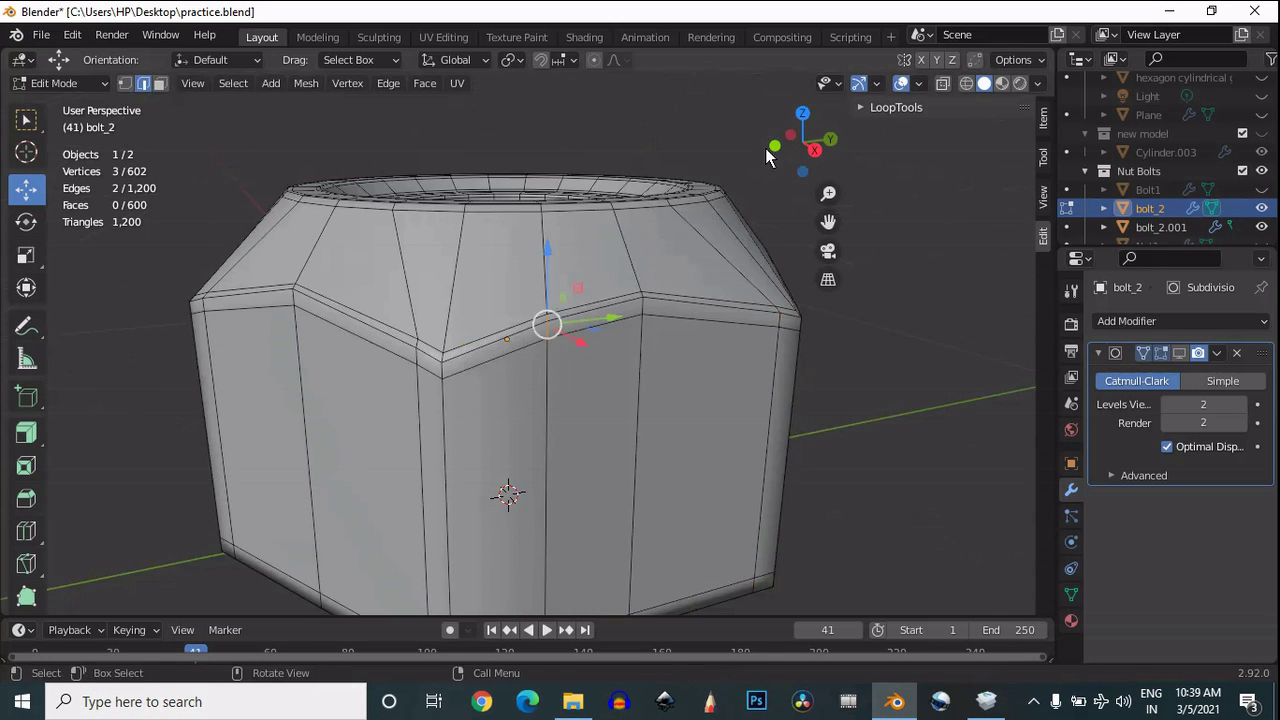
left_click_drag(785, 147, 787, 612)
left_click(520, 272, "shift")
left_click(508, 138, "shift")
left_click_drag(820, 218, 817, 405)
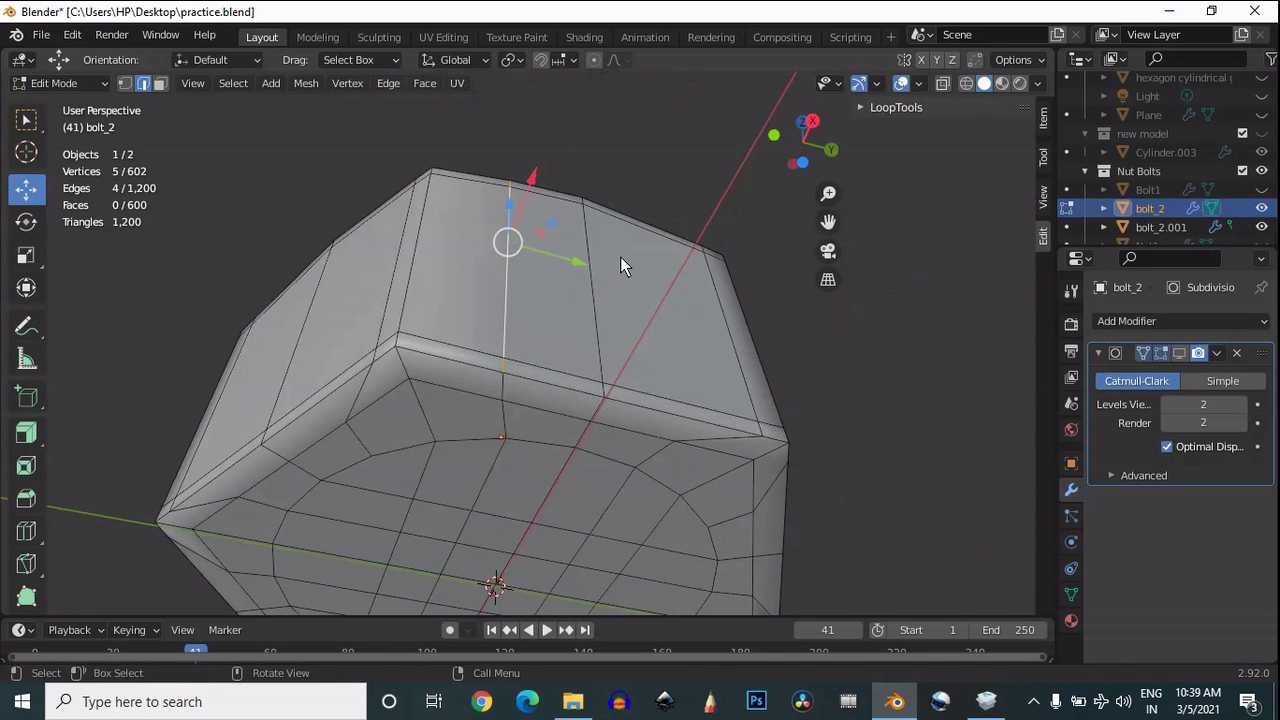
key("g")
key("g")
left_click(564, 245)
Step: Return to Object Mode, enable the Subdivision modifier's viewport display, deselect the nut and hide the overlays
left_click_drag(800, 148, 890, 347)
key("Tab")
left_click(1178, 354)
scroll(776, 267, "down", 3)
mouse_move(781, 157)
left_mouse_down()
mouse_move(787, 83)
mouse_move(783, 147)
left_mouse_up()
left_click(735, 258)
left_click(902, 84)
scroll(766, 240, "down", 4)
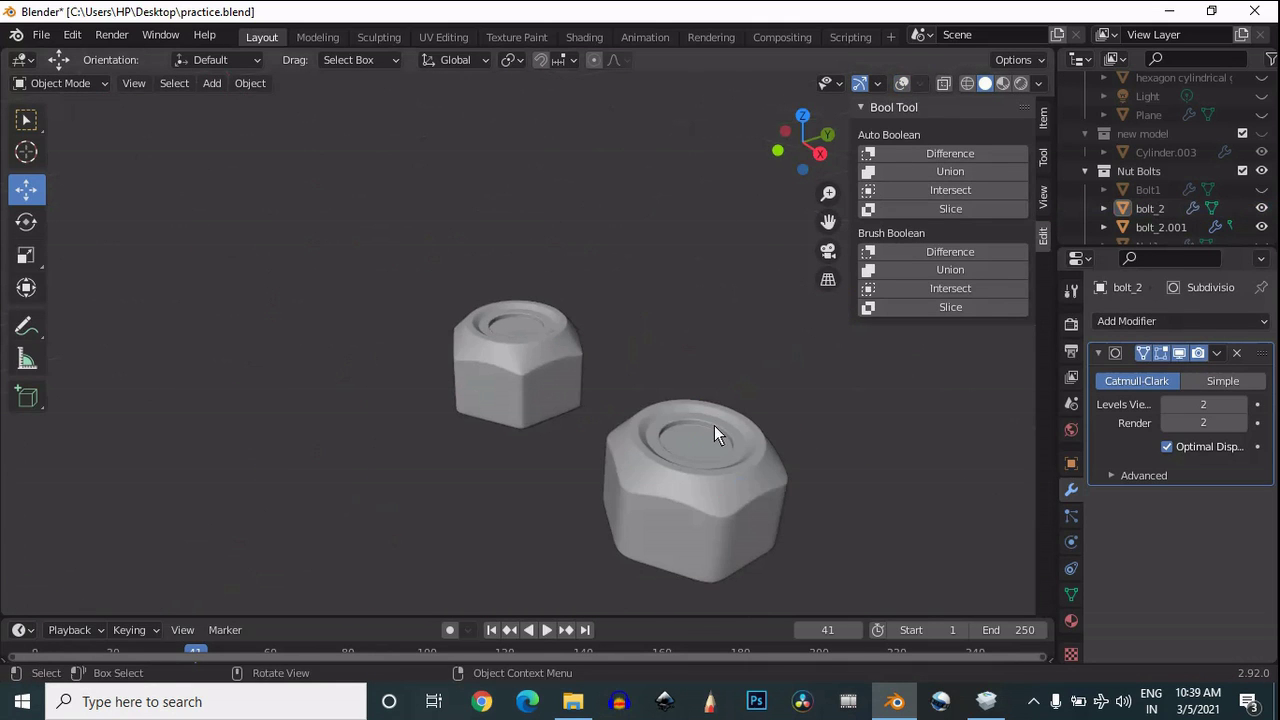
Step: Move the bolt_2.001 nut -0.4 m along X in the top view to bring it closer to bolt_2
left_click(714, 427)
left_click_drag(743, 456, 629, 477)
right_click(629, 477)
left_click(803, 119)
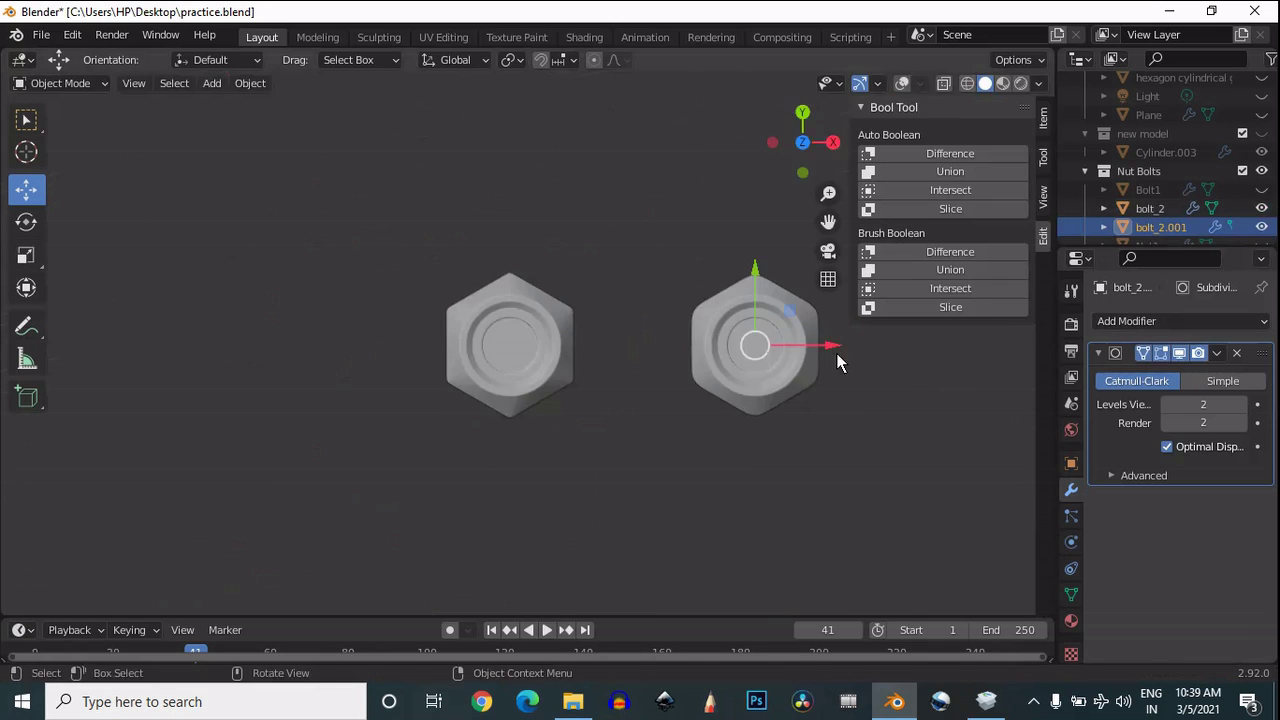
left_click_drag(832, 347, 735, 344)
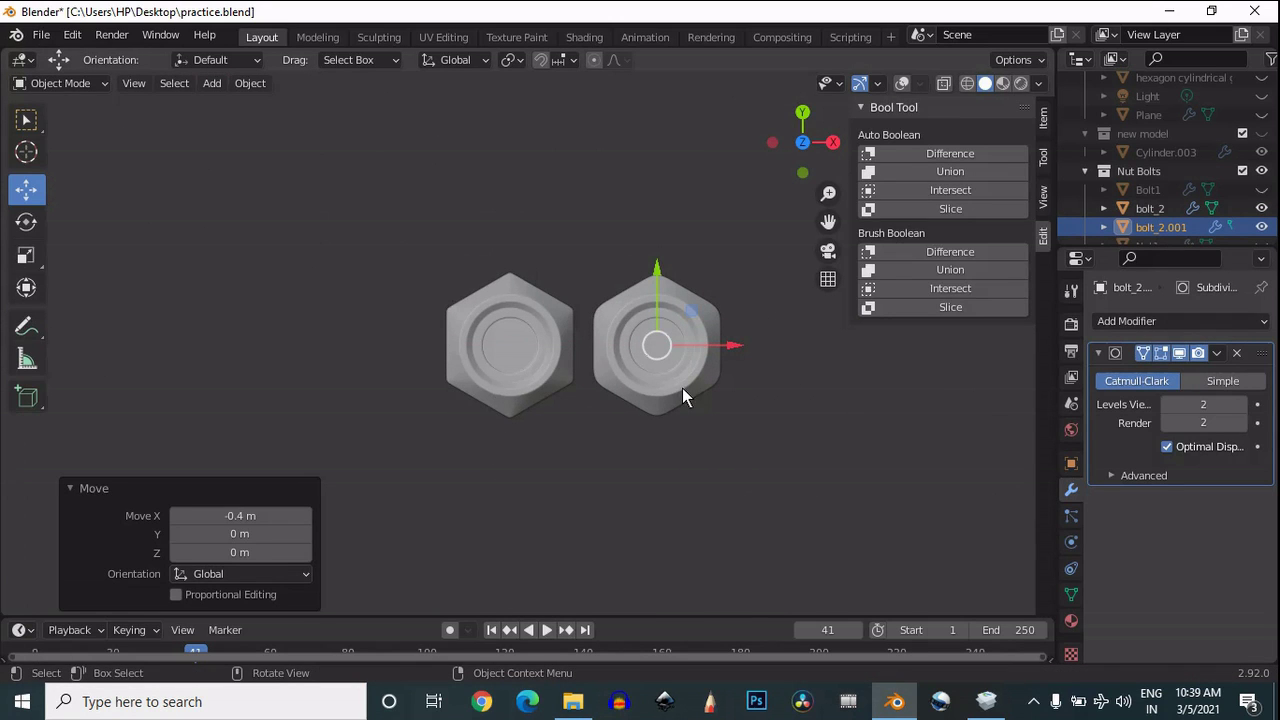
Step: Compare the corner sharpness of the two smoothed nuts from several angles
left_click_drag(807, 149, 790, 45)
scroll(726, 382, "up", 3)
left_click_drag(832, 229, 700, 207)
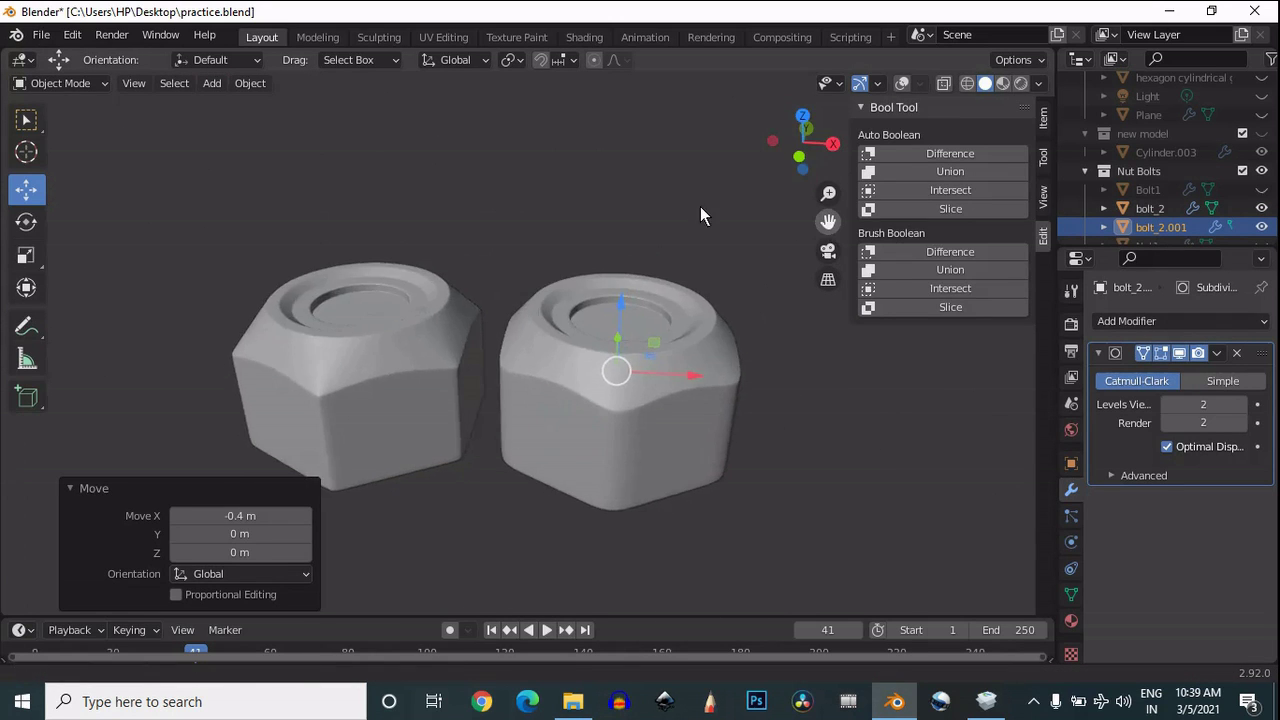
left_click(697, 246)
left_click_drag(805, 143, 669, 349)
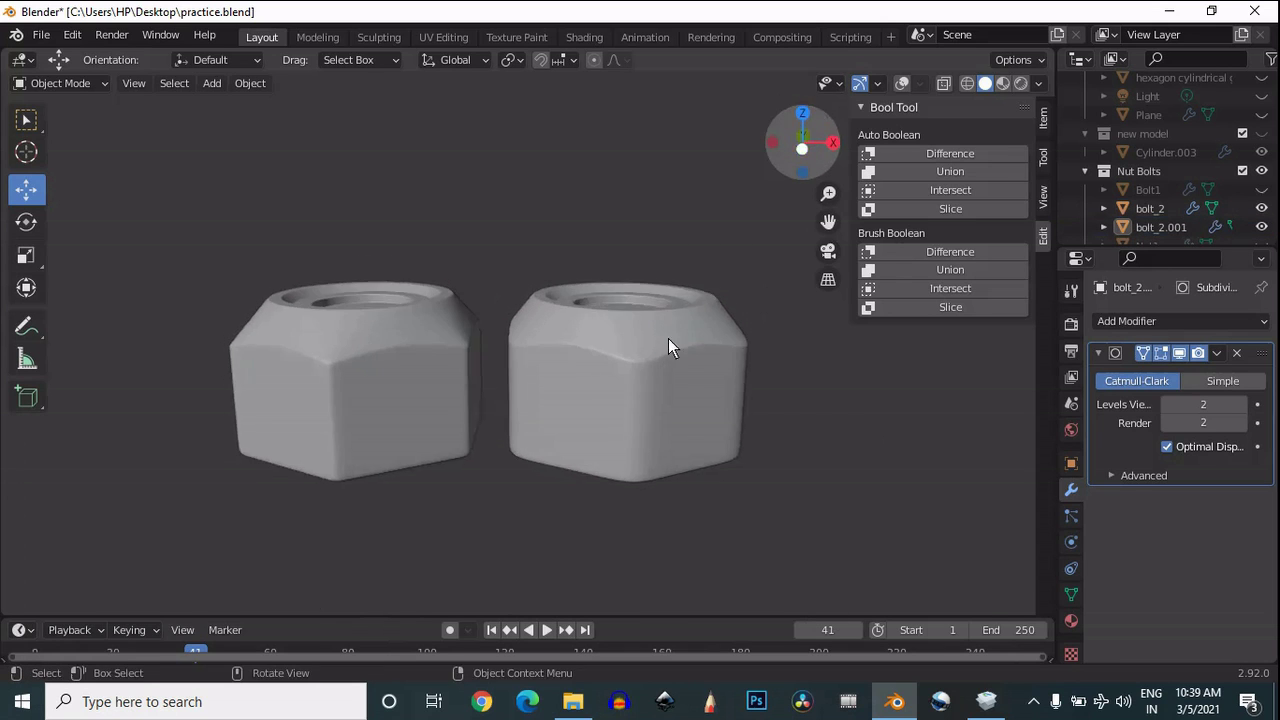
scroll(466, 334, "up", 4)
left_click_drag(829, 228, 1130, 224)
left_click_drag(801, 142, 726, 151)
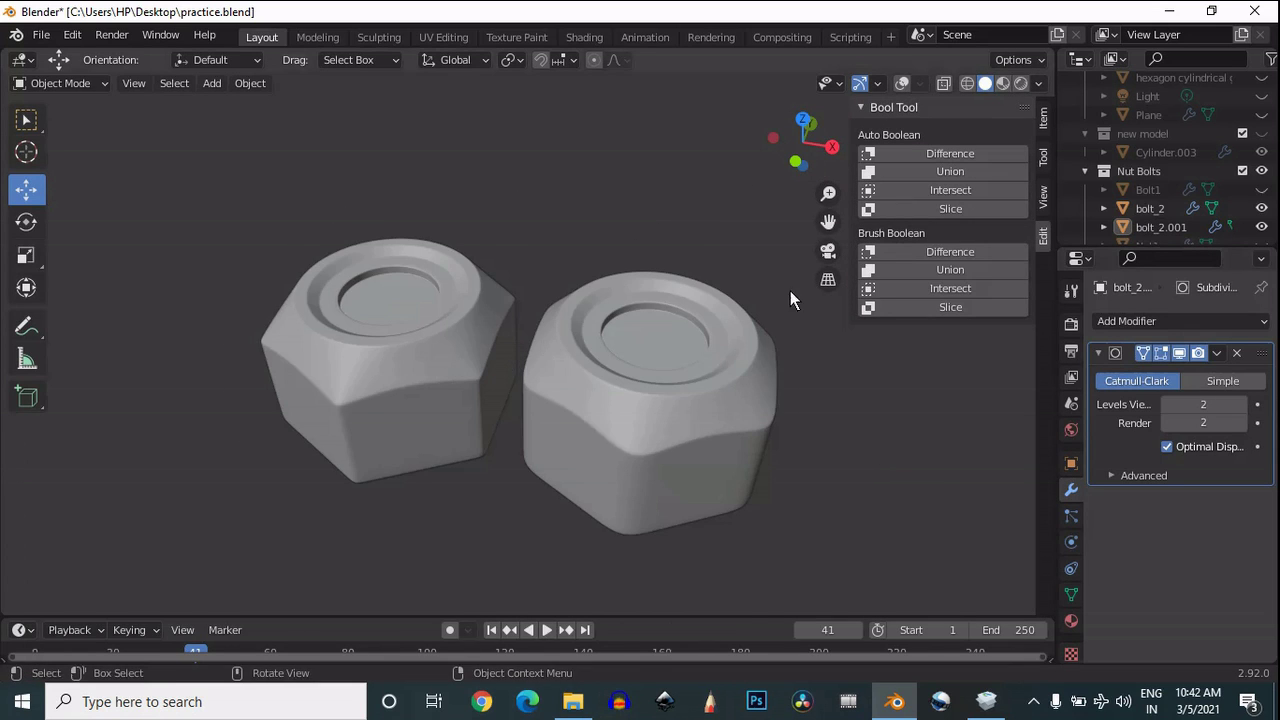
left_click_drag(832, 230, 1003, 284)
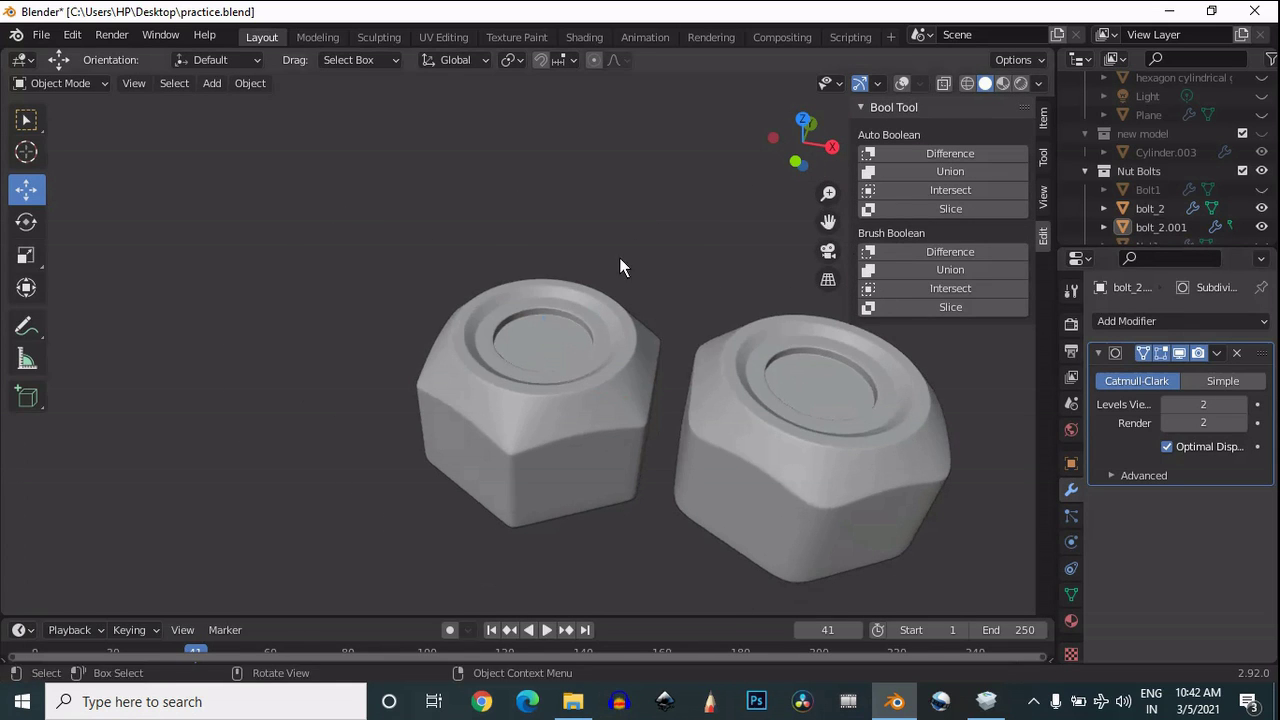
Step: Show the overlays, duplicate the bolt_2 nut in the front view and move the copy -0.64417 m along X
left_click(575, 335)
left_click(901, 84)
scroll(789, 207, "down", 2)
left_click(795, 161)
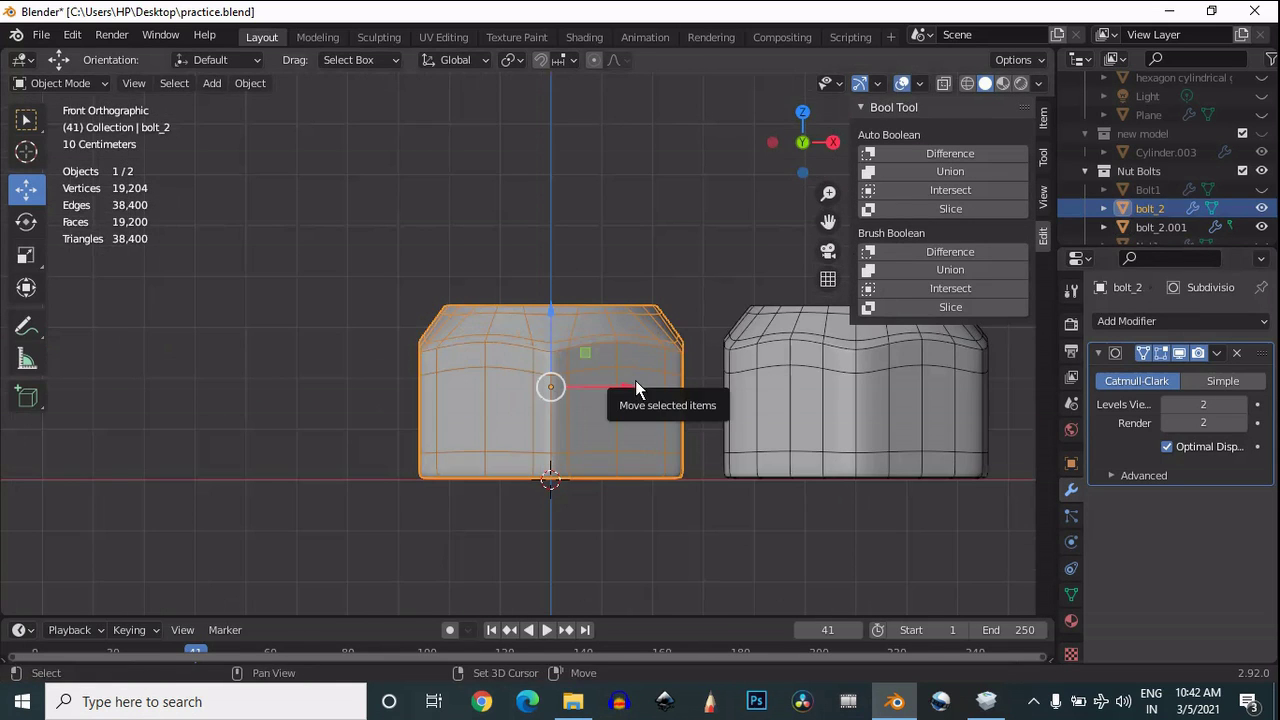
key("shift+d")
right_click(618, 400)
key("g")
key("x")
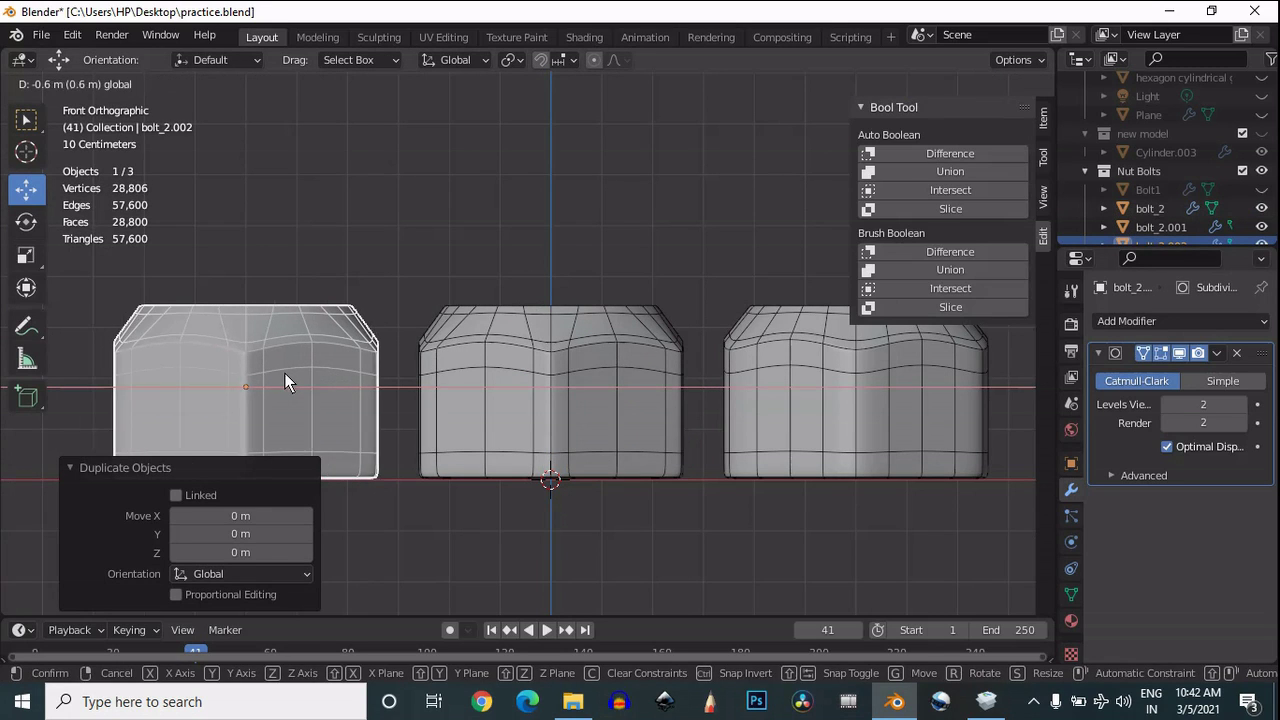
left_click(299, 373)
Step: Symmetrize the duplicated nut's whole mesh with direction +Z to -Z so the chamfered top is mirrored underneath
left_click_drag(803, 150, 1138, 173)
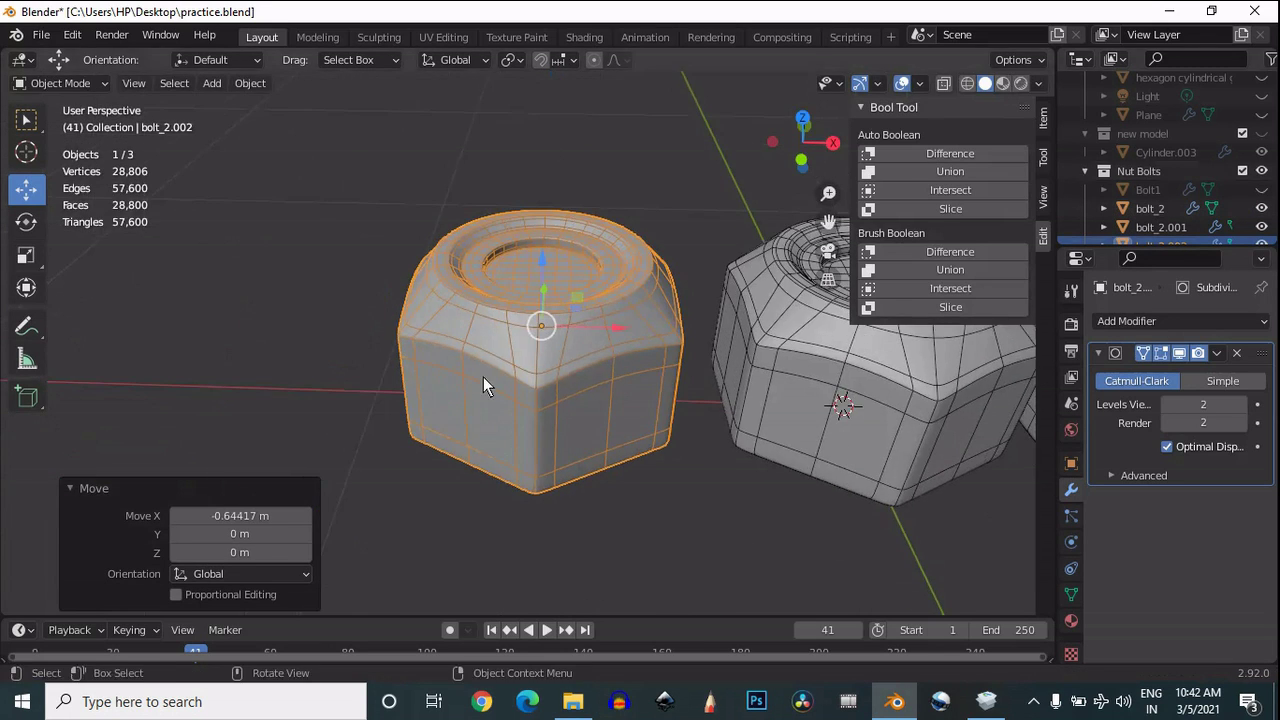
key("Tab")
left_click(306, 83)
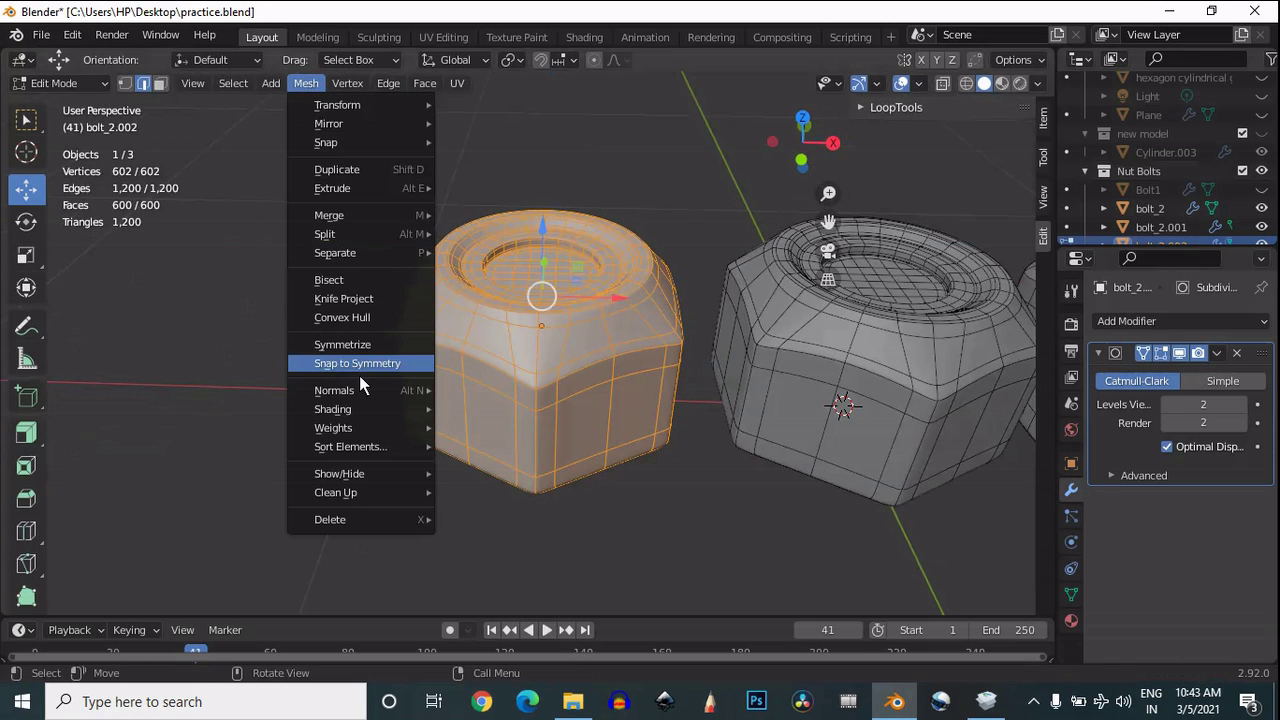
left_click(350, 346)
left_click(284, 570)
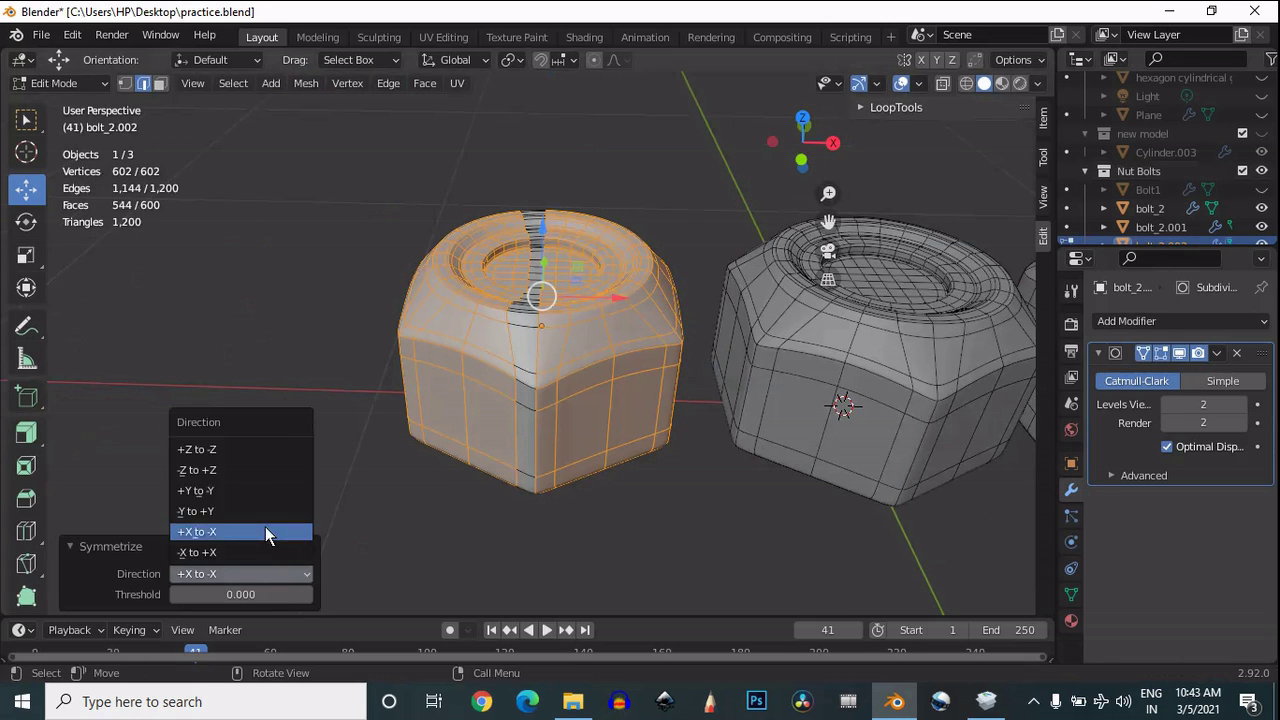
left_click(253, 465)
left_click(246, 574)
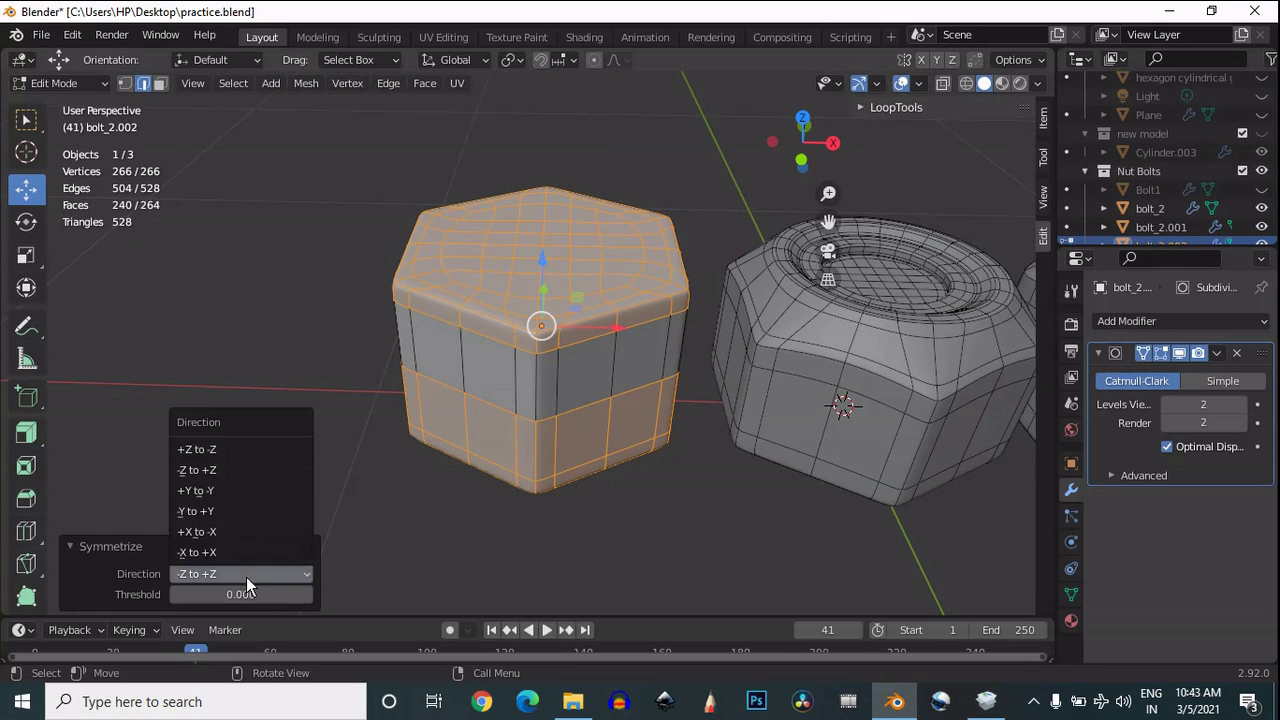
left_click(240, 452)
left_click_drag(800, 140, 620, 201)
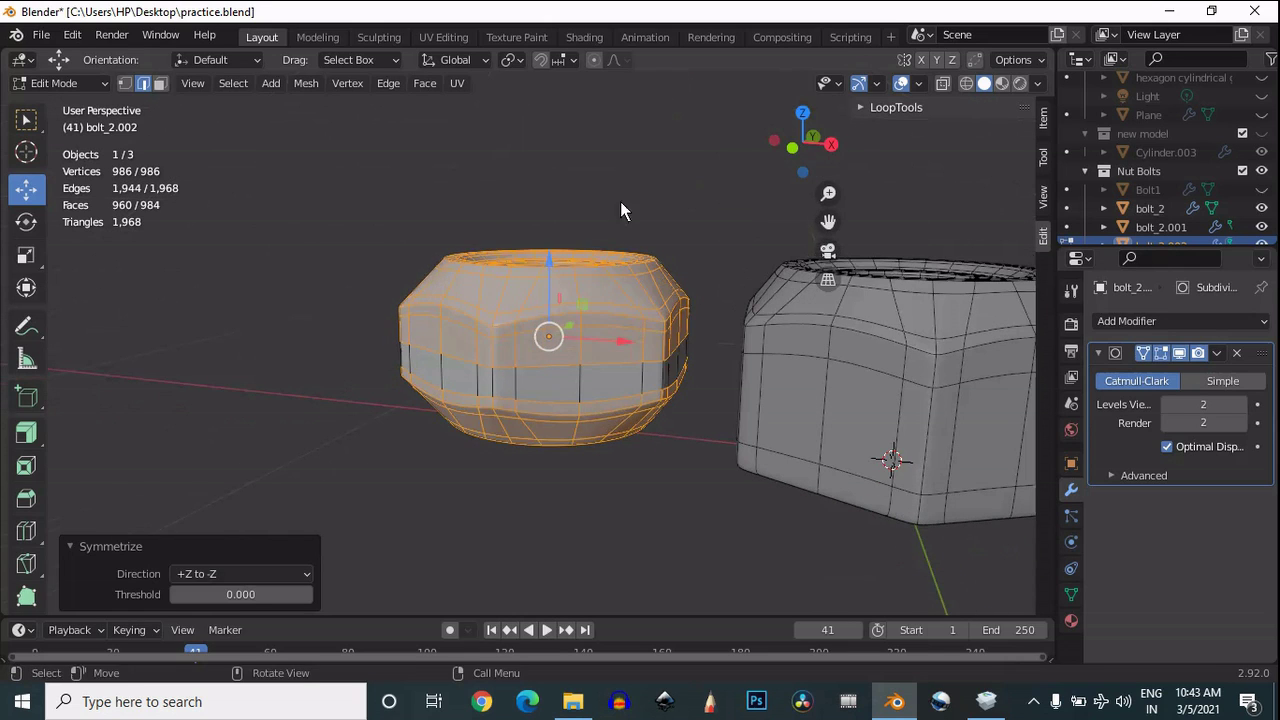
left_click(605, 212)
Step: Leave Edit Mode, deselect everything and hide the overlays
key("Tab")
key("alt+a")
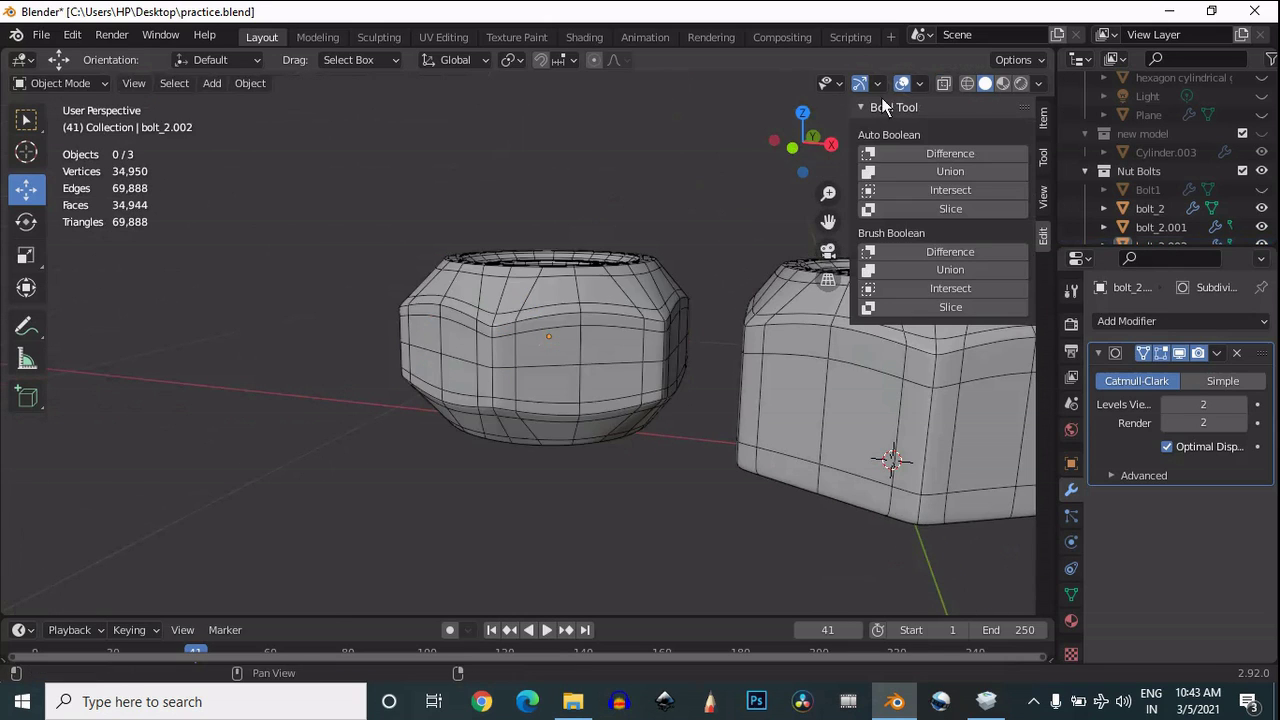
left_click(901, 83)
Step: Examine the three nuts side by side from several angles and hide the sidebar
left_click_drag(788, 241, 697, 241)
scroll(545, 268, "down", 3)
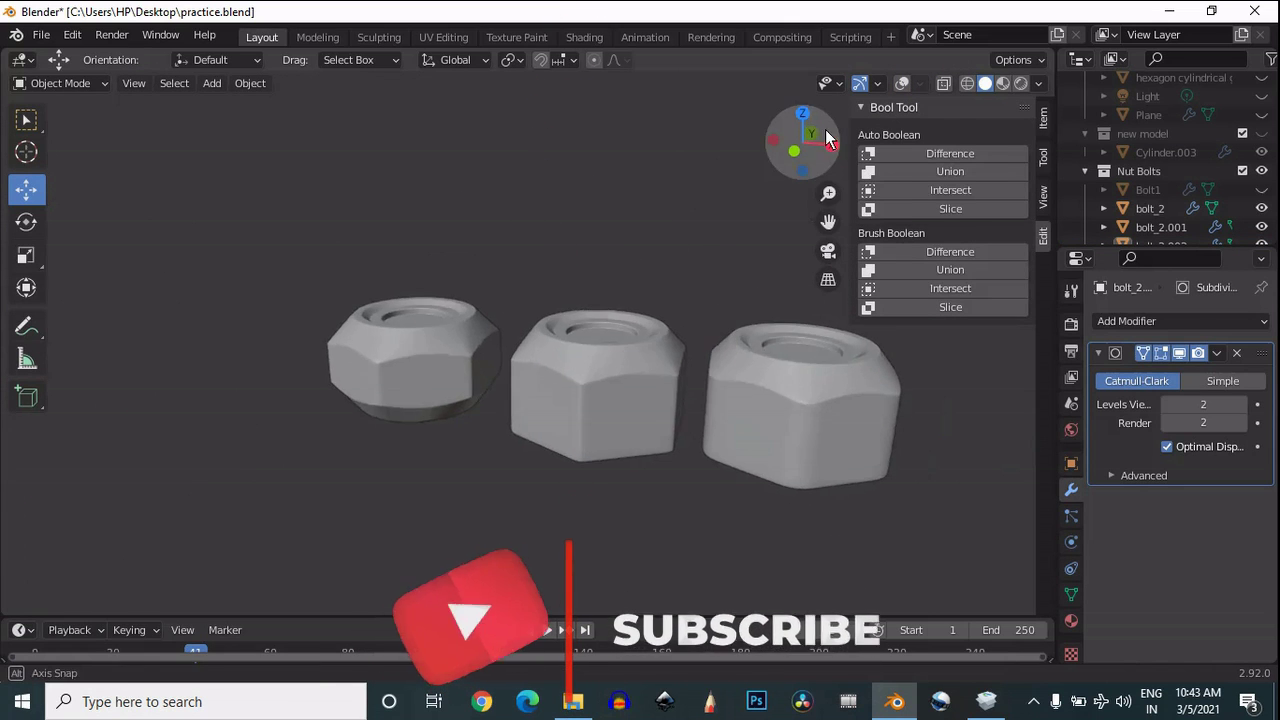
left_click_drag(838, 146, 264, 133)
left_click(834, 248)
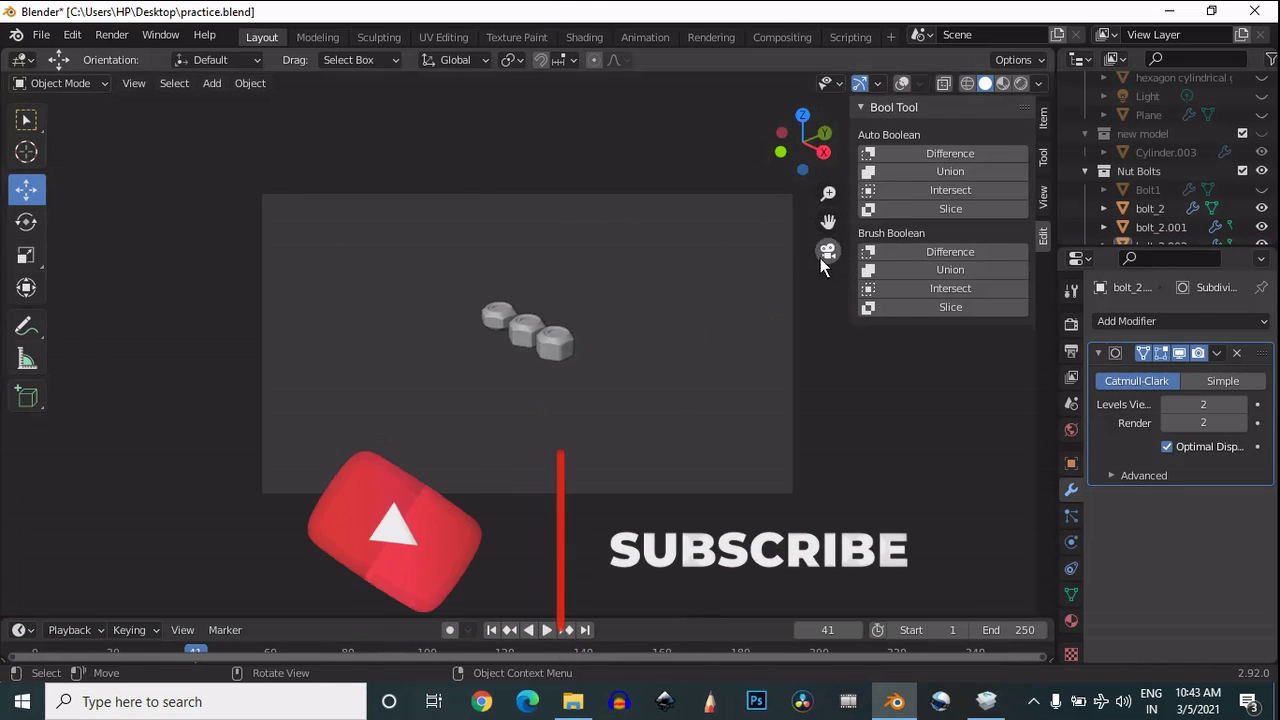
left_click(821, 258)
left_click_drag(822, 219, 907, 233)
left_click_drag(828, 194, 838, 157)
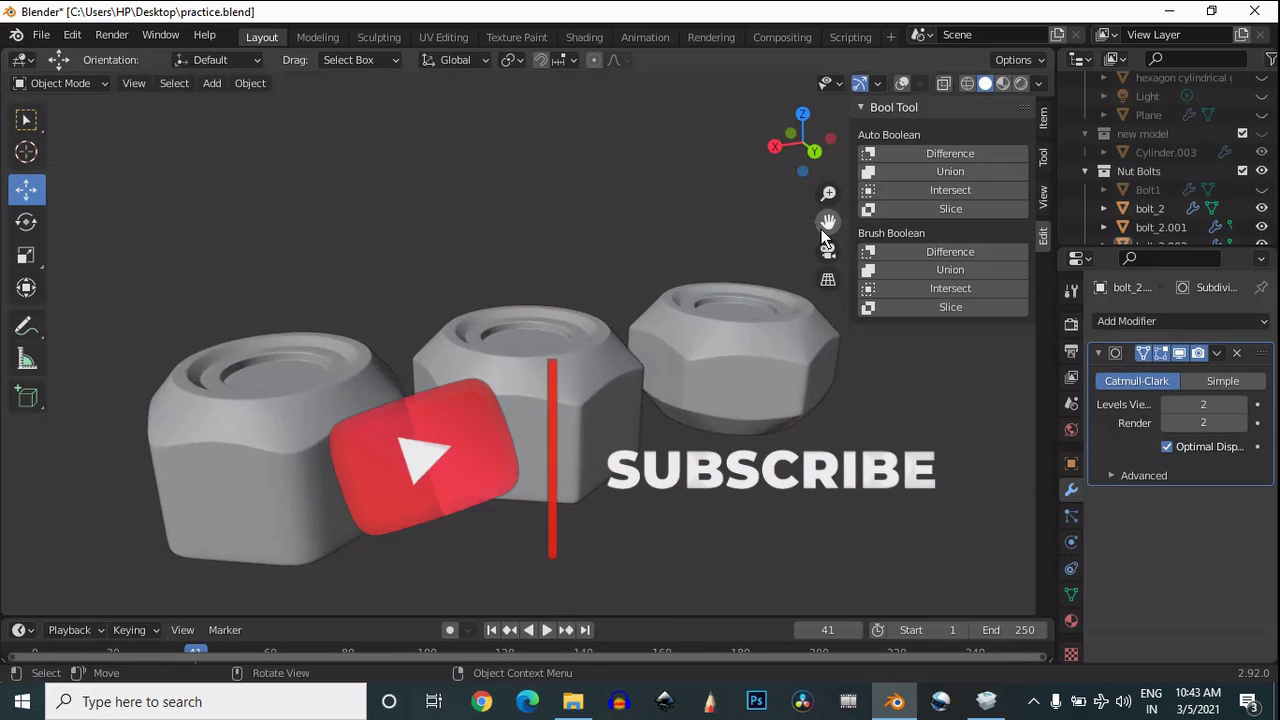
left_click_drag(822, 228, 850, 218)
key("n")
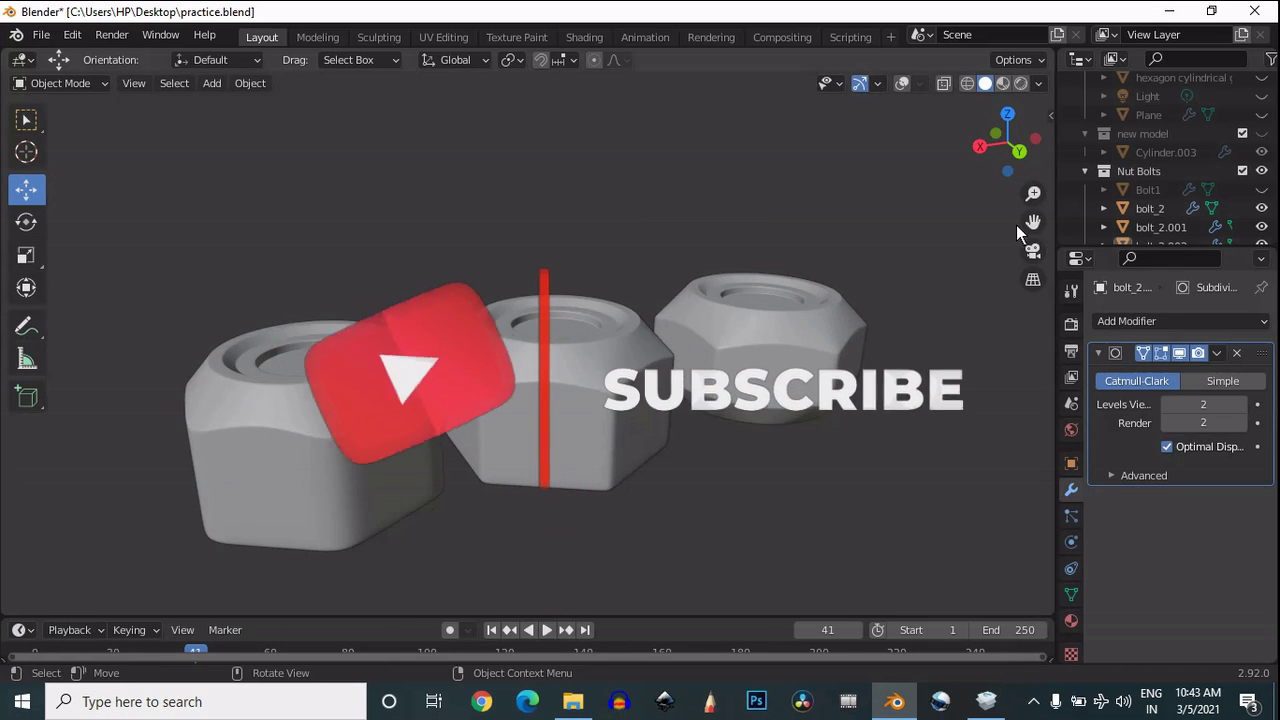